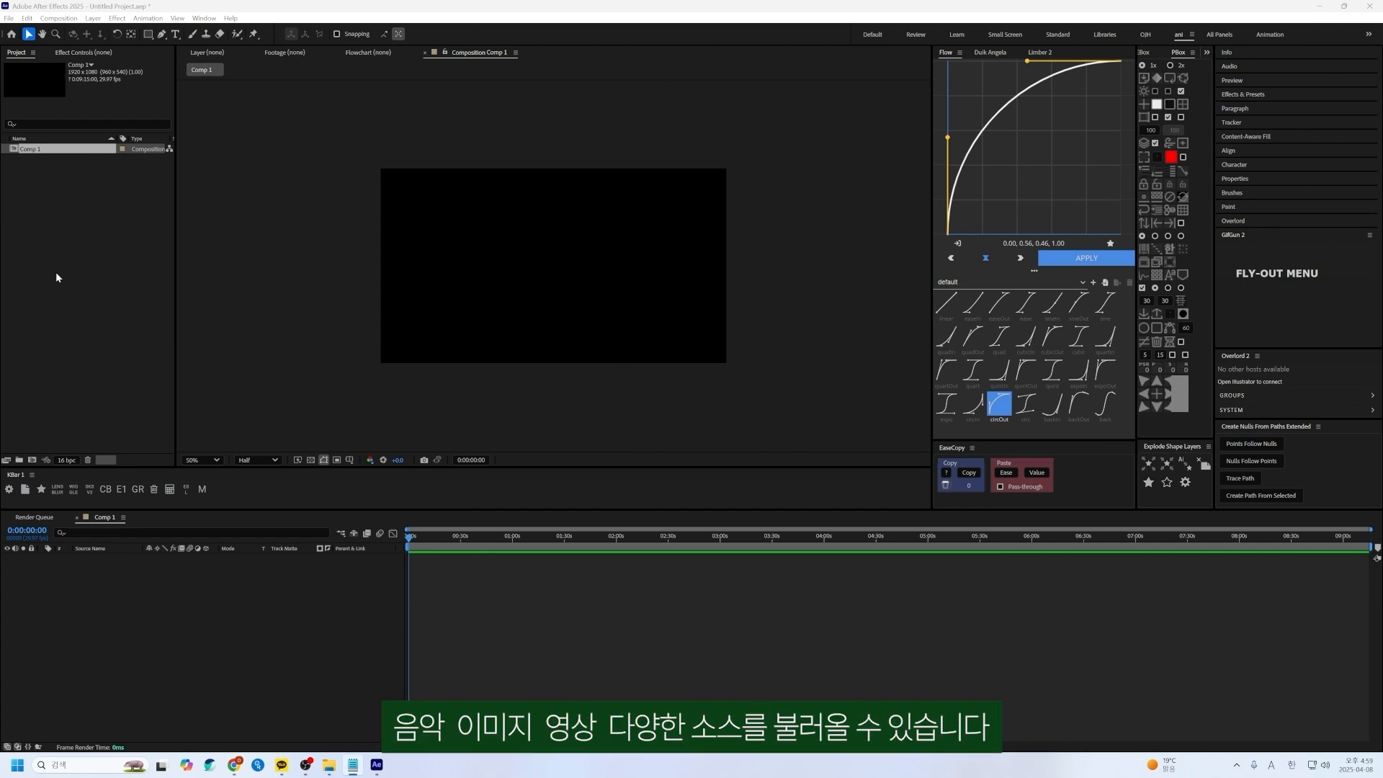
{"action": "left_click", "coordinate": [67, 238]}
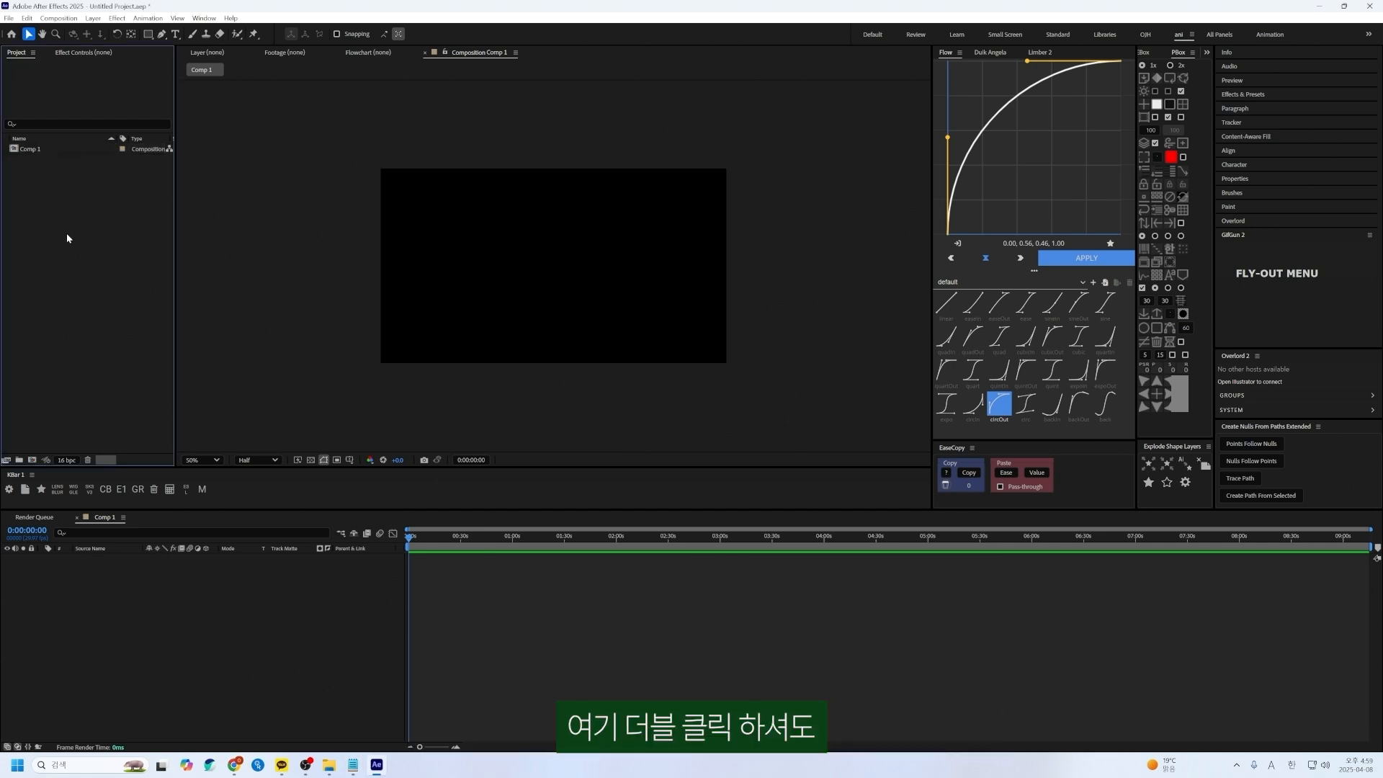
{"action": "double_click", "coordinate": [67, 235]}
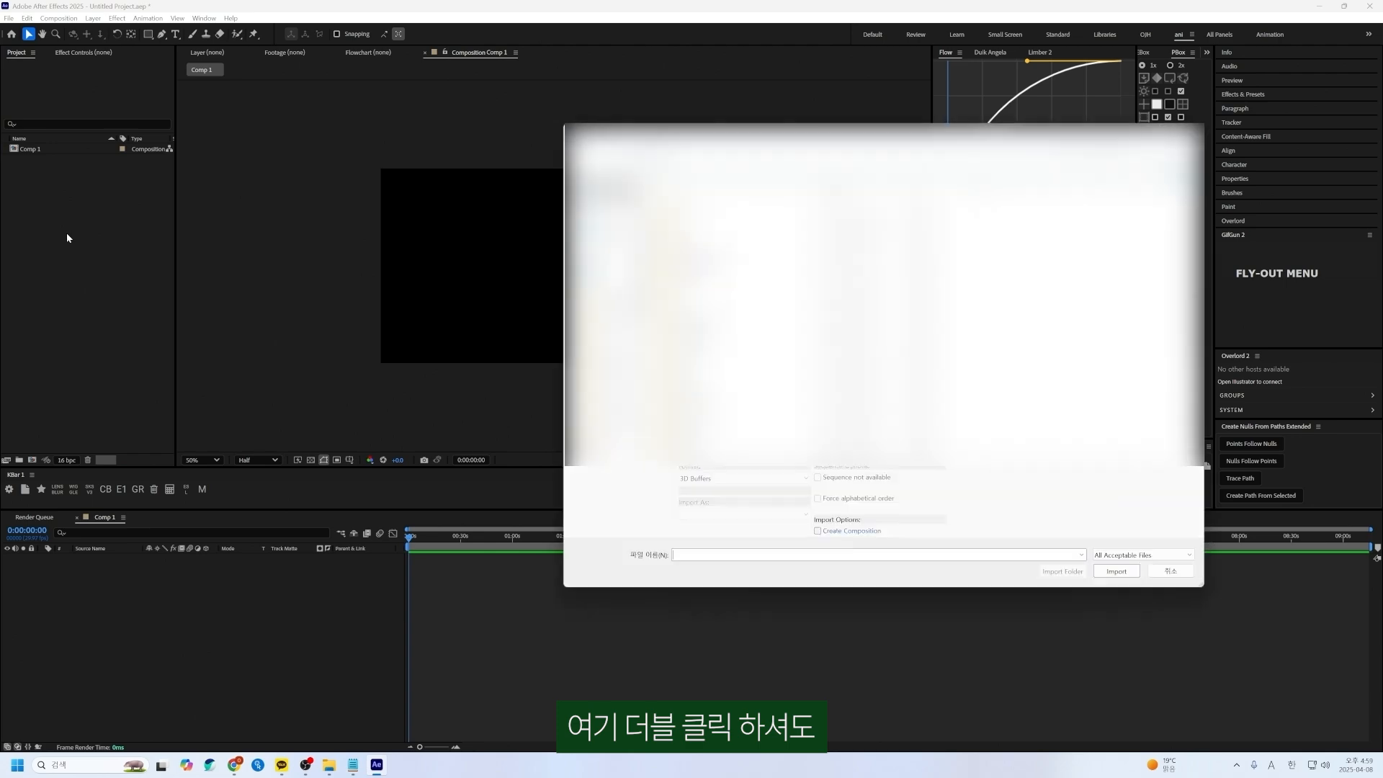
{"action": "key", "text": "Escape"}
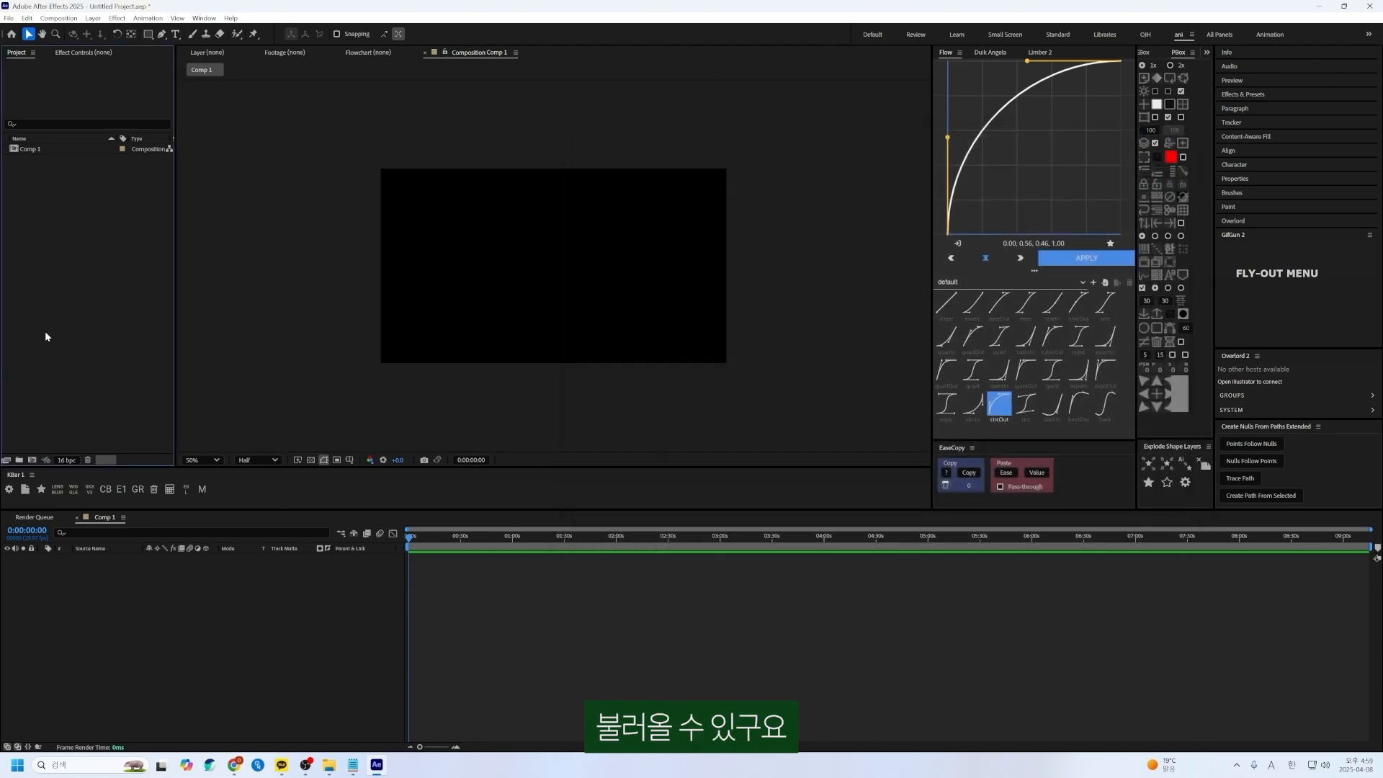
{"action": "key", "text": "ctrl+i"}
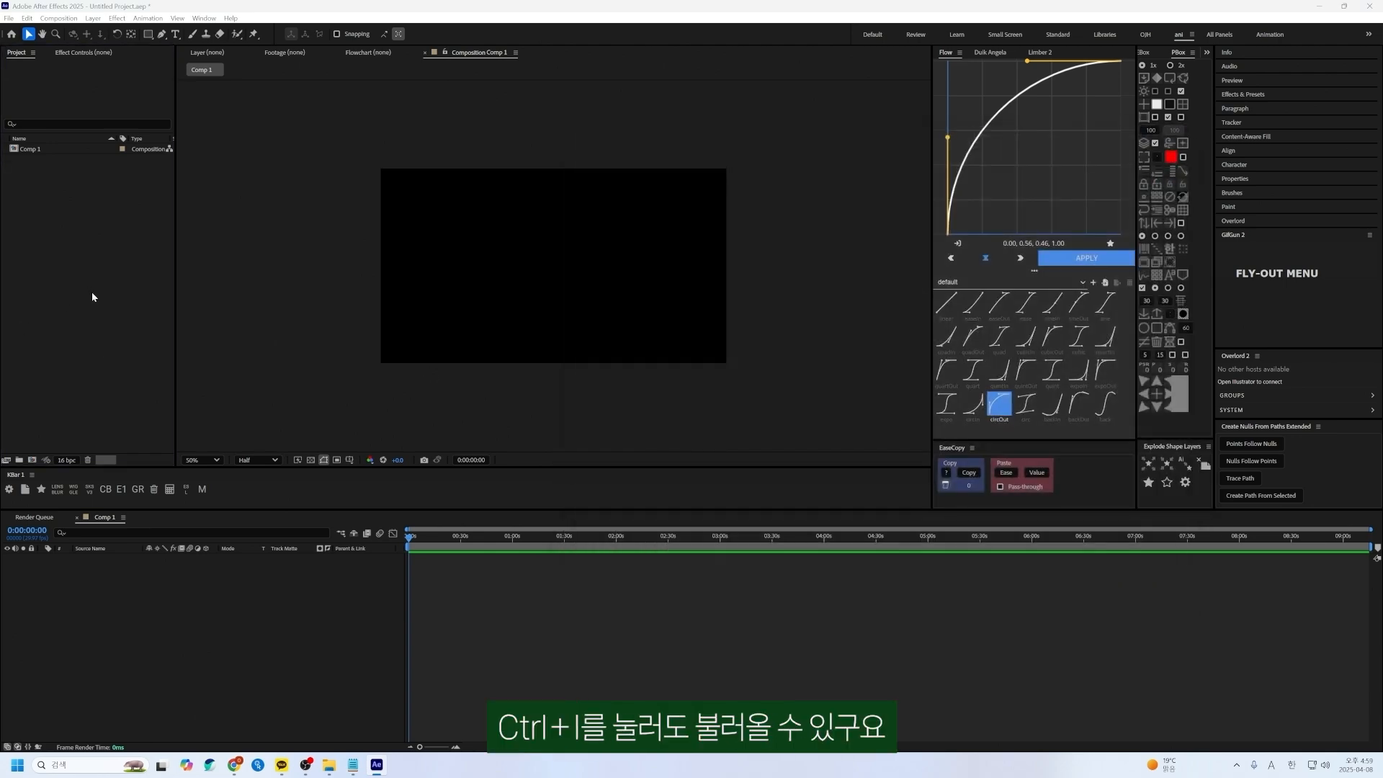
{"action": "key", "text": "Escape"}
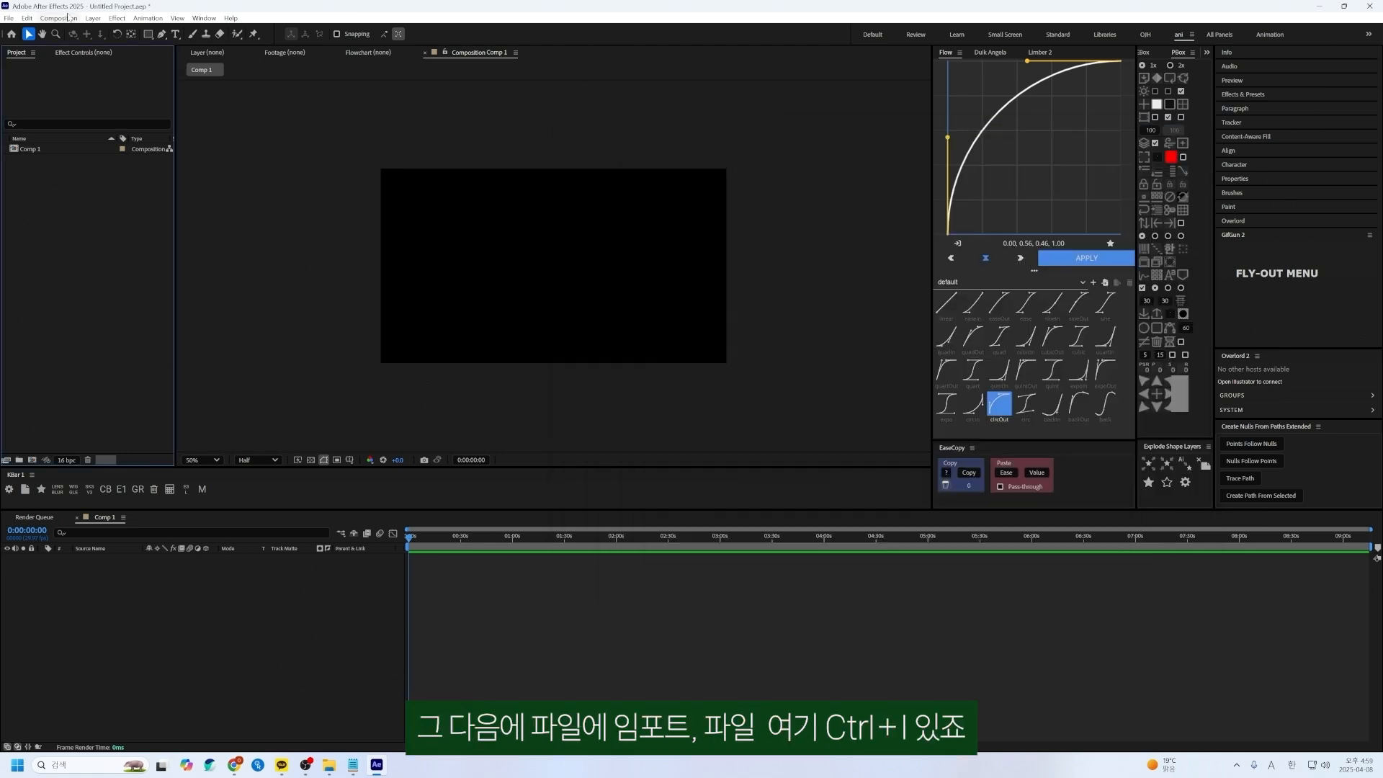
{"action": "left_click", "coordinate": [9, 18]}
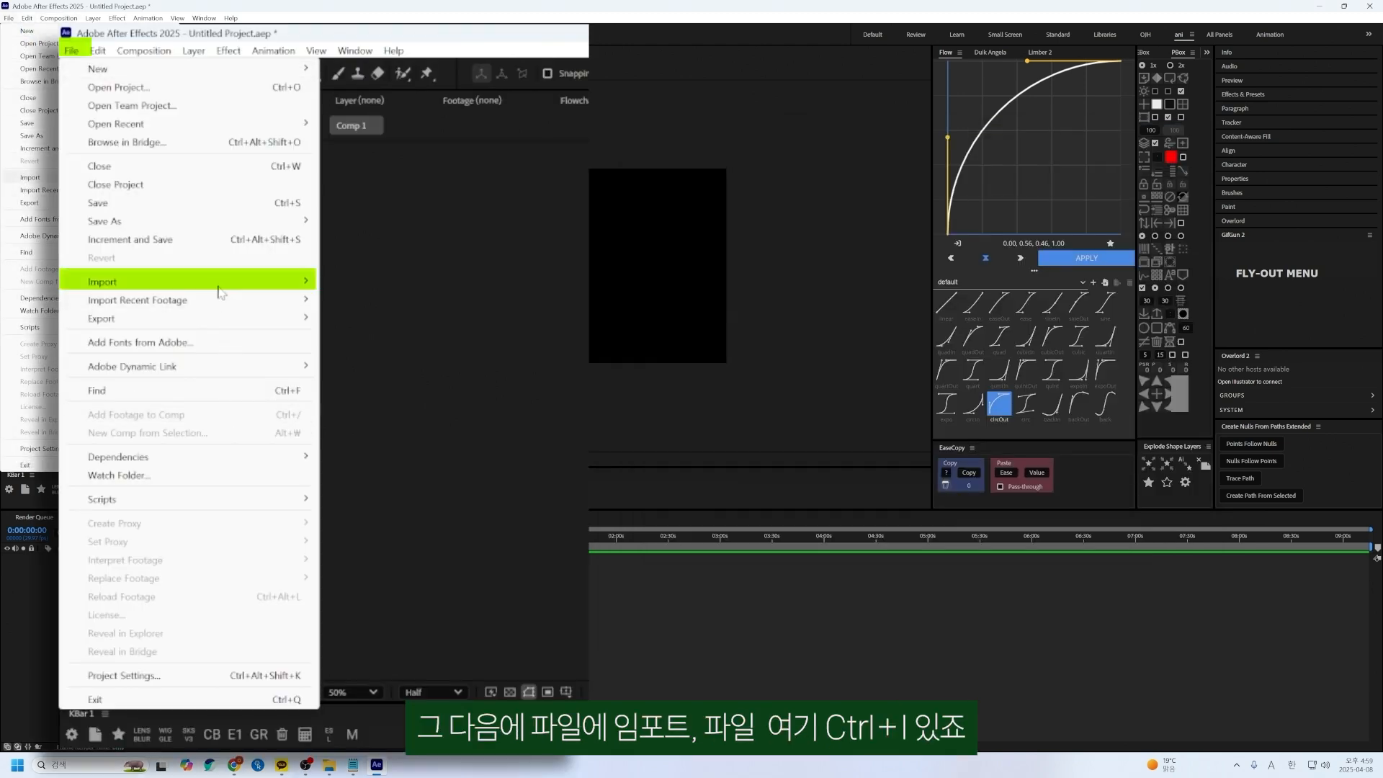
{"action": "mouse_move", "coordinate": [166, 178]}
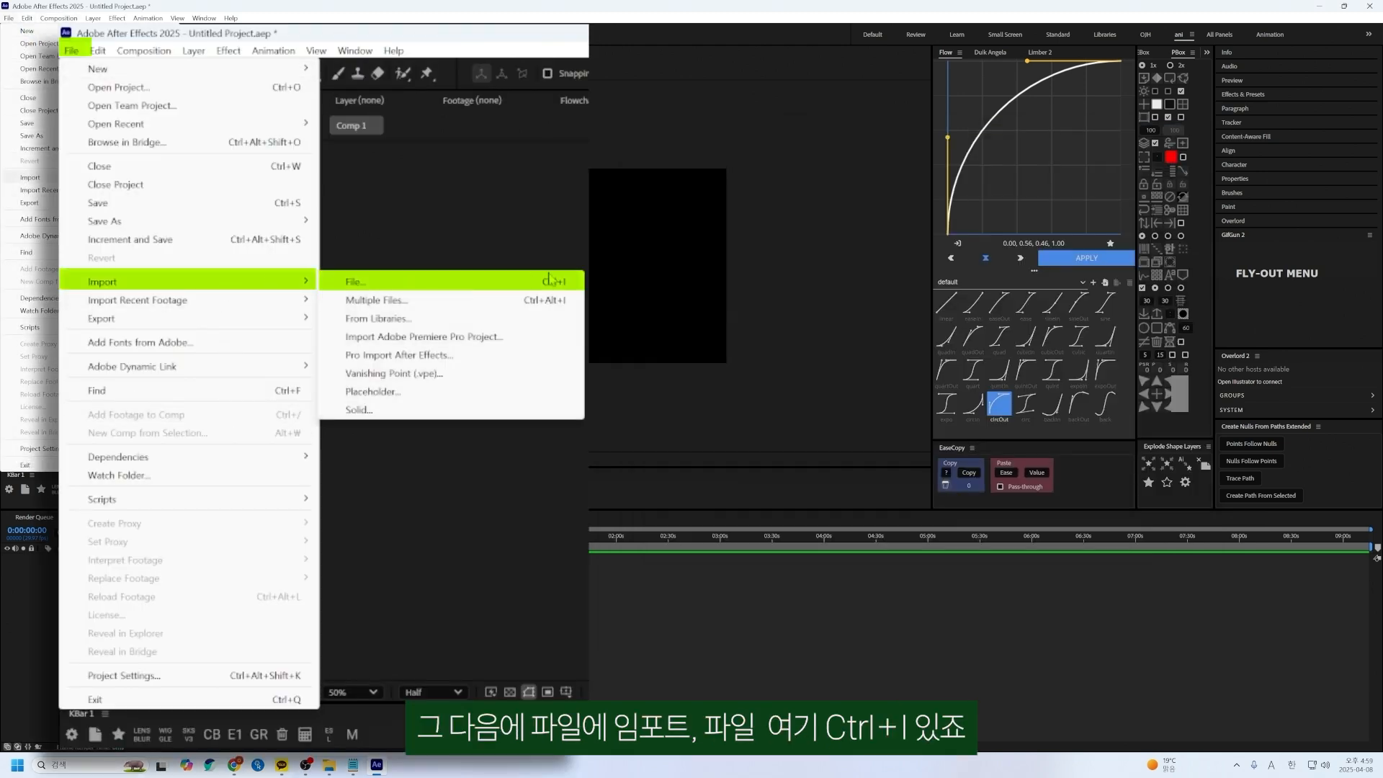
{"action": "left_click", "coordinate": [356, 179]}
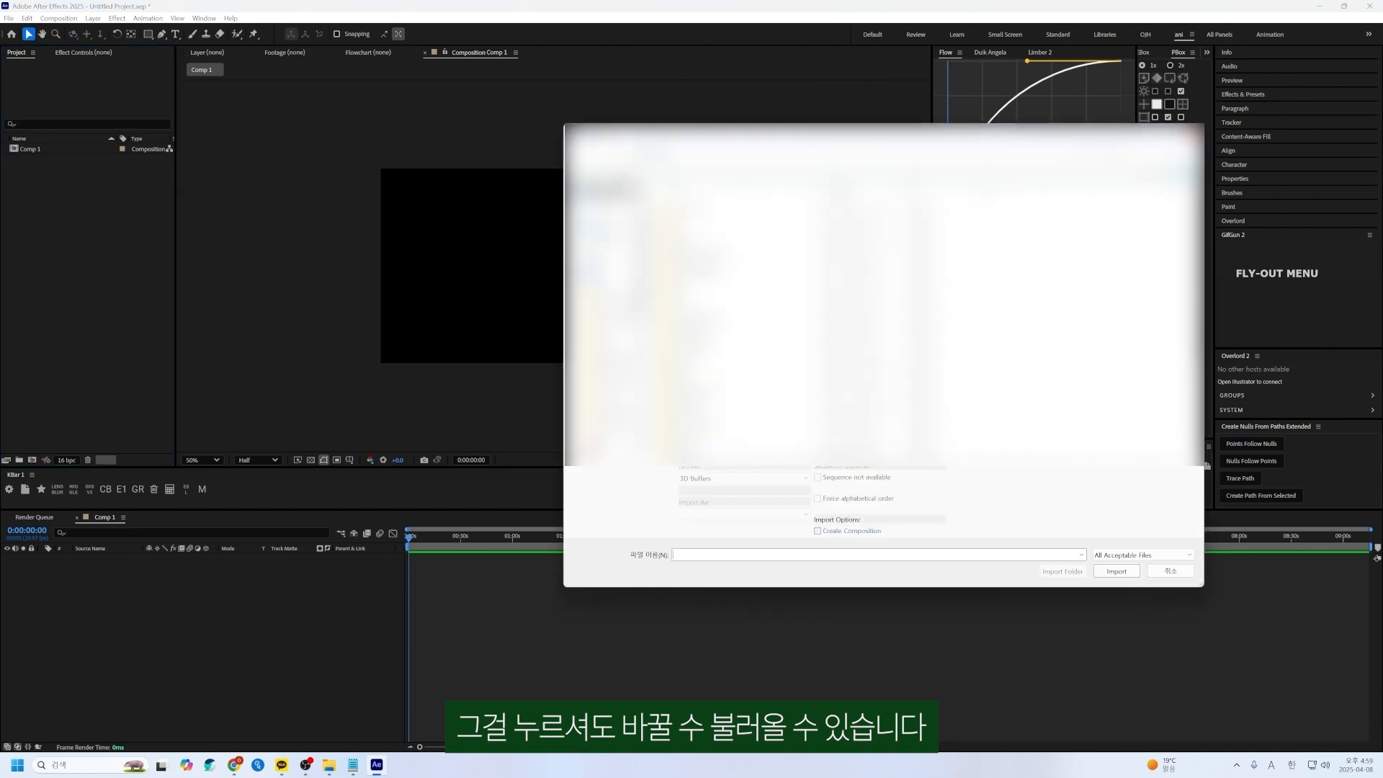
{"action": "left_click", "coordinate": [1189, 134]}
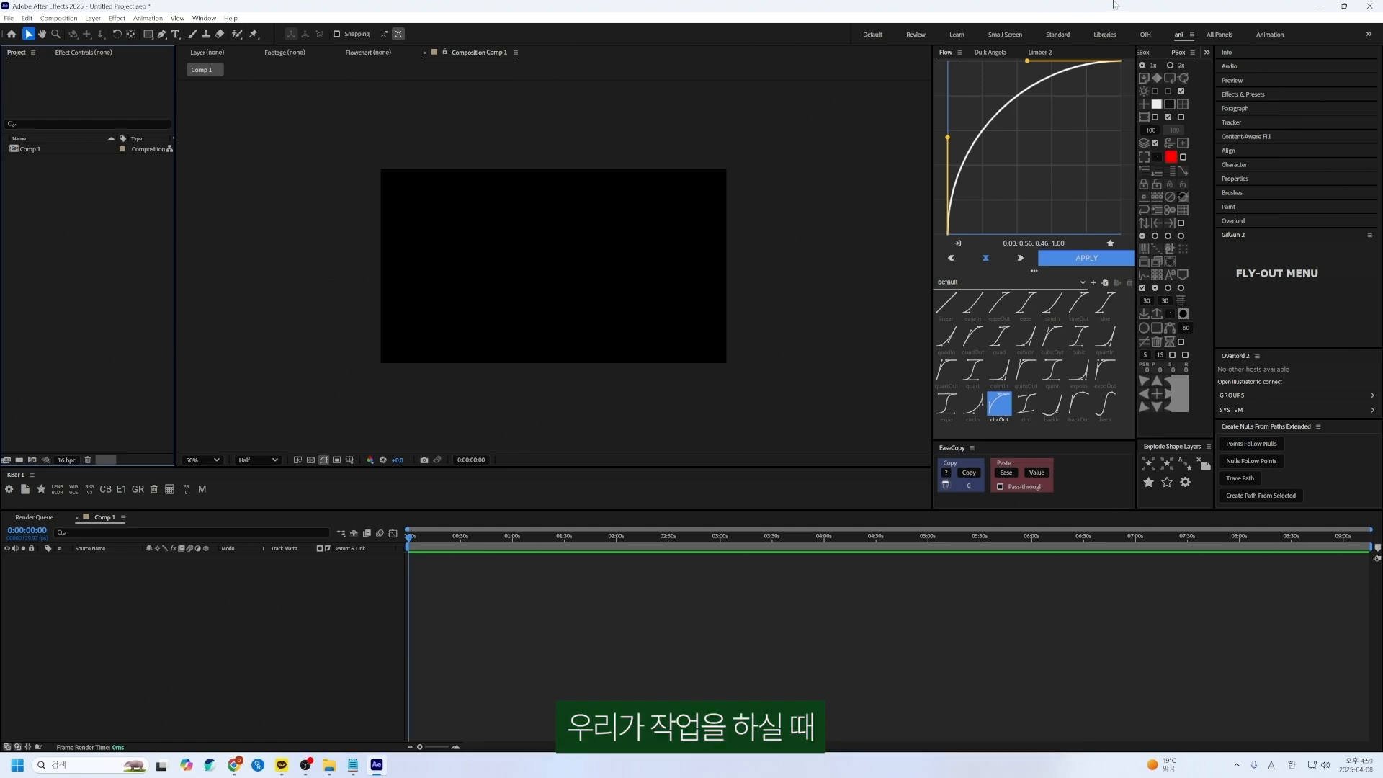
Step: Switch to the Pinterest page in the browser and save the dark blue capsule poster image to the desktop
{"action": "left_click", "coordinate": [1319, 7]}
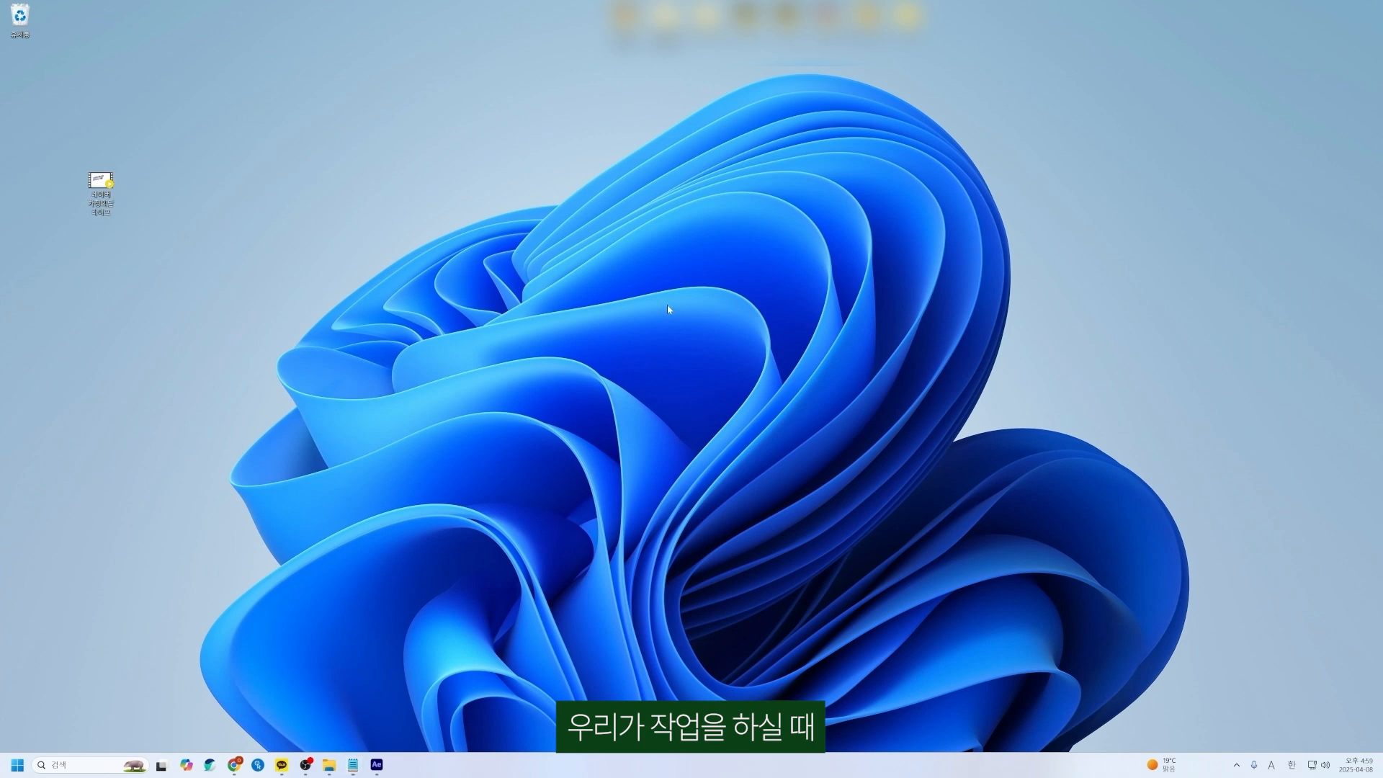
{"action": "mouse_move", "coordinate": [238, 769]}
{"action": "left_click", "coordinate": [276, 704]}
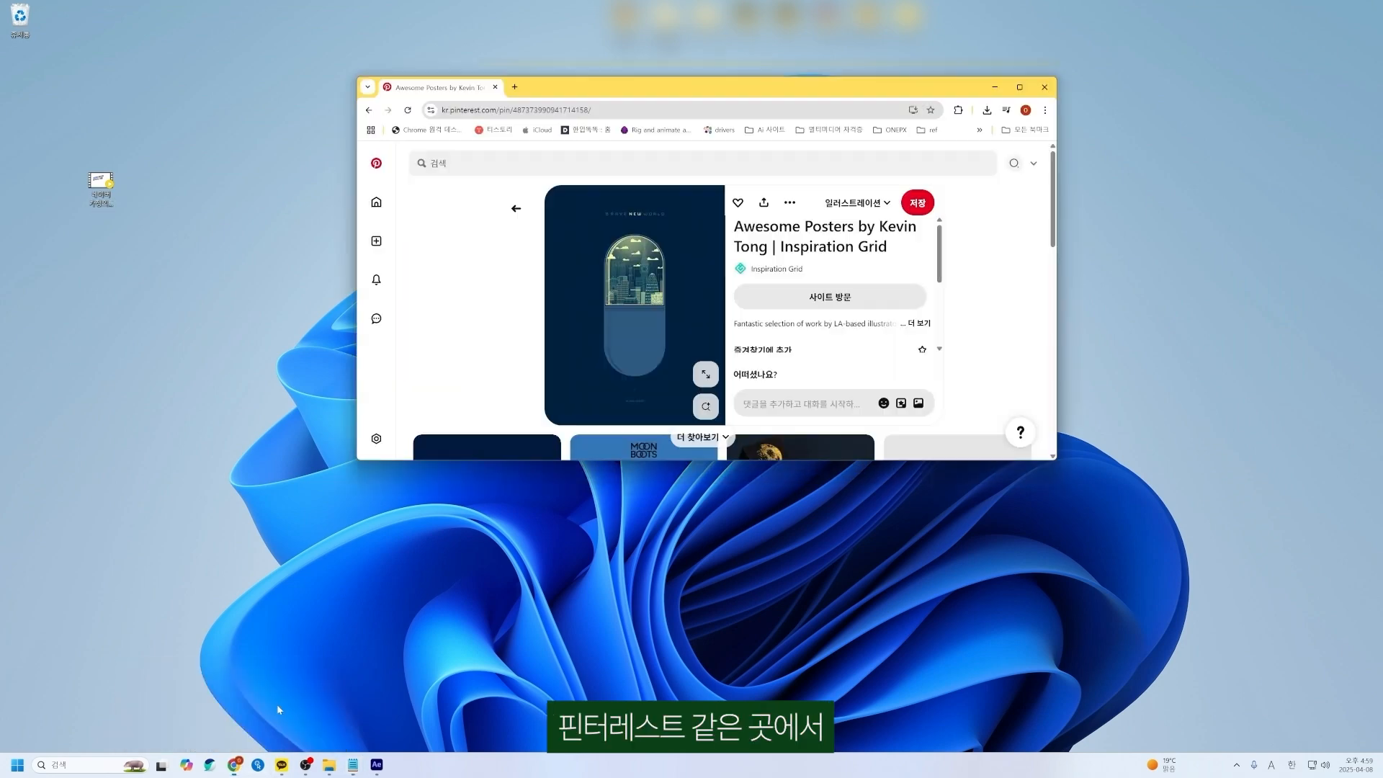
{"action": "left_click_drag", "start_coordinate": [648, 287], "coordinate": [172, 339]}
Step: Find the Moon Boots poster and the red space doorway poster among the related pins and save both images to the desktop
{"action": "scroll", "coordinate": [642, 297], "scroll_direction": "down", "scroll_amount": 5}
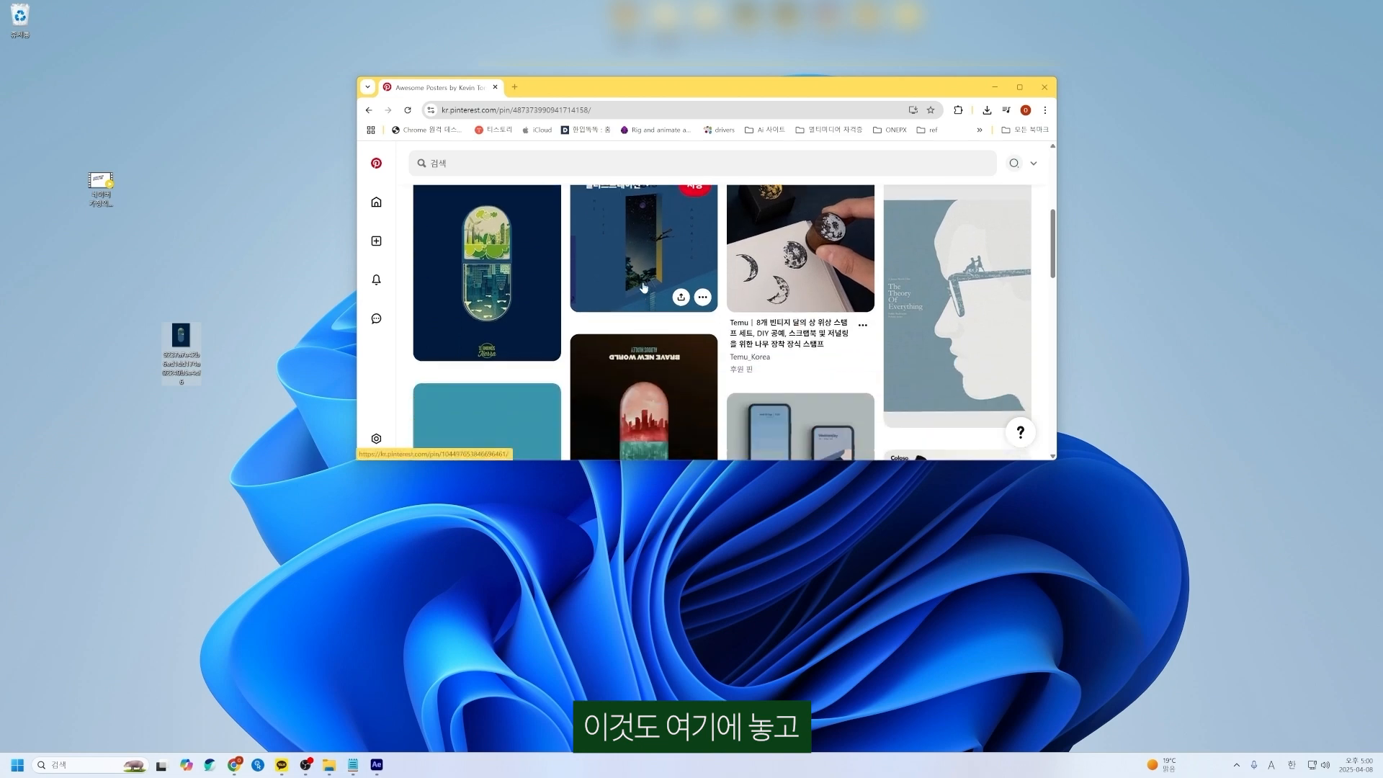
{"action": "left_click", "coordinate": [649, 288]}
{"action": "left_click_drag", "start_coordinate": [673, 360], "coordinate": [271, 231]}
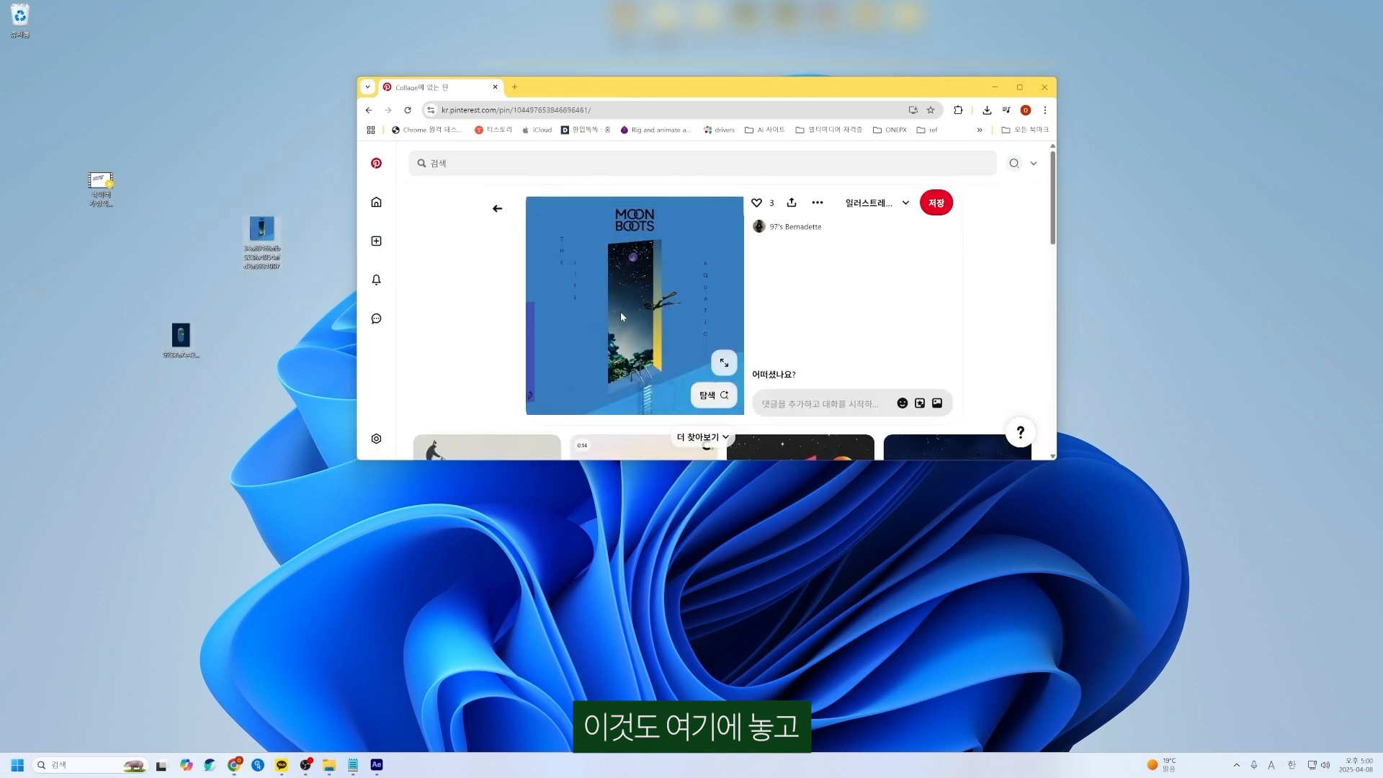
{"action": "scroll", "coordinate": [620, 311], "scroll_direction": "down", "scroll_amount": 4}
{"action": "left_click", "coordinate": [791, 313]}
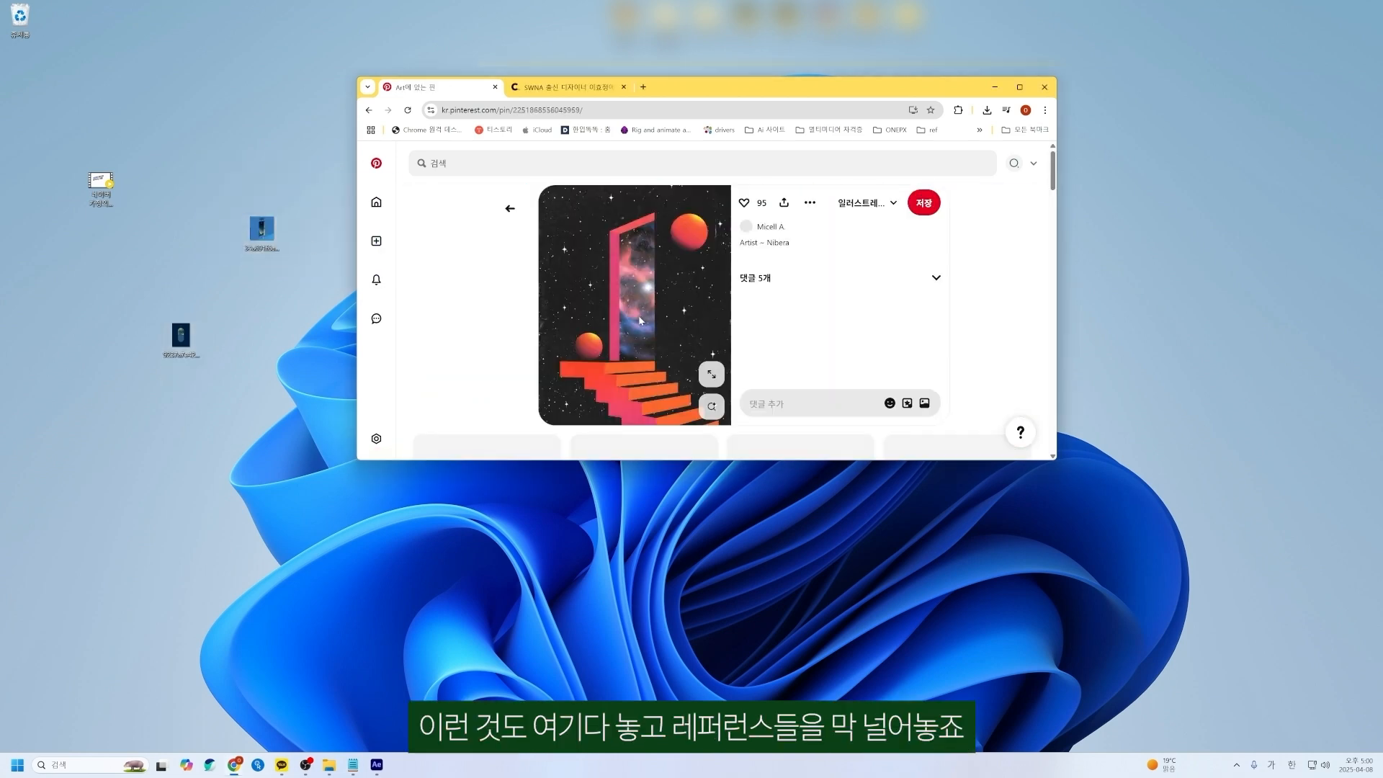
{"action": "left_click_drag", "start_coordinate": [640, 319], "coordinate": [220, 180]}
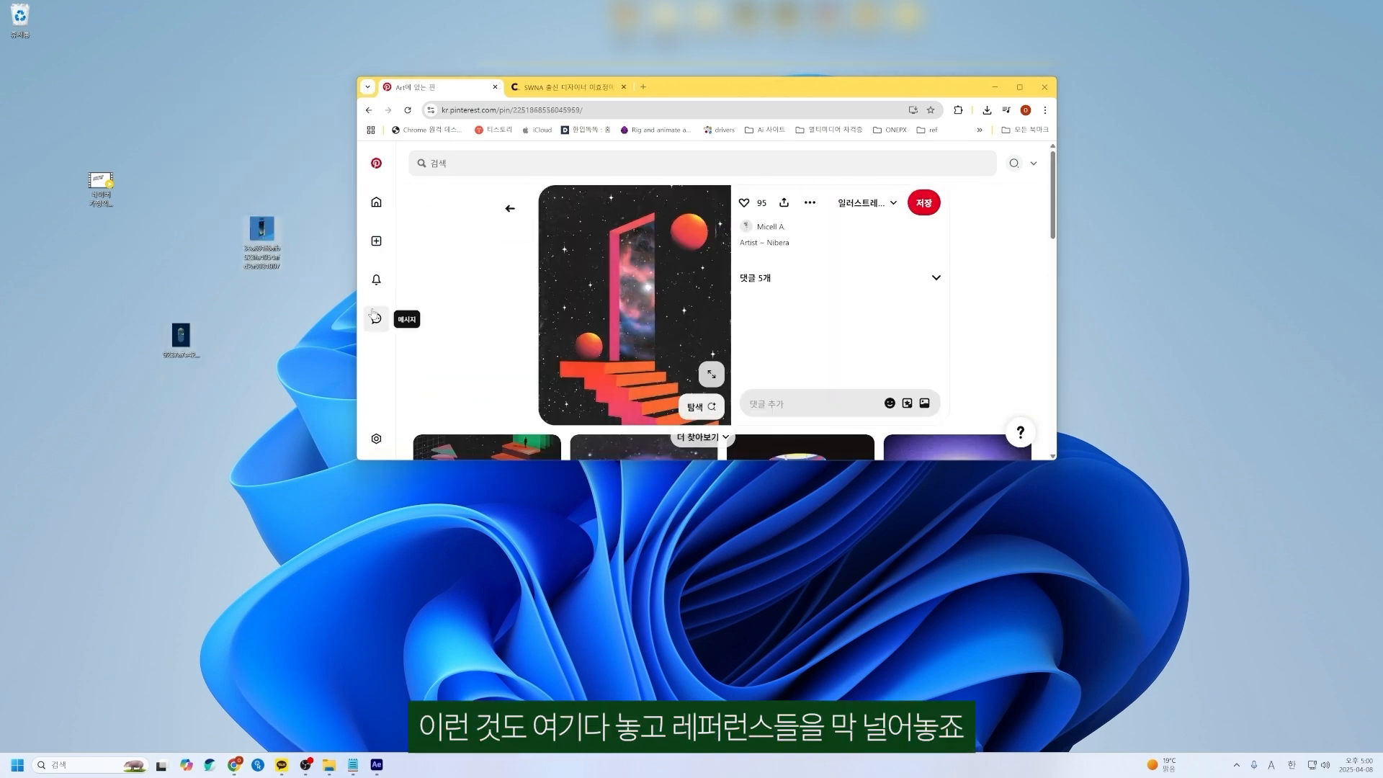
Step: Arrange the saved poster images on the desktop beside the video file
{"action": "scroll", "coordinate": [682, 310], "scroll_direction": "down", "scroll_amount": 4}
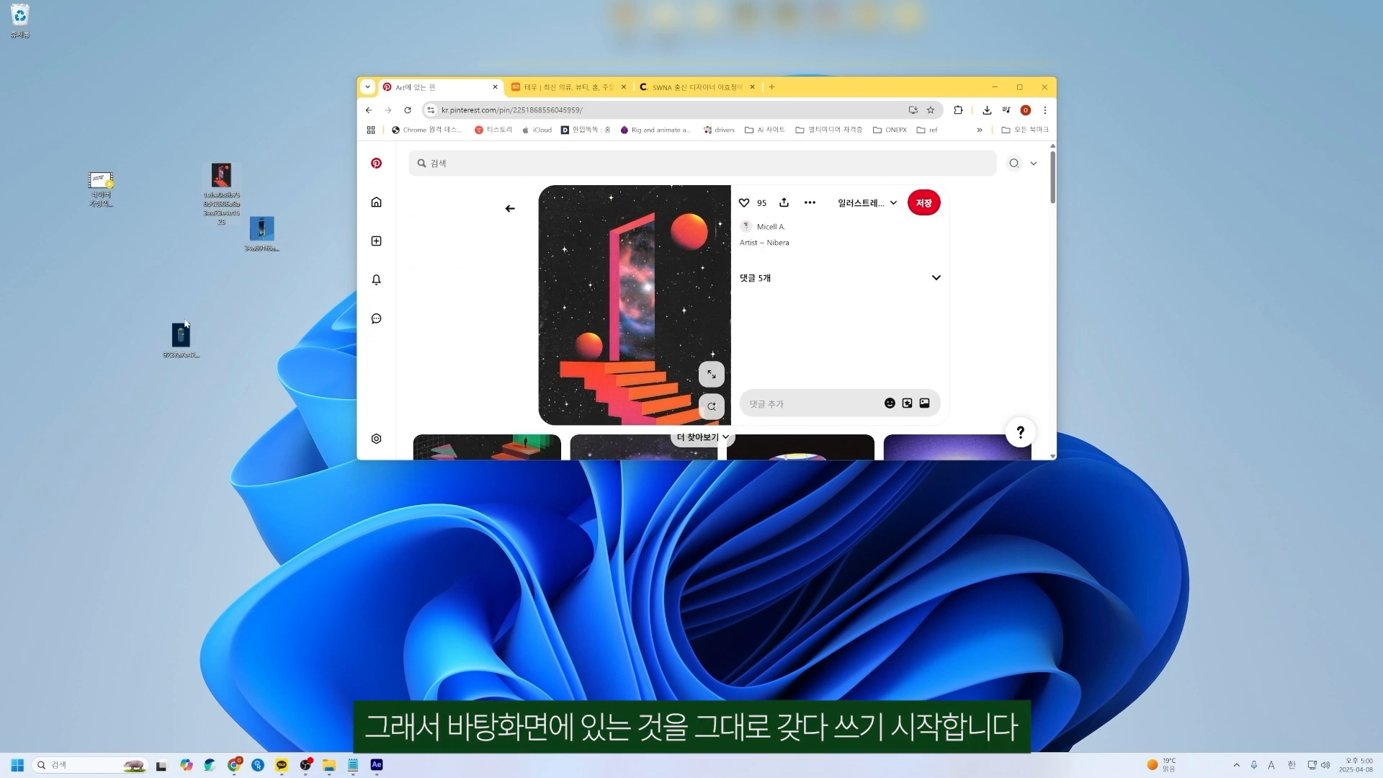
{"action": "left_click_drag", "start_coordinate": [175, 328], "coordinate": [93, 221]}
{"action": "left_click_drag", "start_coordinate": [221, 176], "coordinate": [141, 184]}
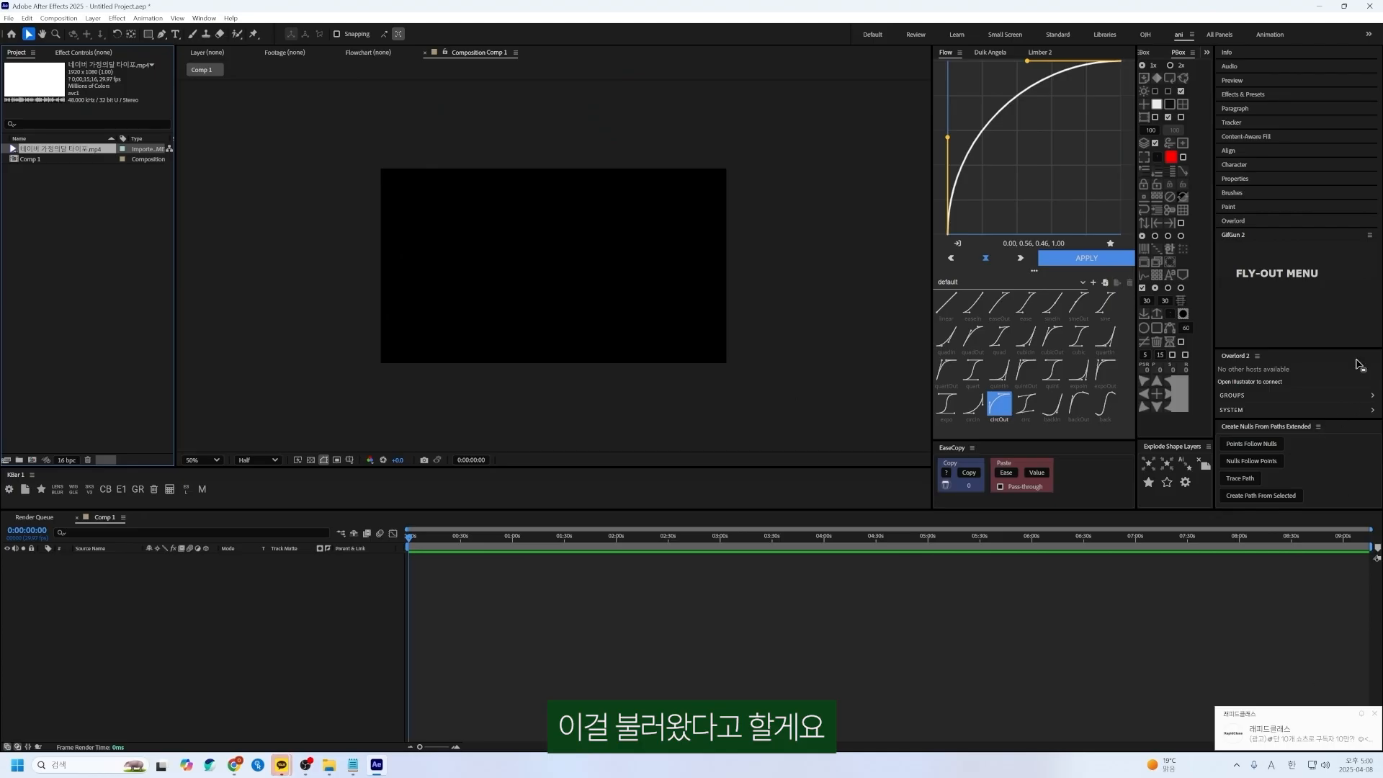
Step: Add 네이버 가정의달 타이포.mp4 to Comp 1 and trim the composition to a work area ending at 0:00:15:15
{"action": "left_click_drag", "start_coordinate": [57, 148], "coordinate": [120, 620]}
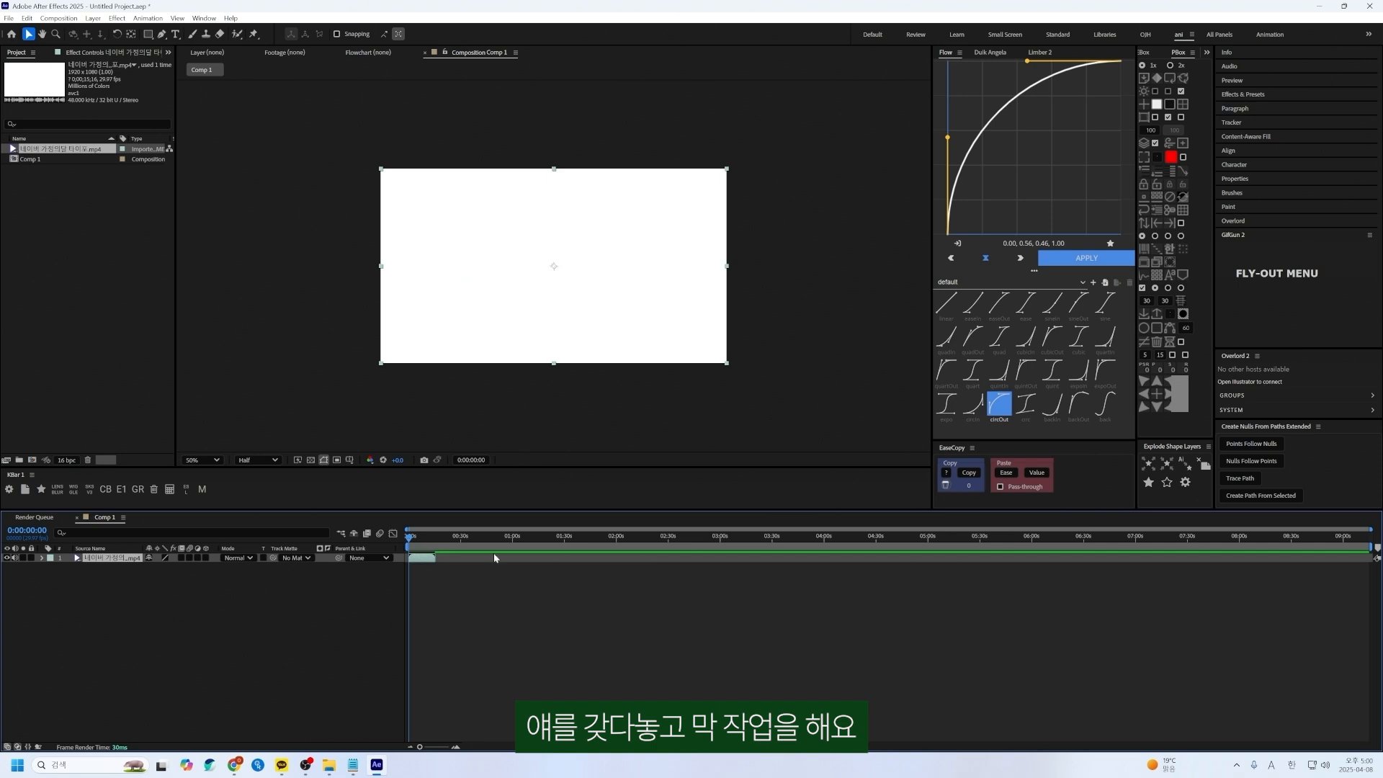
{"action": "left_click_drag", "start_coordinate": [417, 537], "coordinate": [434, 547]}
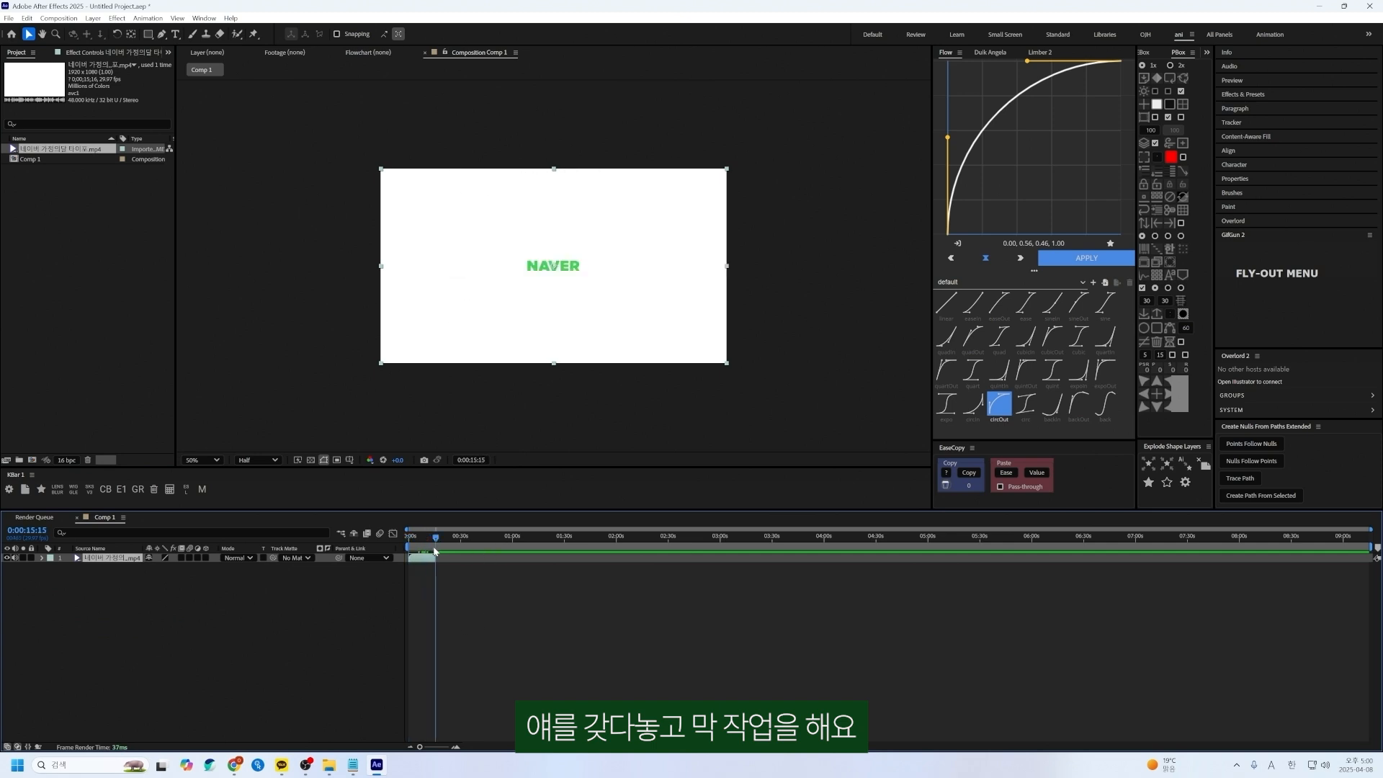
{"action": "right_click", "coordinate": [435, 548]}
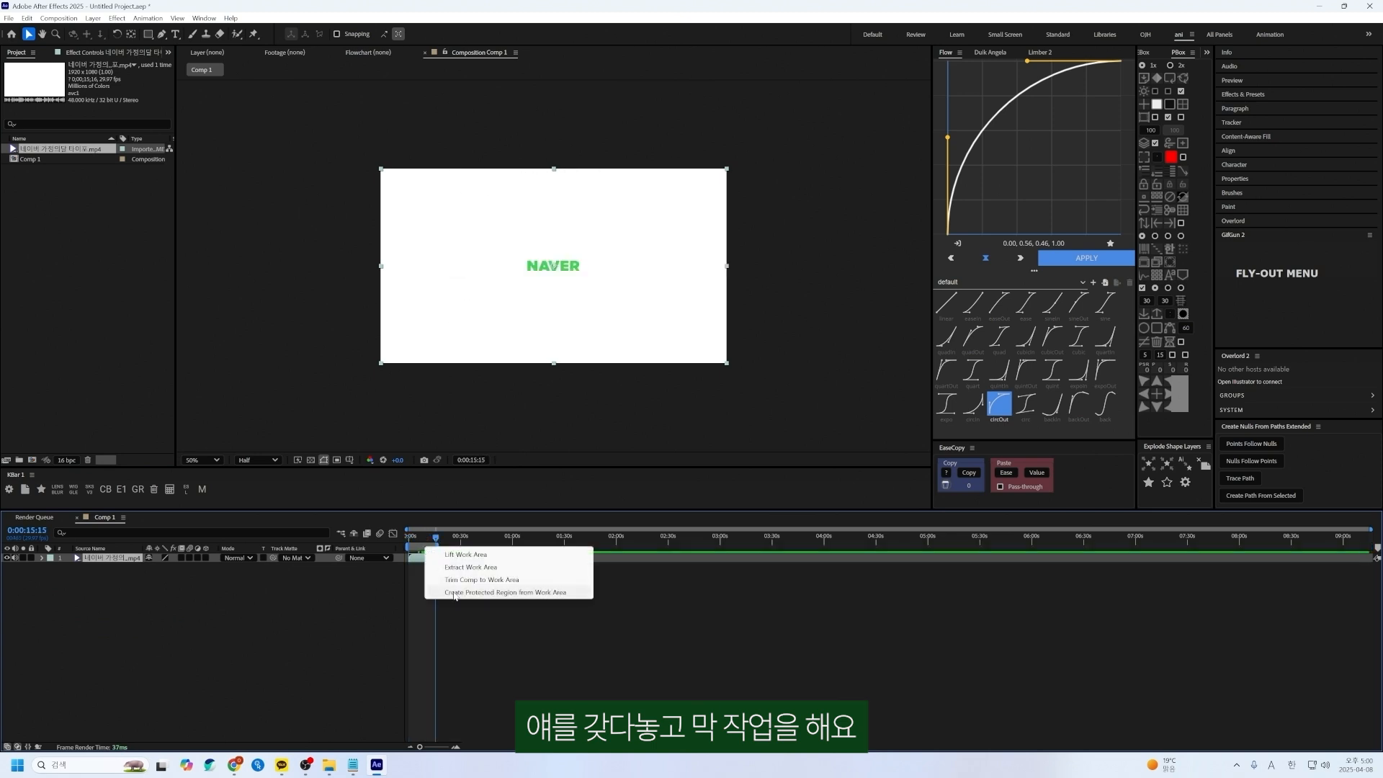
{"action": "left_click", "coordinate": [457, 581]}
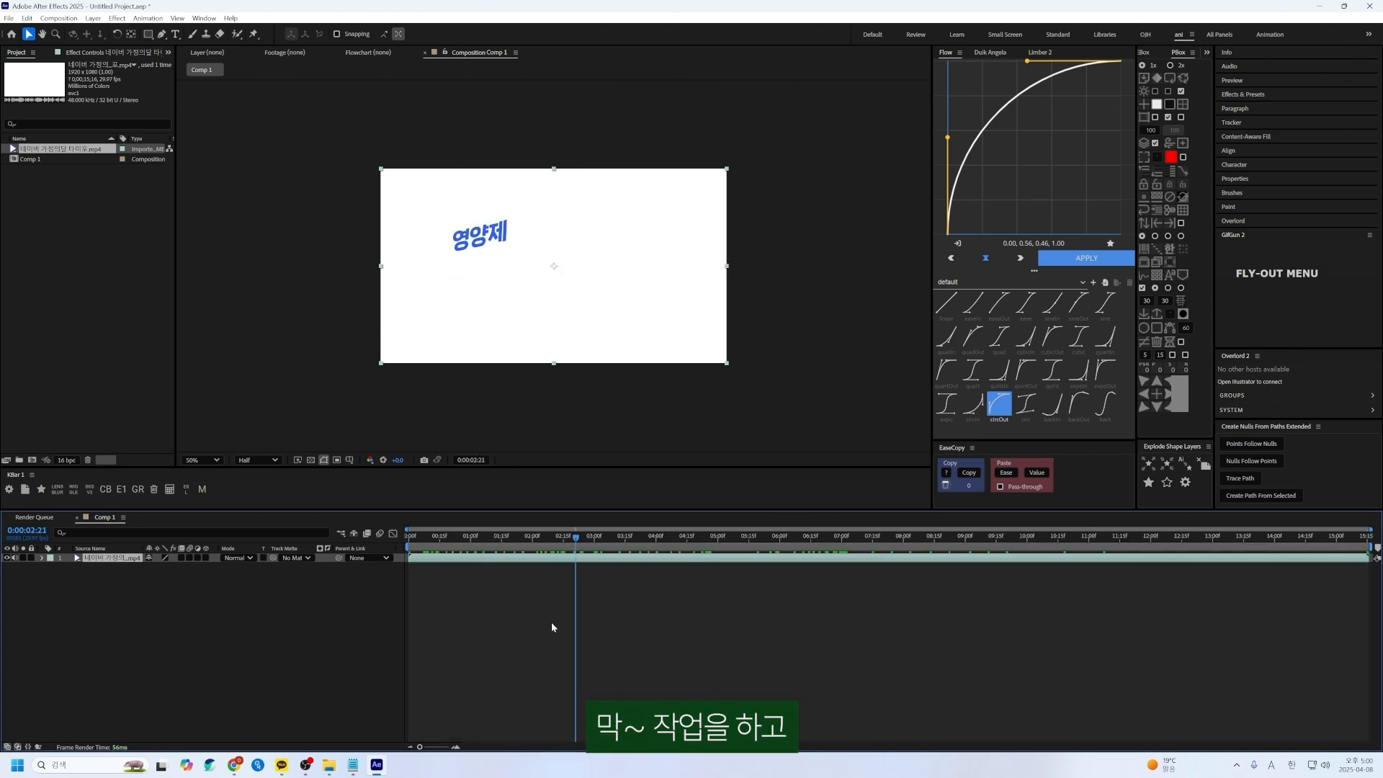
Step: Import the capsule poster JPG from the desktop and place it above the video layer in Comp 1
{"action": "left_click_drag", "start_coordinate": [551, 621], "coordinate": [516, 621]}
{"action": "double_click", "coordinate": [65, 246]}
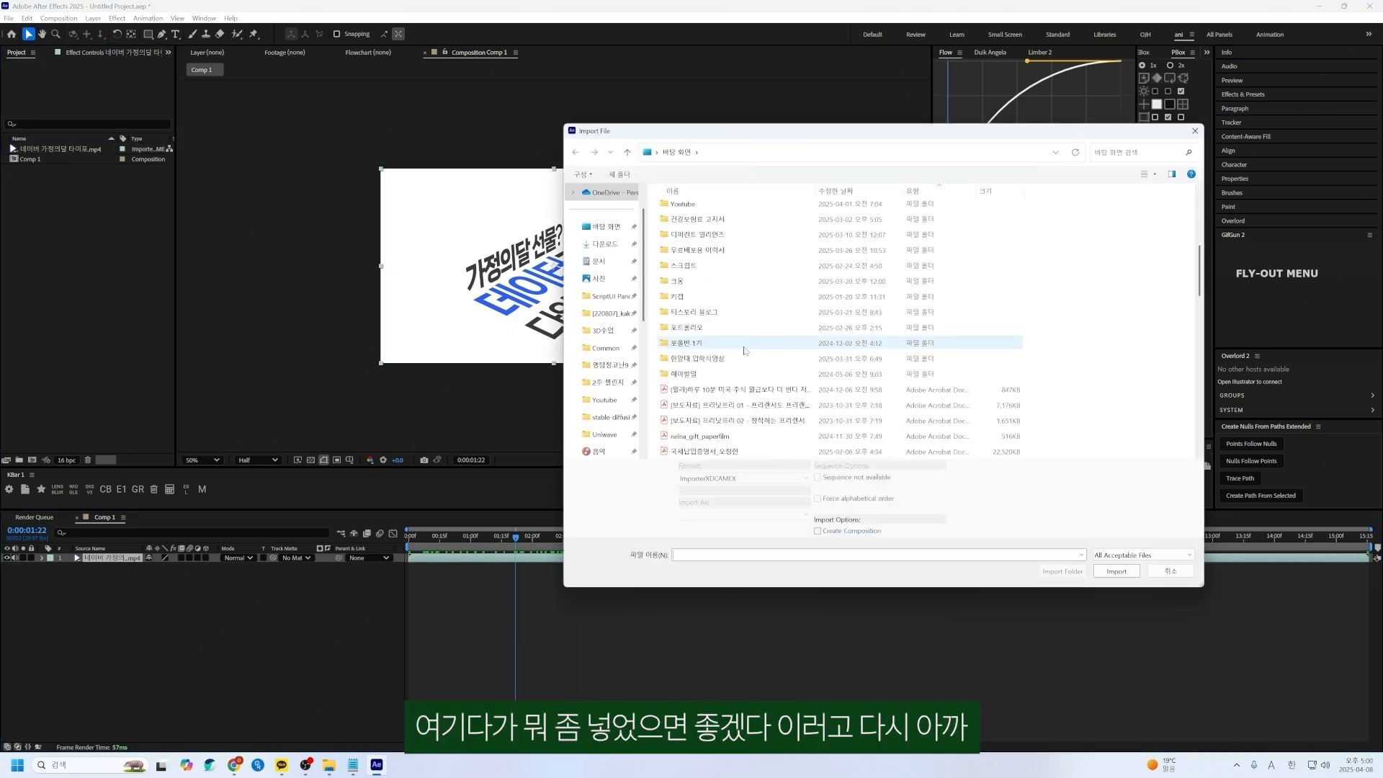
{"action": "scroll", "coordinate": [743, 360], "scroll_direction": "down", "scroll_amount": 7}
{"action": "scroll", "coordinate": [739, 363], "scroll_direction": "up", "scroll_amount": 2}
{"action": "double_click", "coordinate": [735, 330]}
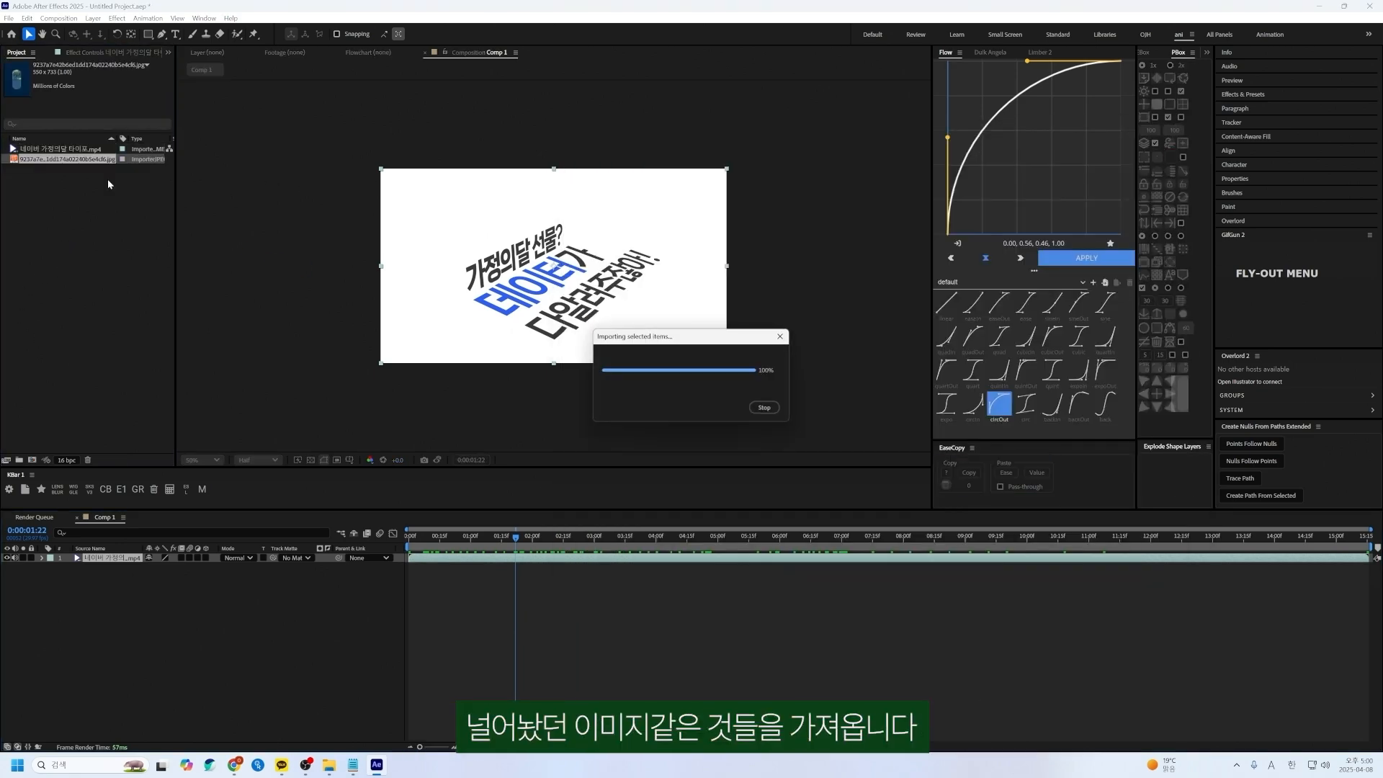
{"action": "left_click_drag", "start_coordinate": [65, 158], "coordinate": [124, 561]}
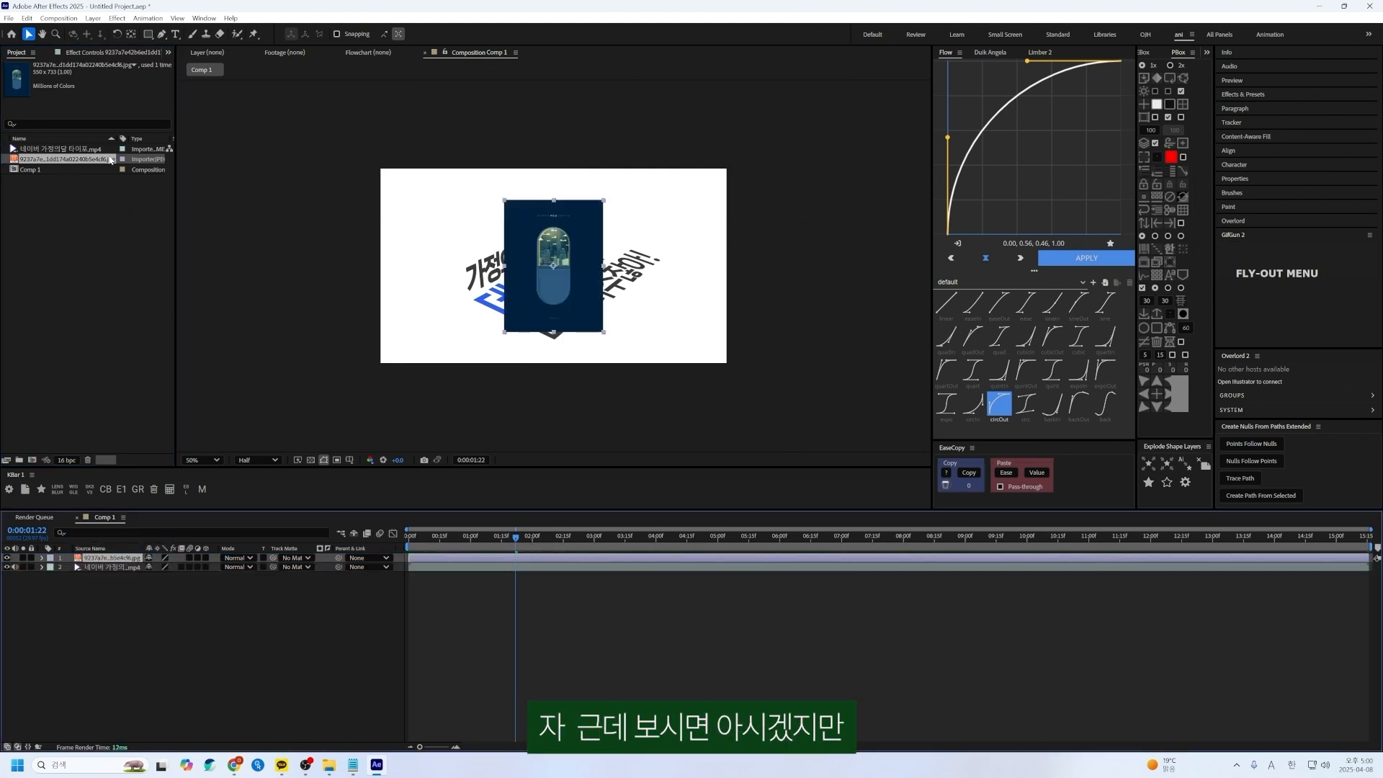
Step: Widen the project item list and its name column to fit the full file names
{"action": "left_click_drag", "start_coordinate": [175, 129], "coordinate": [329, 128]}
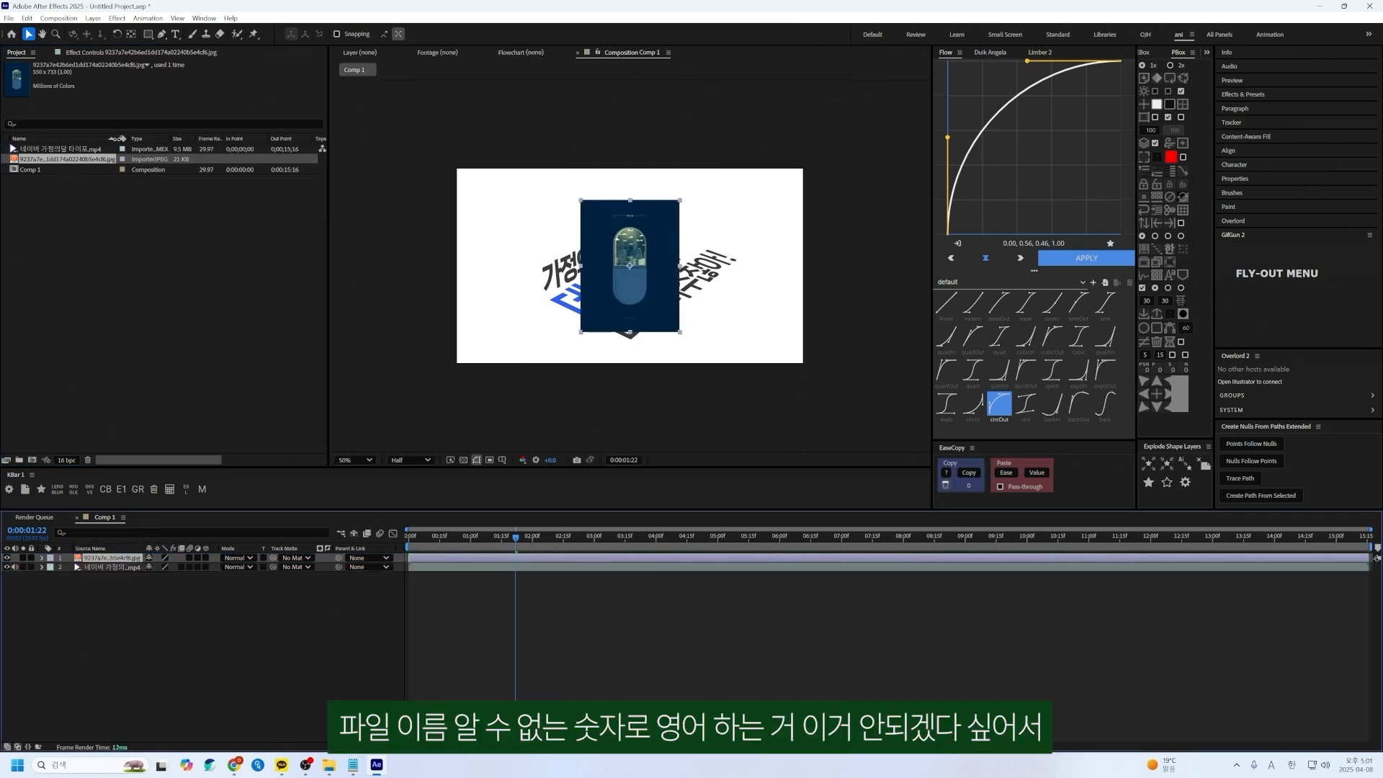
{"action": "left_click_drag", "start_coordinate": [175, 149], "coordinate": [160, 149]}
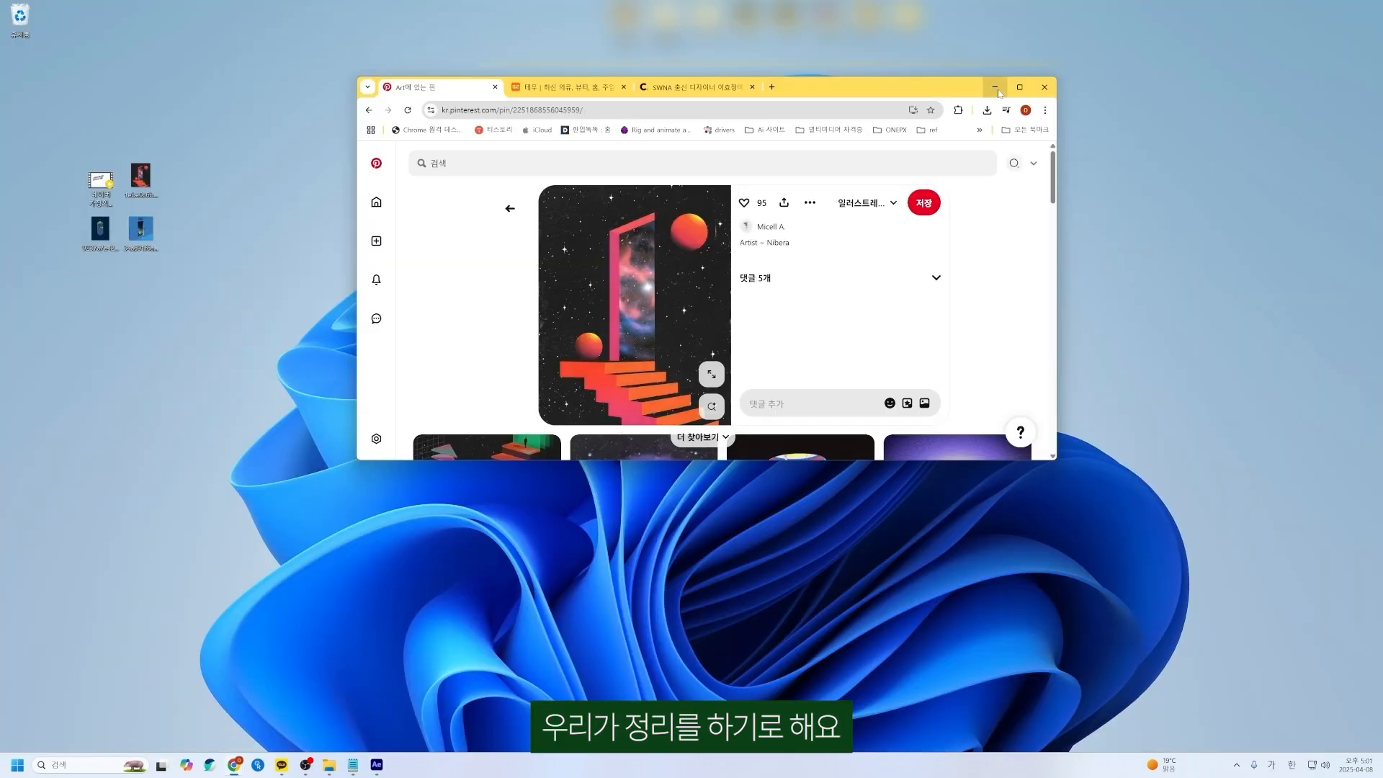
Step: Create a desktop folder named 포폴 and move the poster images into it, skipping the video in use and overwriting duplicates
{"action": "right_click", "coordinate": [296, 205]}
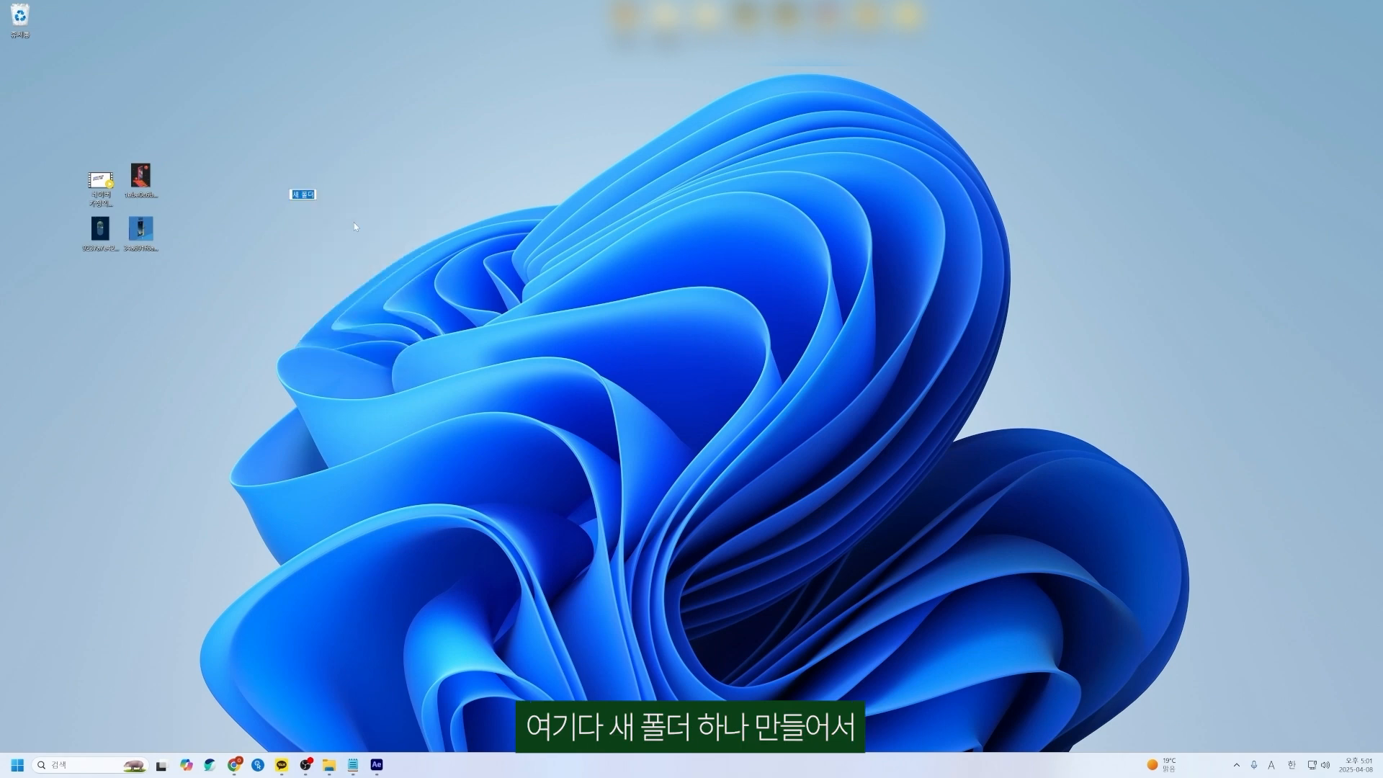
{"action": "type", "text": "포폴"}
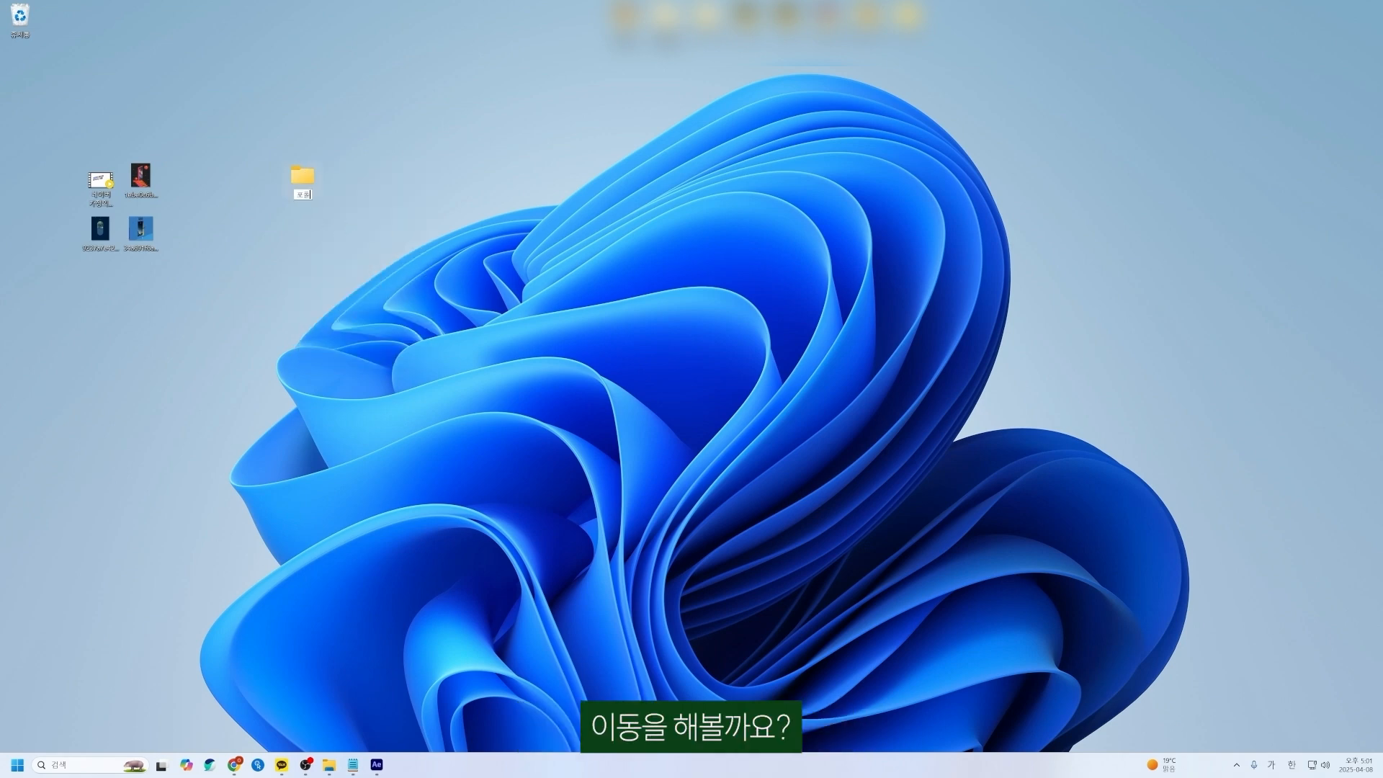
{"action": "left_click_drag", "start_coordinate": [275, 134], "coordinate": [78, 315]}
{"action": "left_click_drag", "start_coordinate": [91, 187], "coordinate": [292, 188]}
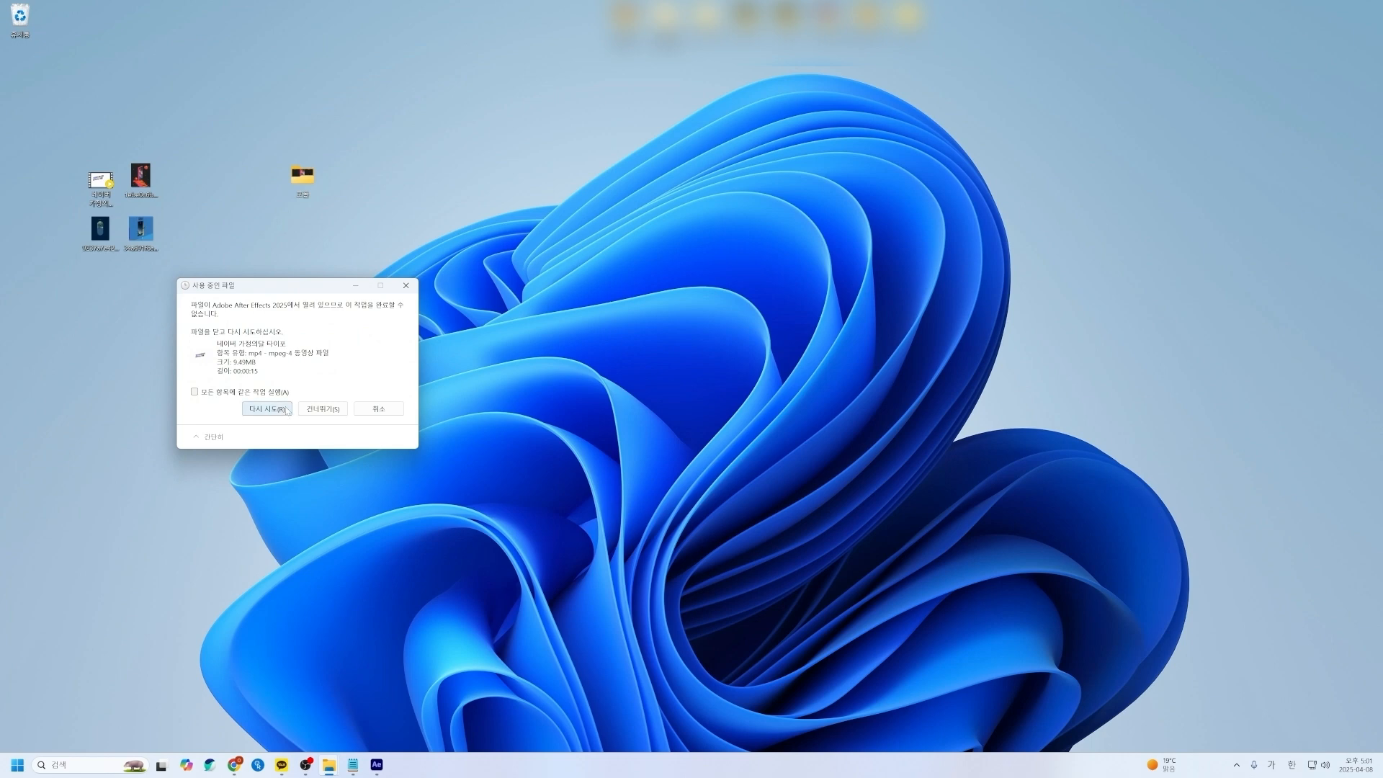
{"action": "left_click", "coordinate": [194, 392]}
{"action": "left_click", "coordinate": [323, 410]}
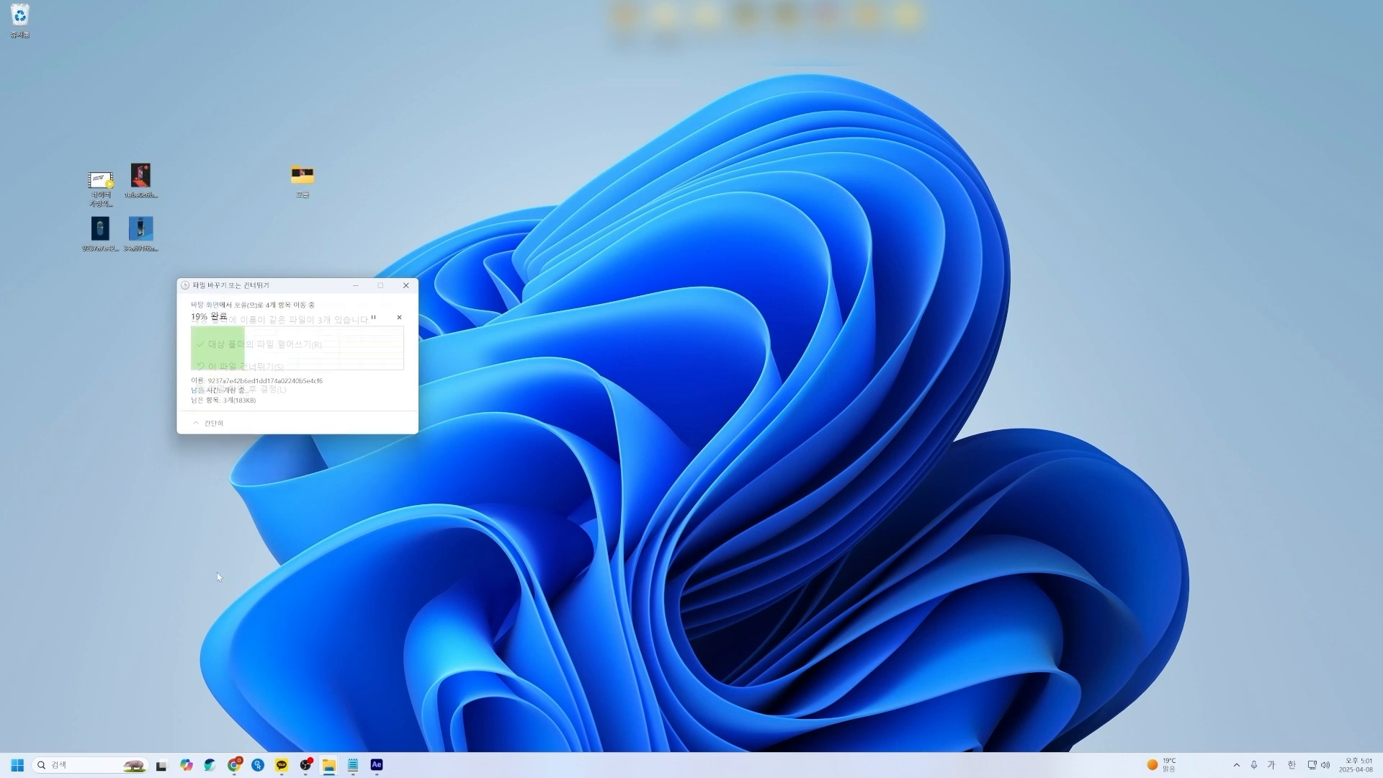
{"action": "left_click", "coordinate": [277, 352]}
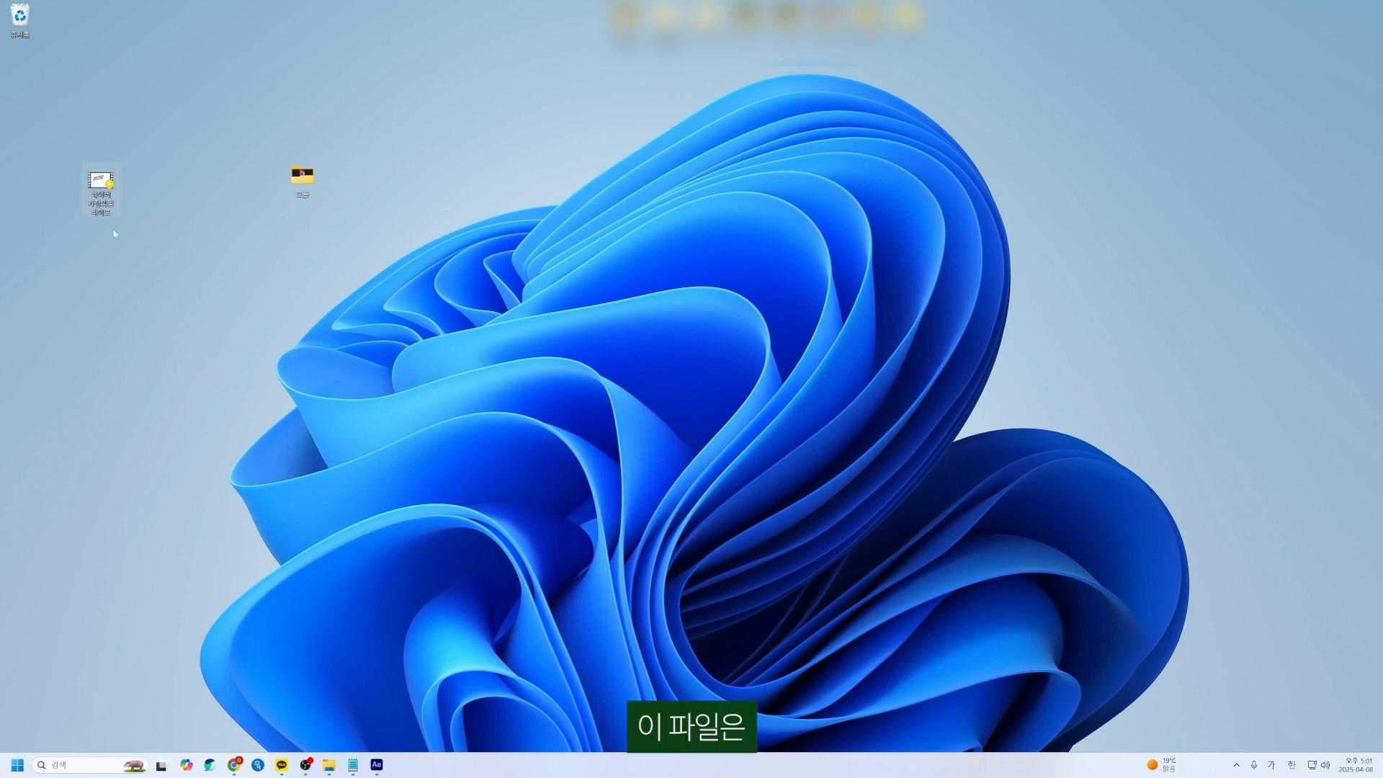
Step: Switch to After Effects, dismiss the missing-file warning and select the capsule poster JPG in the project
{"action": "left_click", "coordinate": [376, 765]}
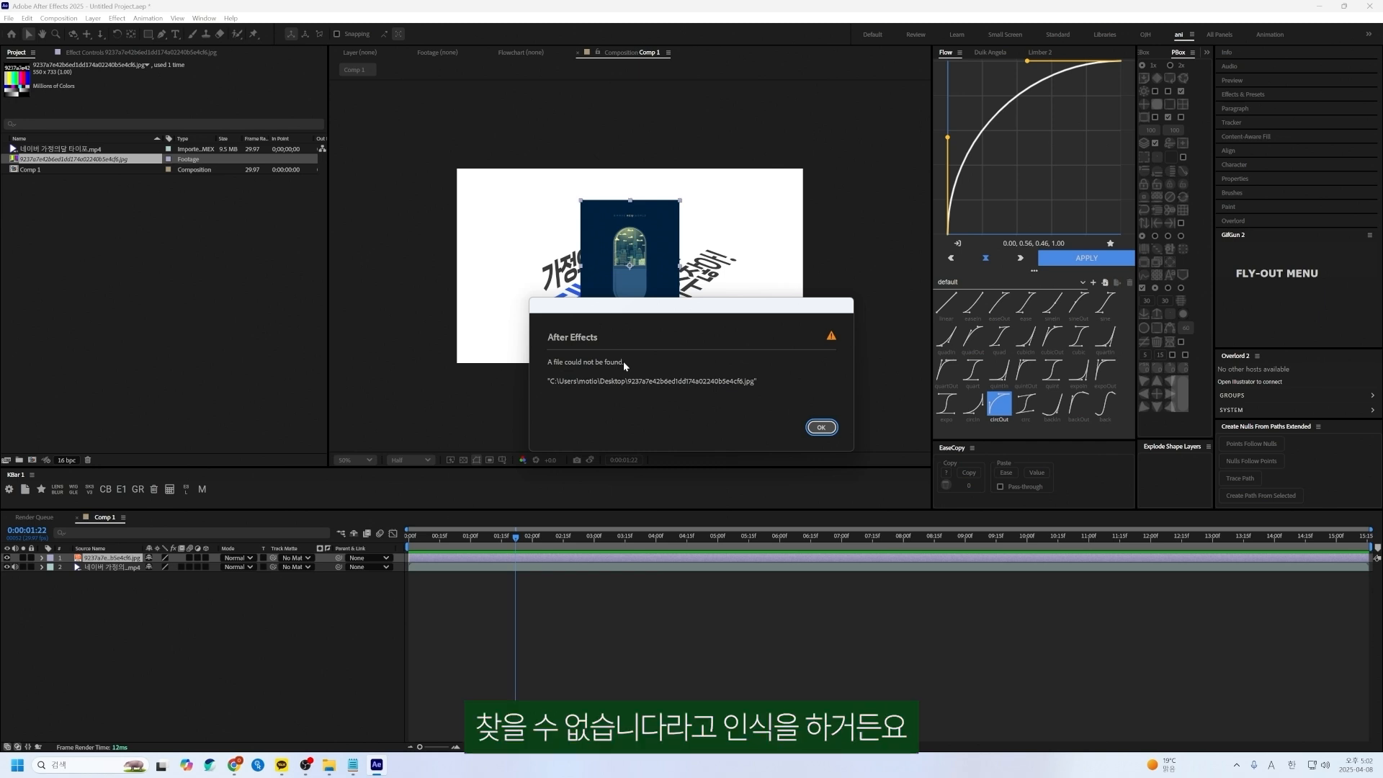
{"action": "left_click", "coordinate": [820, 428]}
{"action": "left_click", "coordinate": [127, 162]}
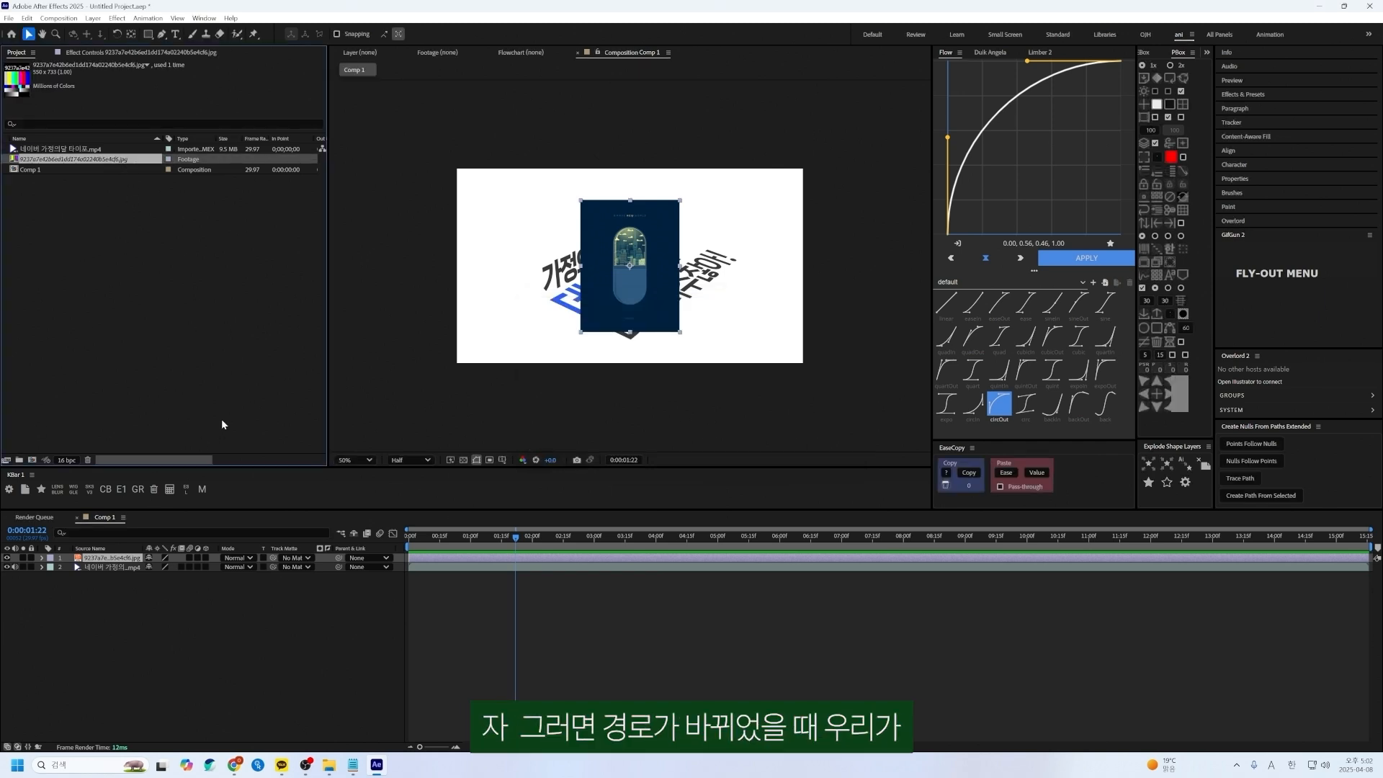
Step: Start replacing the capsule poster footage with a file, browsing to the desktop folder 포폴 and selecting the matching image
{"action": "right_click", "coordinate": [62, 159]}
{"action": "mouse_move", "coordinate": [129, 288]}
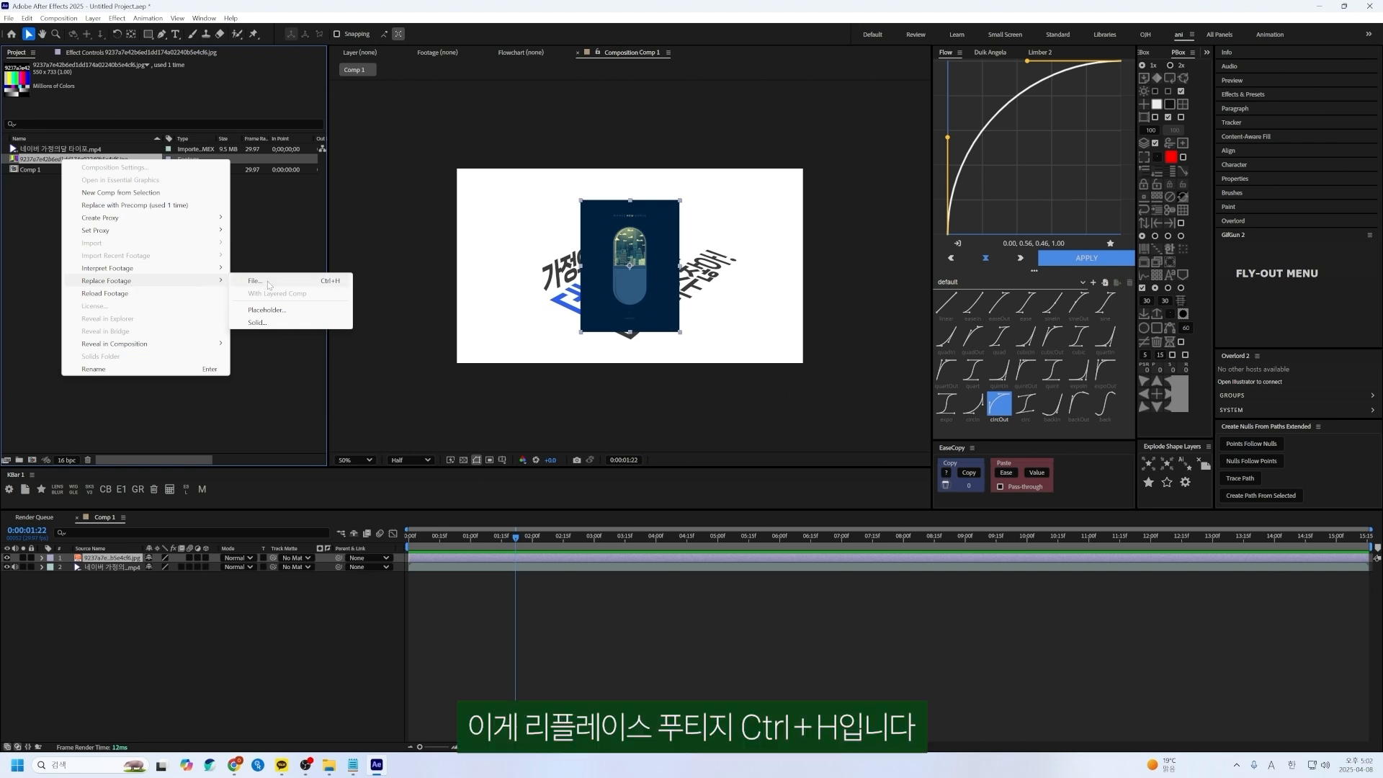
{"action": "left_click", "coordinate": [292, 282]}
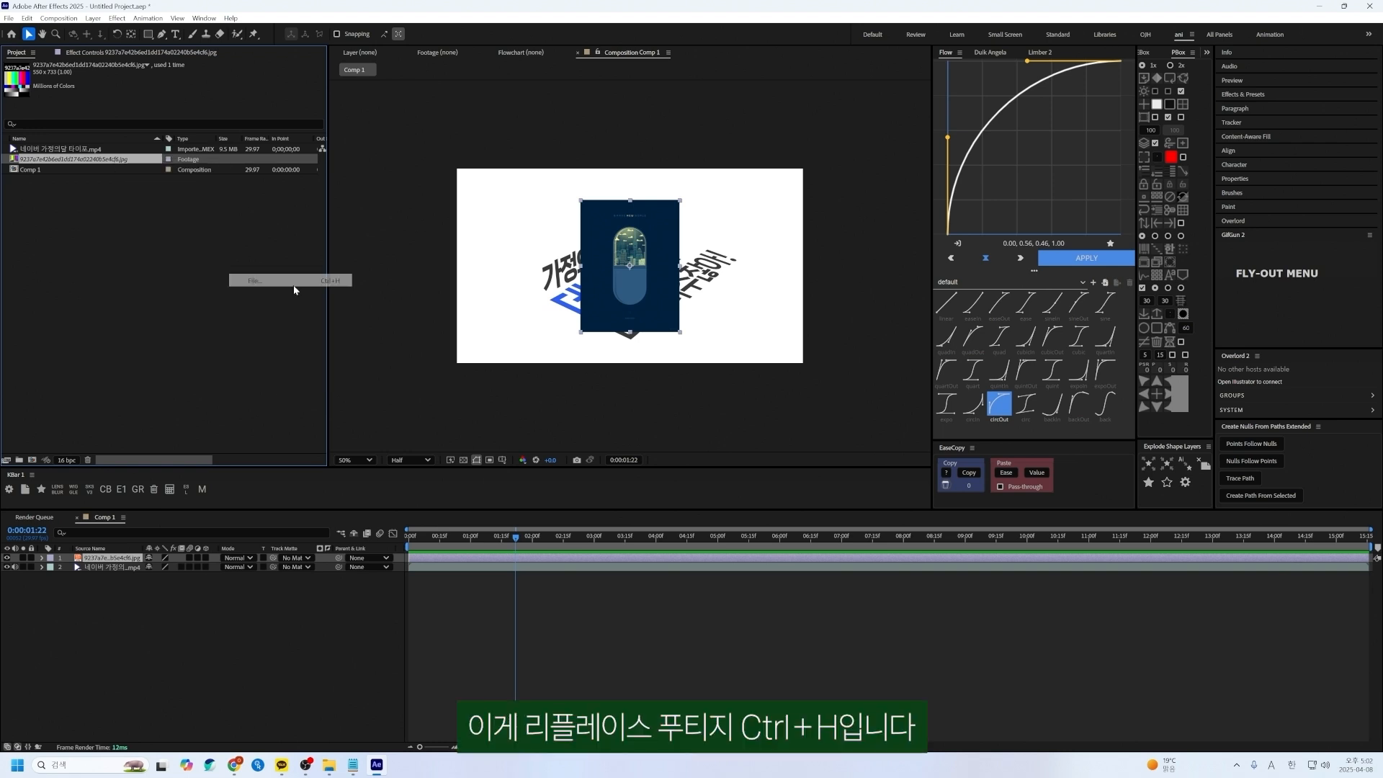
{"action": "scroll", "coordinate": [733, 368], "scroll_direction": "down", "scroll_amount": 4}
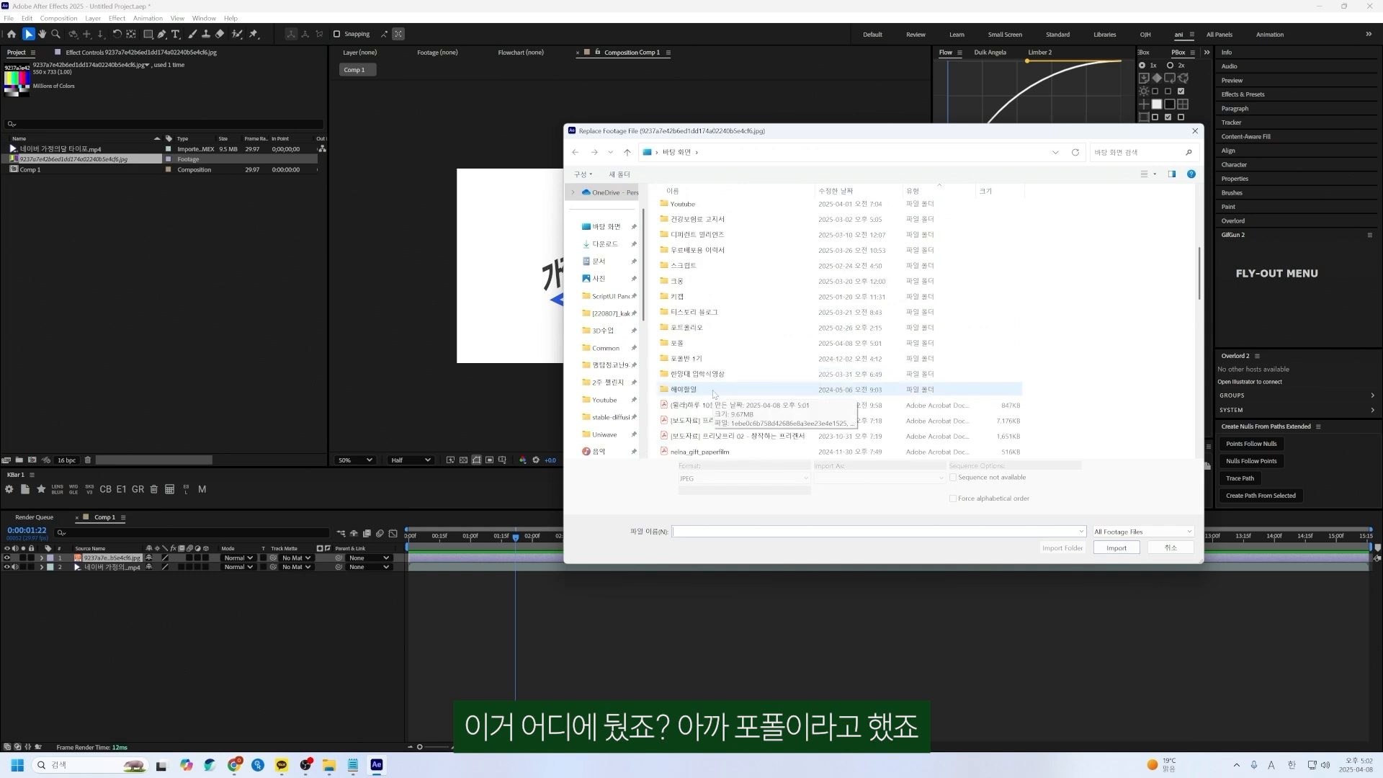
{"action": "double_click", "coordinate": [685, 343]}
{"action": "left_click", "coordinate": [818, 247]}
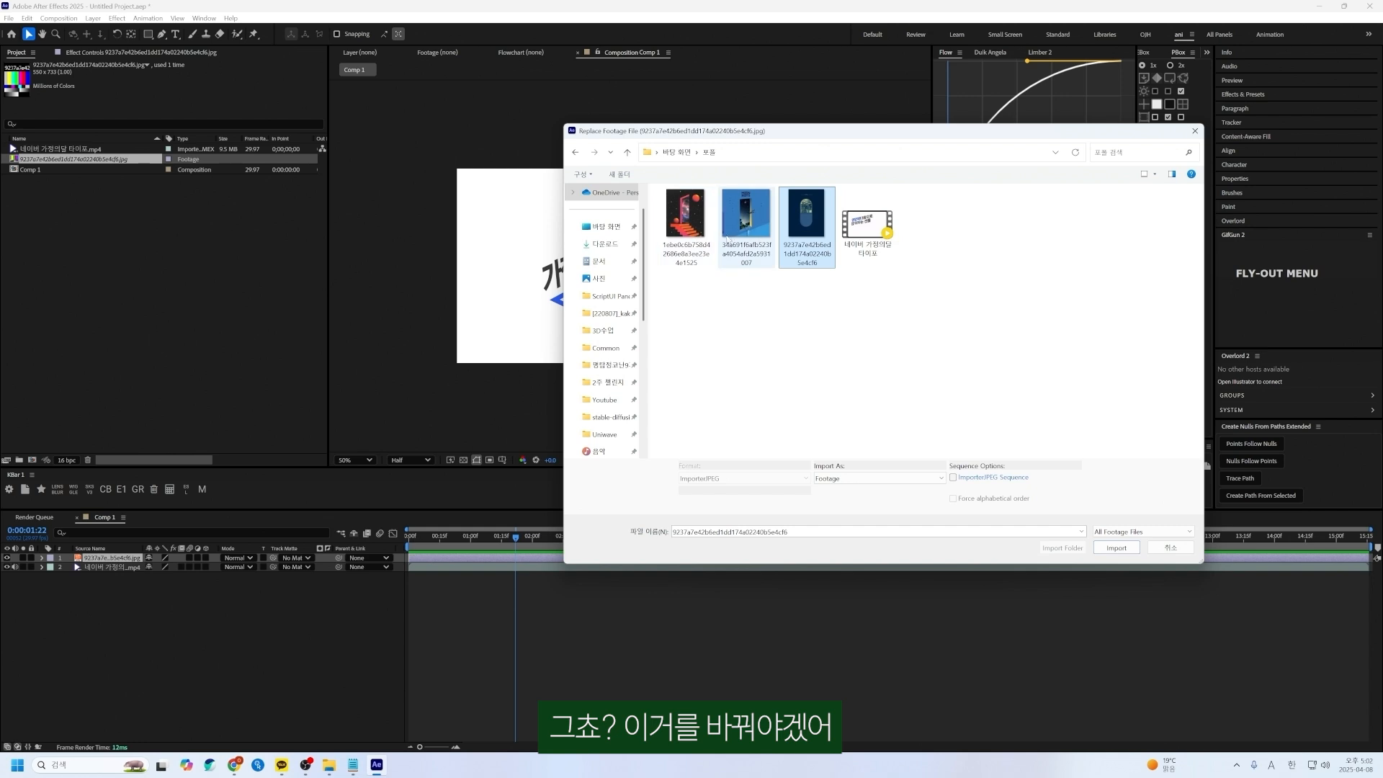
Step: Rename the red staircase poster 레퍼런스1 and the blue doorway poster 레퍼런스2 in the 포폴 folder
{"action": "left_click", "coordinate": [672, 265]}
{"action": "key", "text": "F2"}
{"action": "type", "text": "레퍼"}
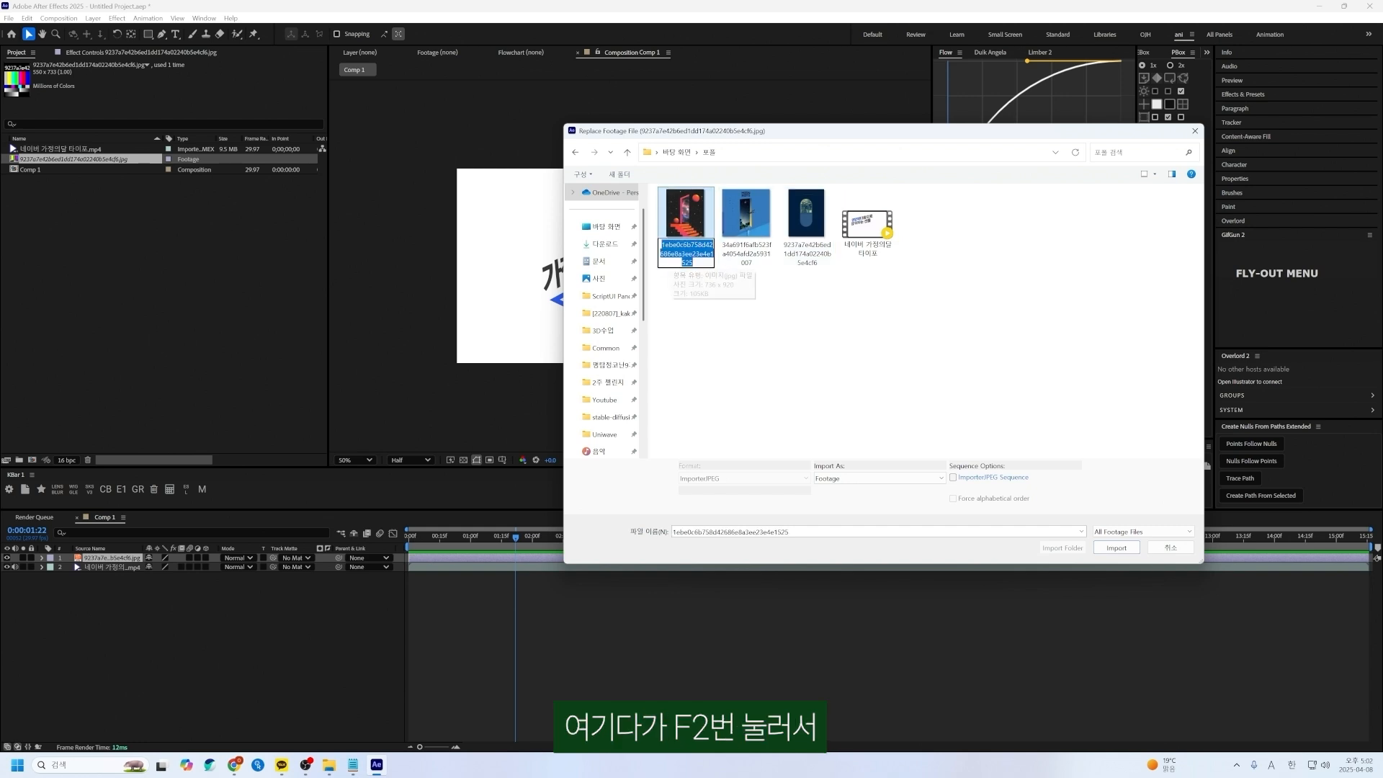
{"action": "type", "text": "런스1"}
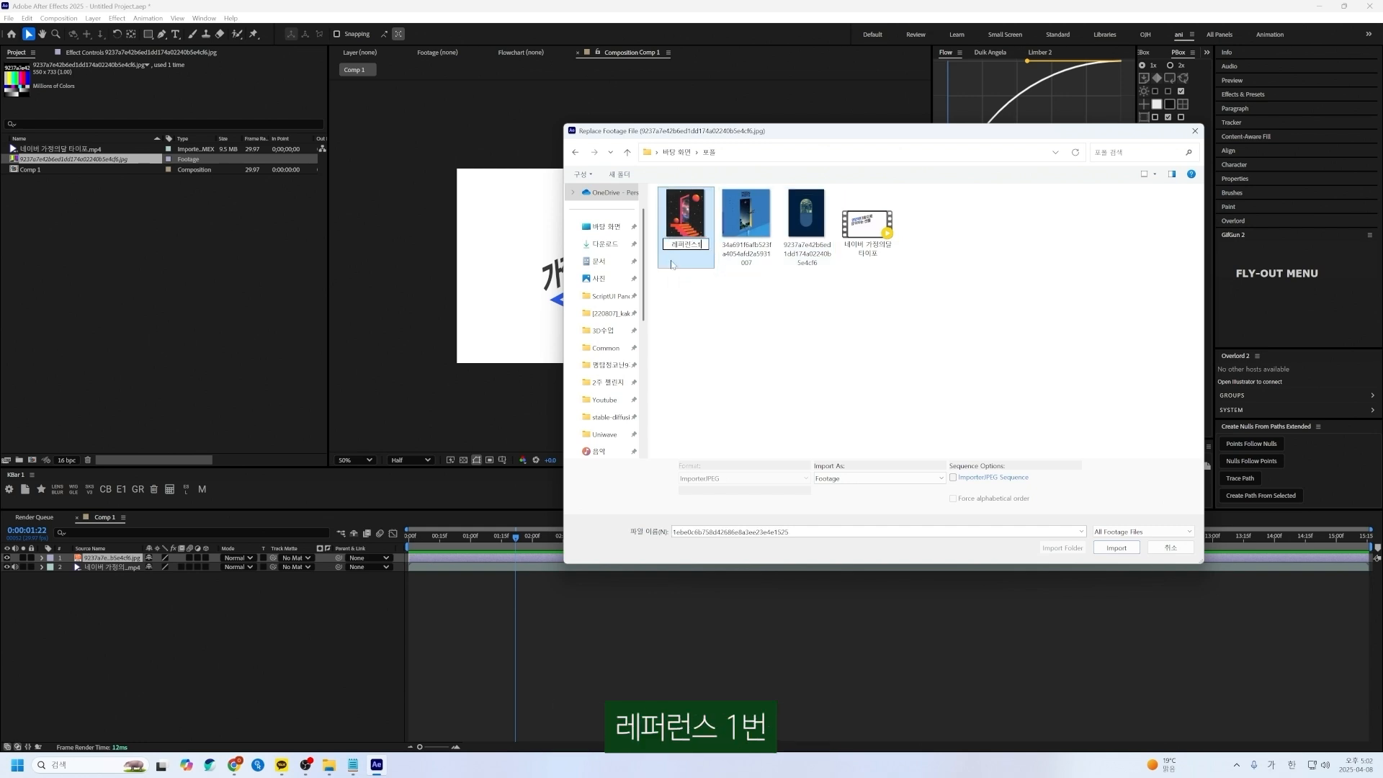
{"action": "left_click", "coordinate": [752, 225]}
{"action": "key", "text": "F2"}
{"action": "type", "text": "레퍼런스2"}
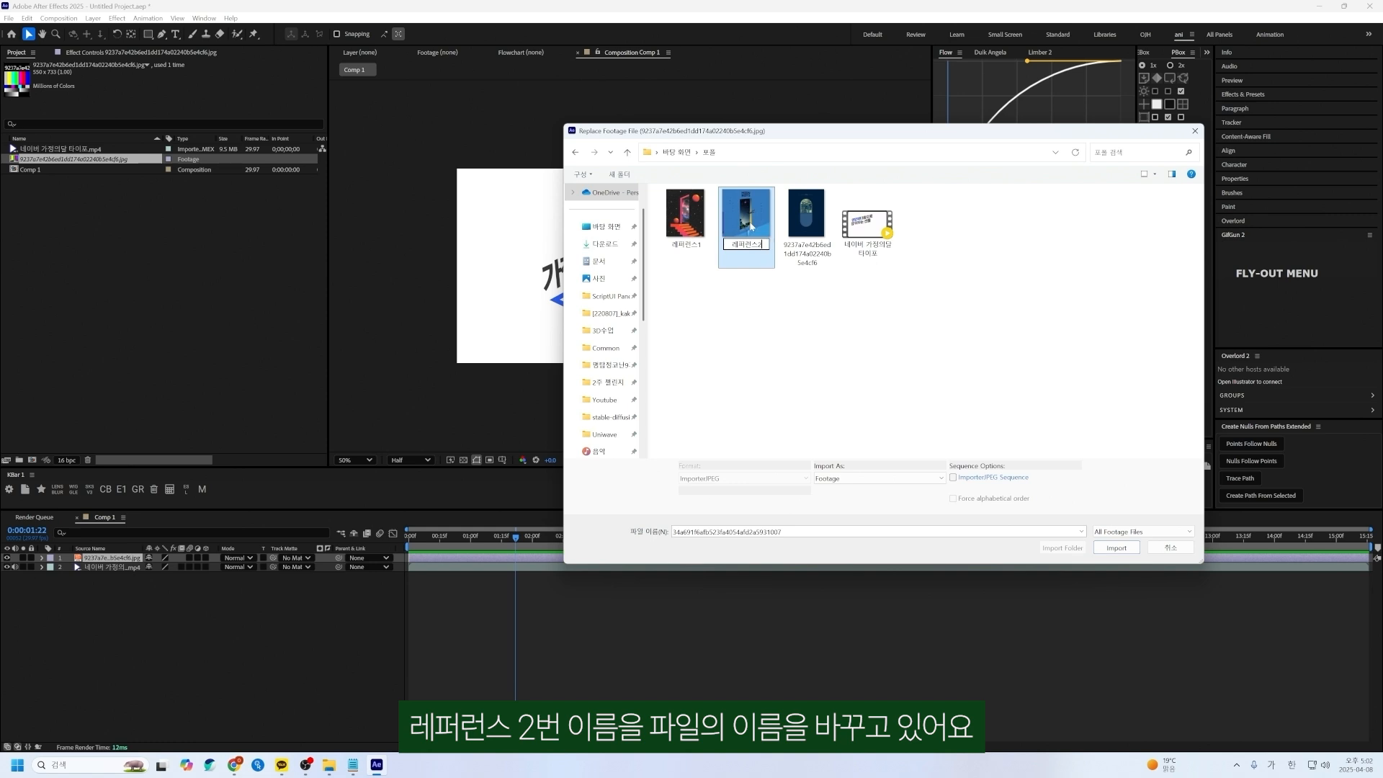
{"action": "key", "text": "Return"}
Step: Rename the capsule poster 레퍼런스3 and replace the missing footage with it as an ImporterJPEG Sequence
{"action": "left_click", "coordinate": [816, 229]}
{"action": "left_click", "coordinate": [815, 228]}
{"action": "key", "text": "F2"}
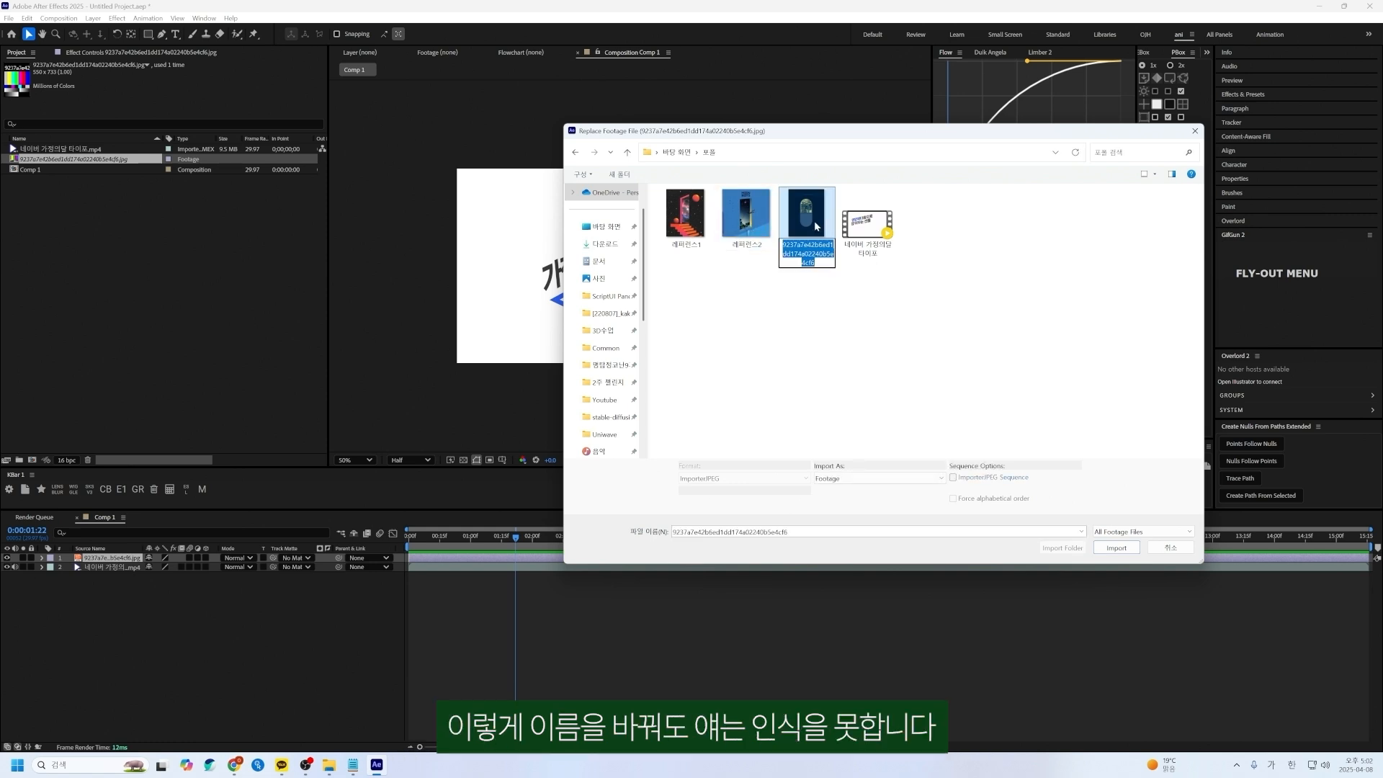
{"action": "key", "text": "BackSpace"}
{"action": "type", "text": "레퍼런스3"}
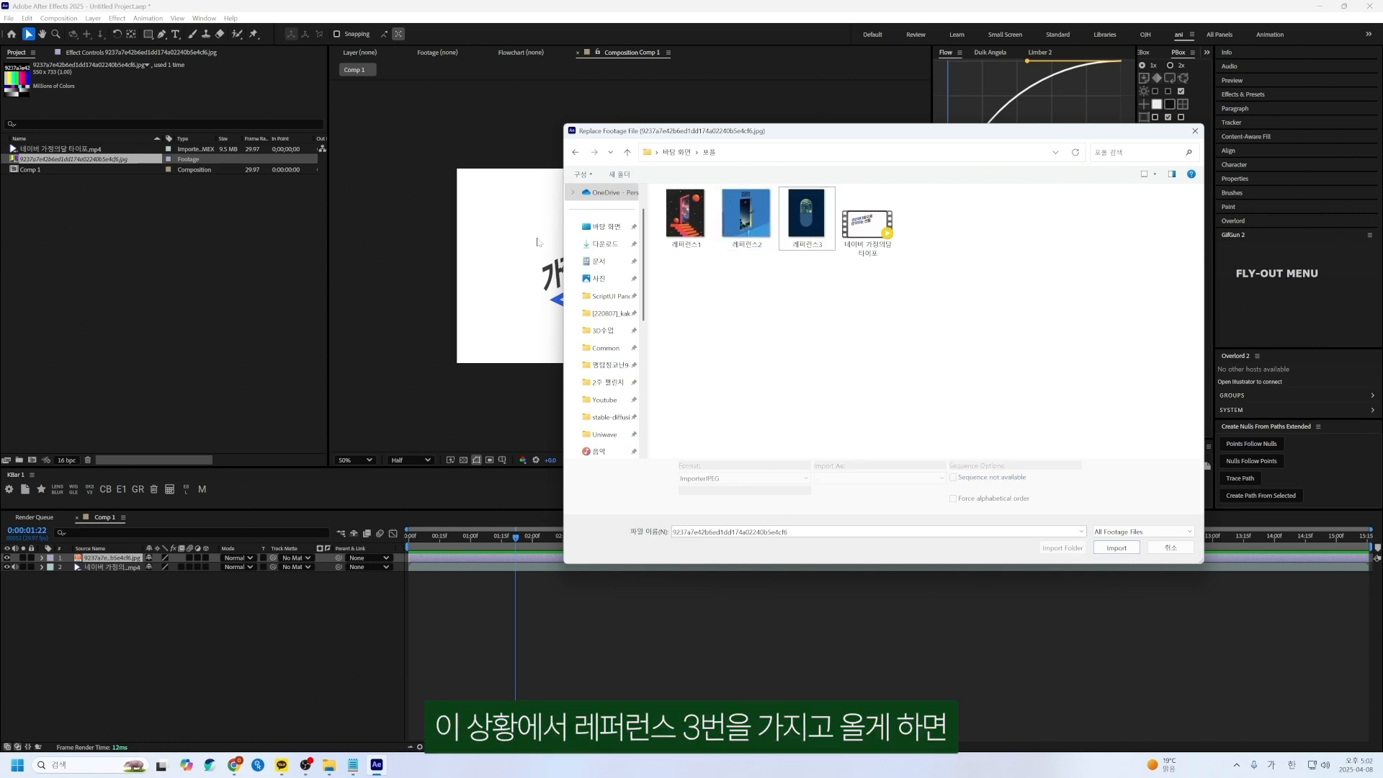
{"action": "key", "text": "Return"}
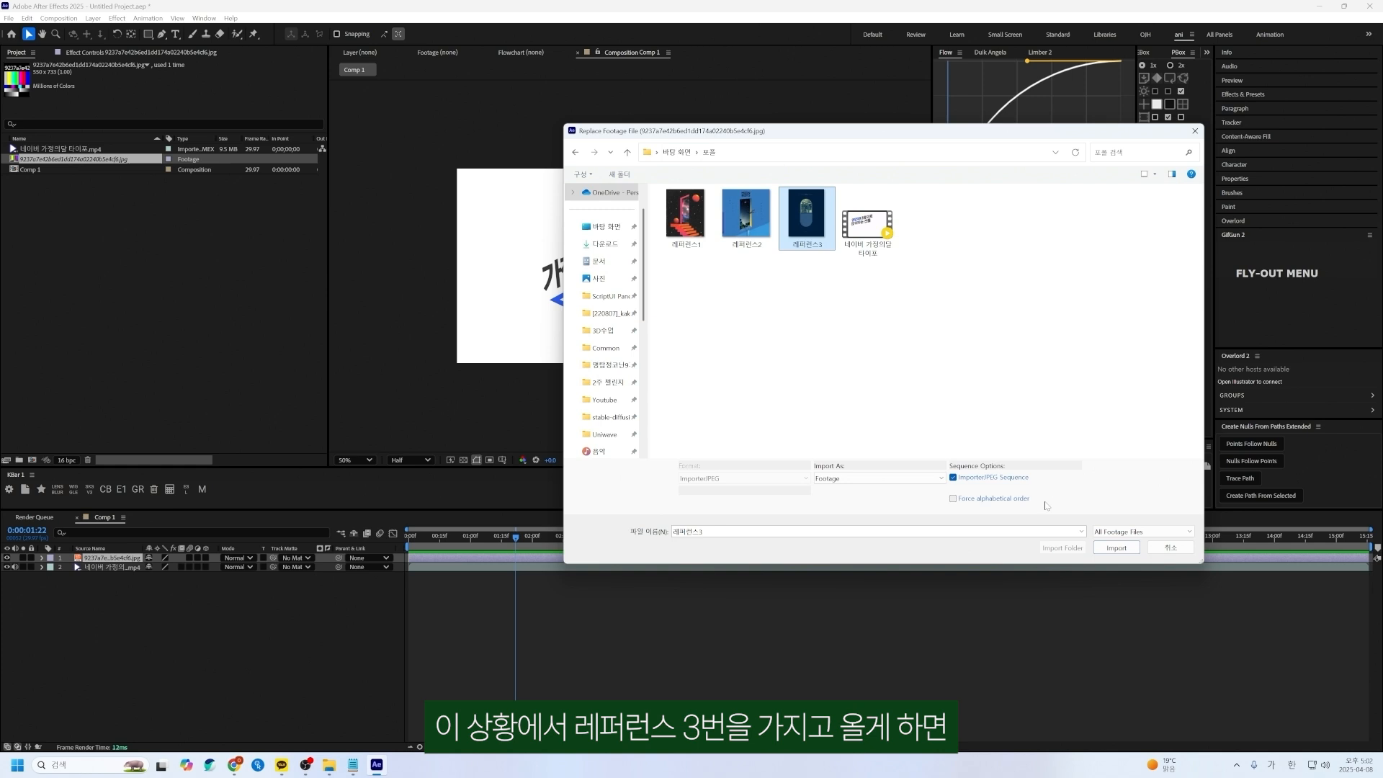
{"action": "left_click", "coordinate": [1117, 548]}
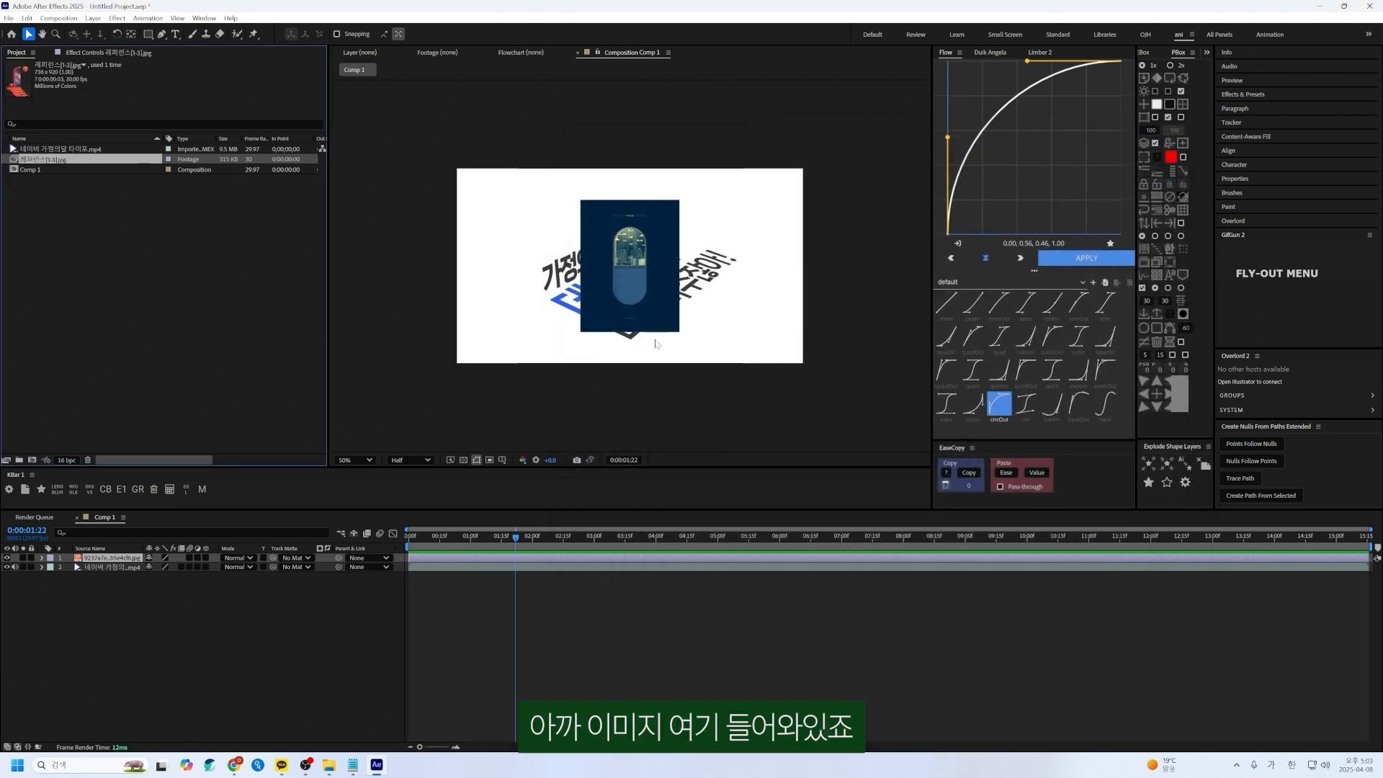
Step: Examine the opening frames of the replaced image layer at frame level in the Comp 1 timeline
{"action": "left_click_drag", "start_coordinate": [551, 551], "coordinate": [390, 550]}
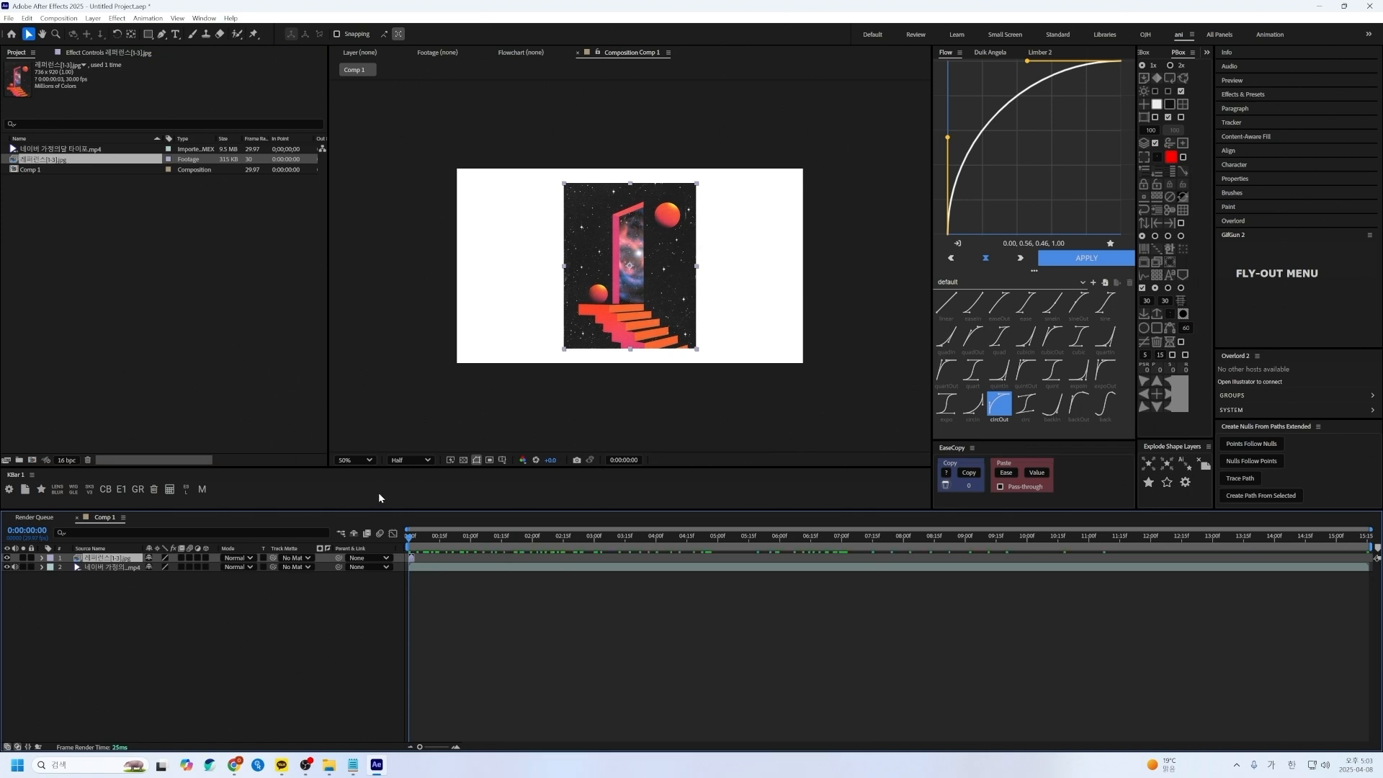
{"action": "key", "text": "semicolon"}
{"action": "key", "text": "Page_Down"}
{"action": "key", "text": "Page_Down"}
{"action": "key", "text": "Page_Down"}
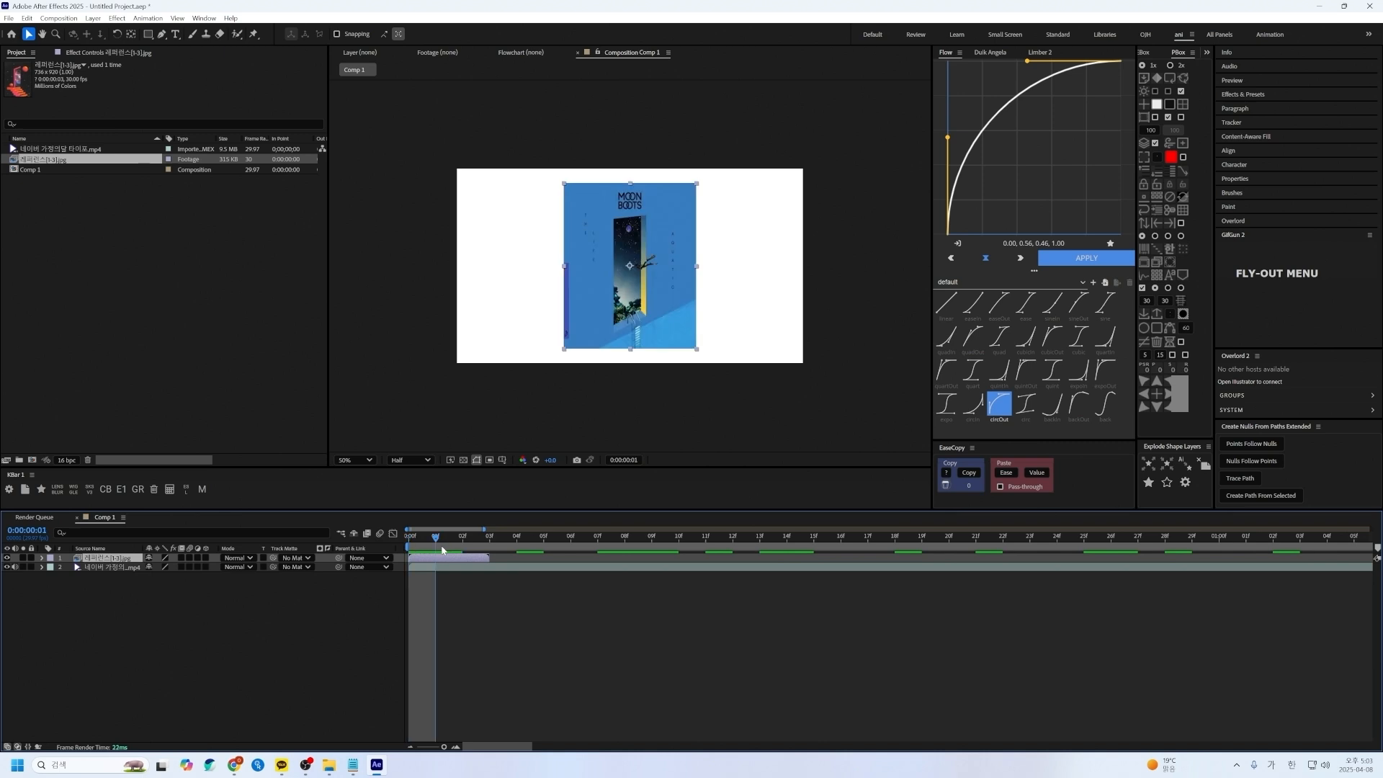
{"action": "left_click_drag", "start_coordinate": [445, 547], "coordinate": [383, 572]}
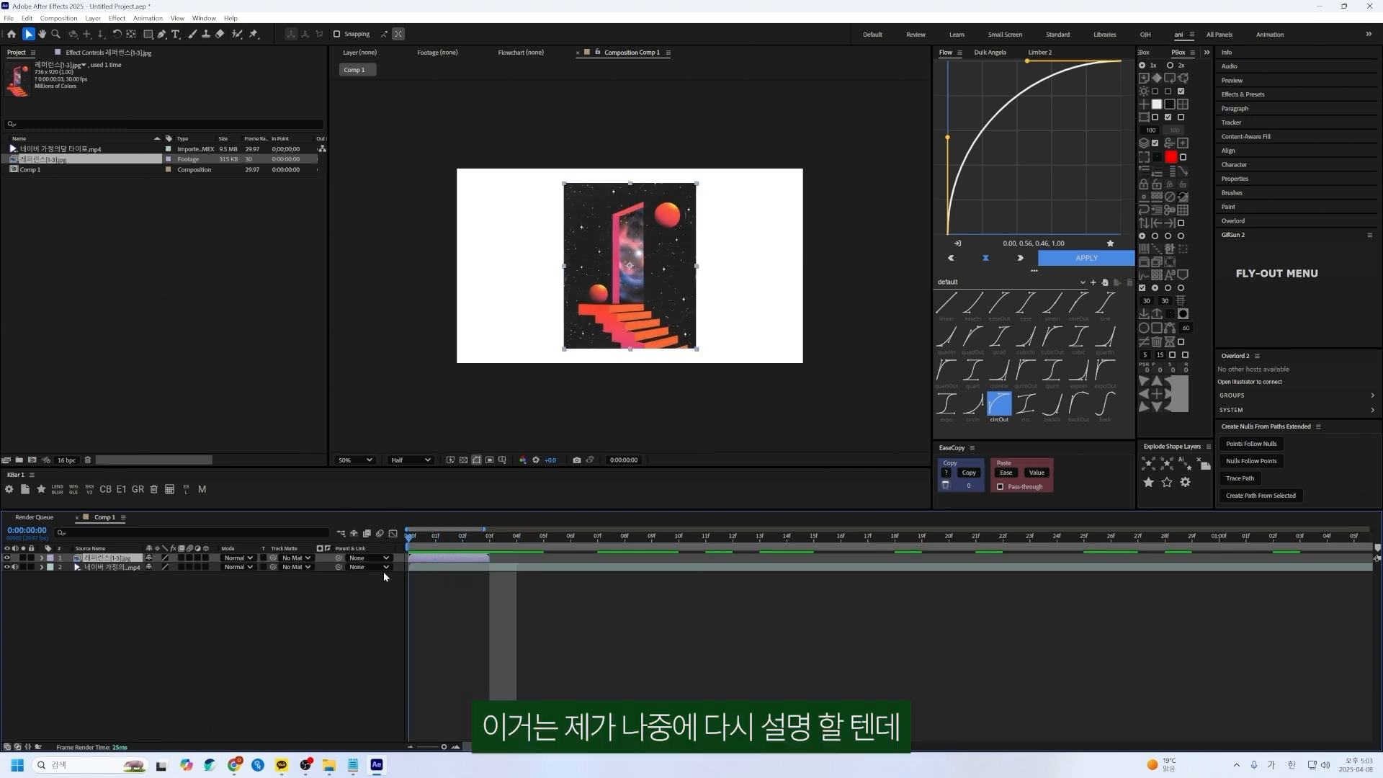
Step: Delete the 레퍼런스 image sequence footage from the project
{"action": "left_click", "coordinate": [101, 236]}
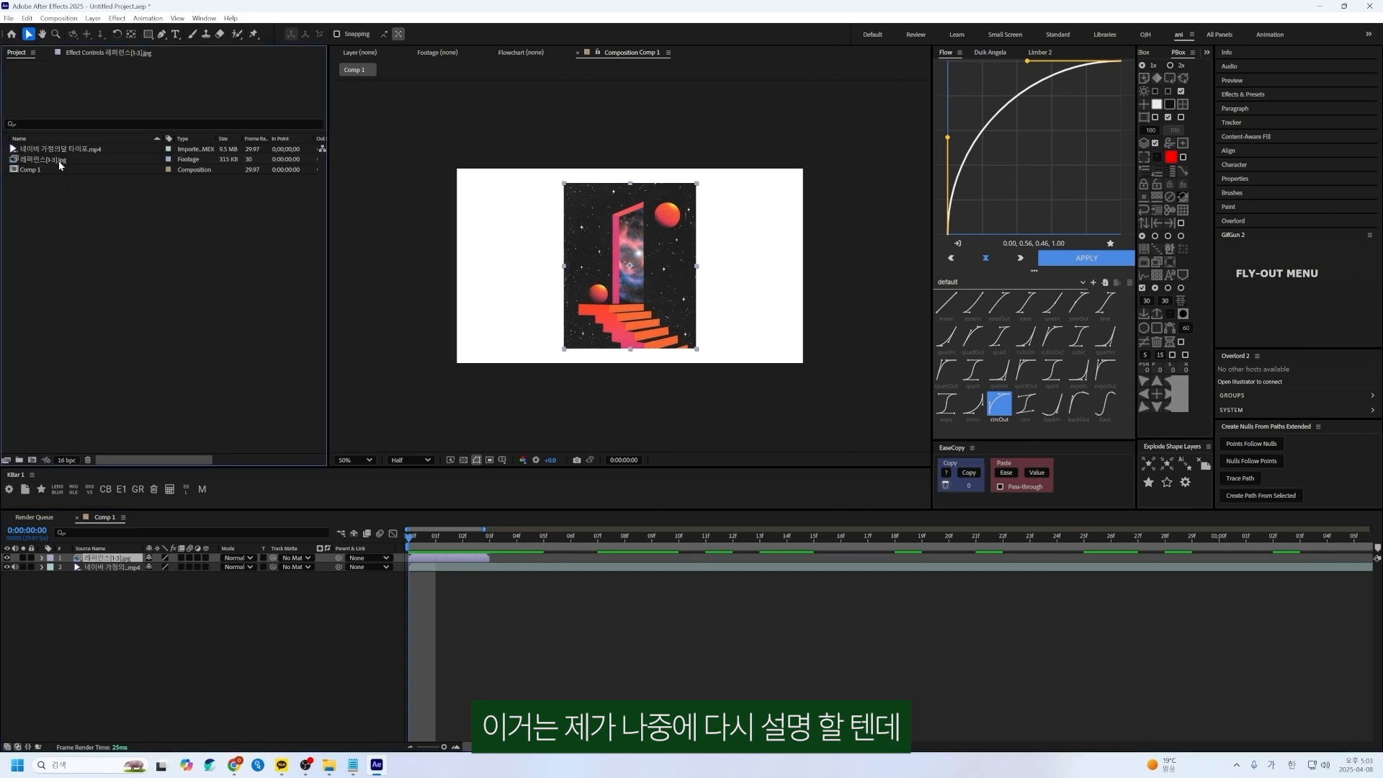
{"action": "left_click", "coordinate": [59, 162]}
{"action": "key", "text": "Delete"}
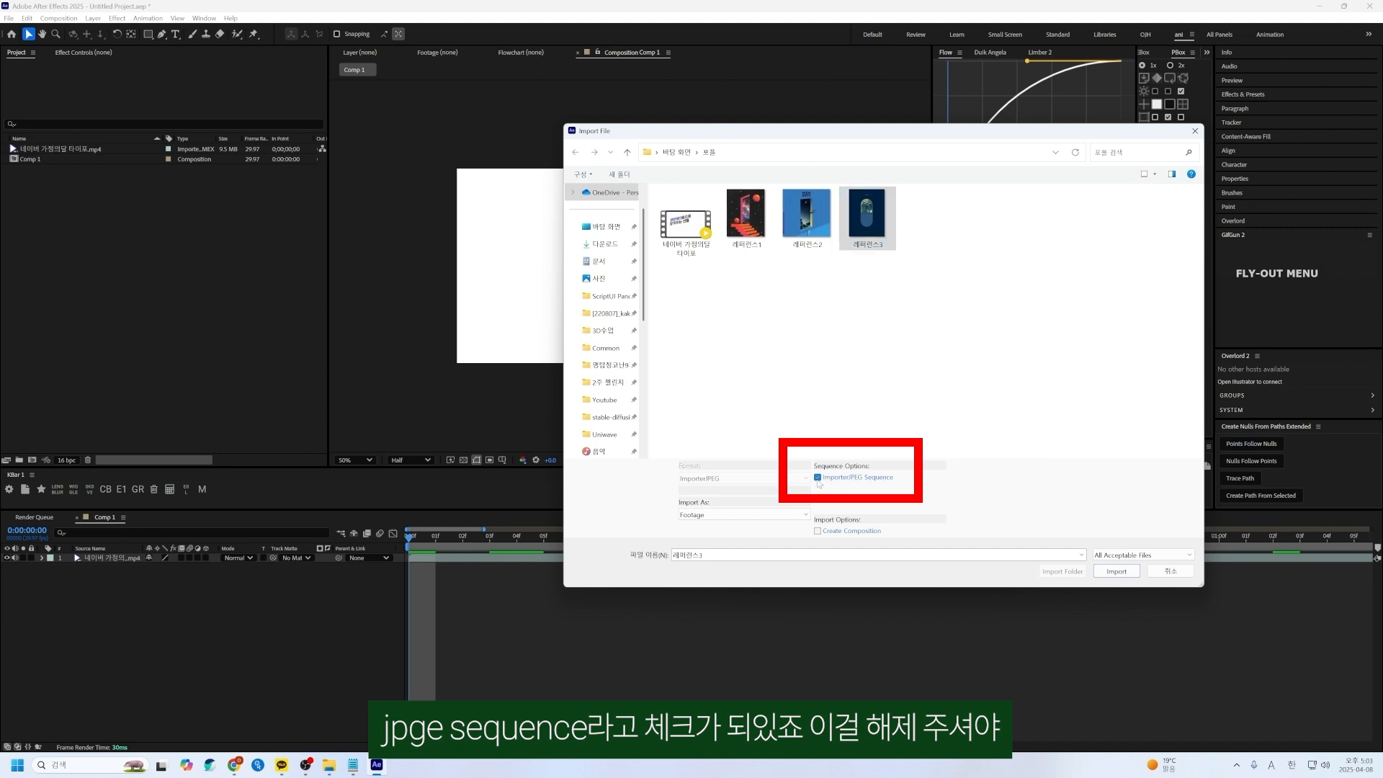
Step: Import 레퍼런스3 as a single image with ImporterJPEG Sequence off and place it above the video layer in Comp 1
{"action": "left_click", "coordinate": [818, 477]}
{"action": "left_click", "coordinate": [1089, 569]}
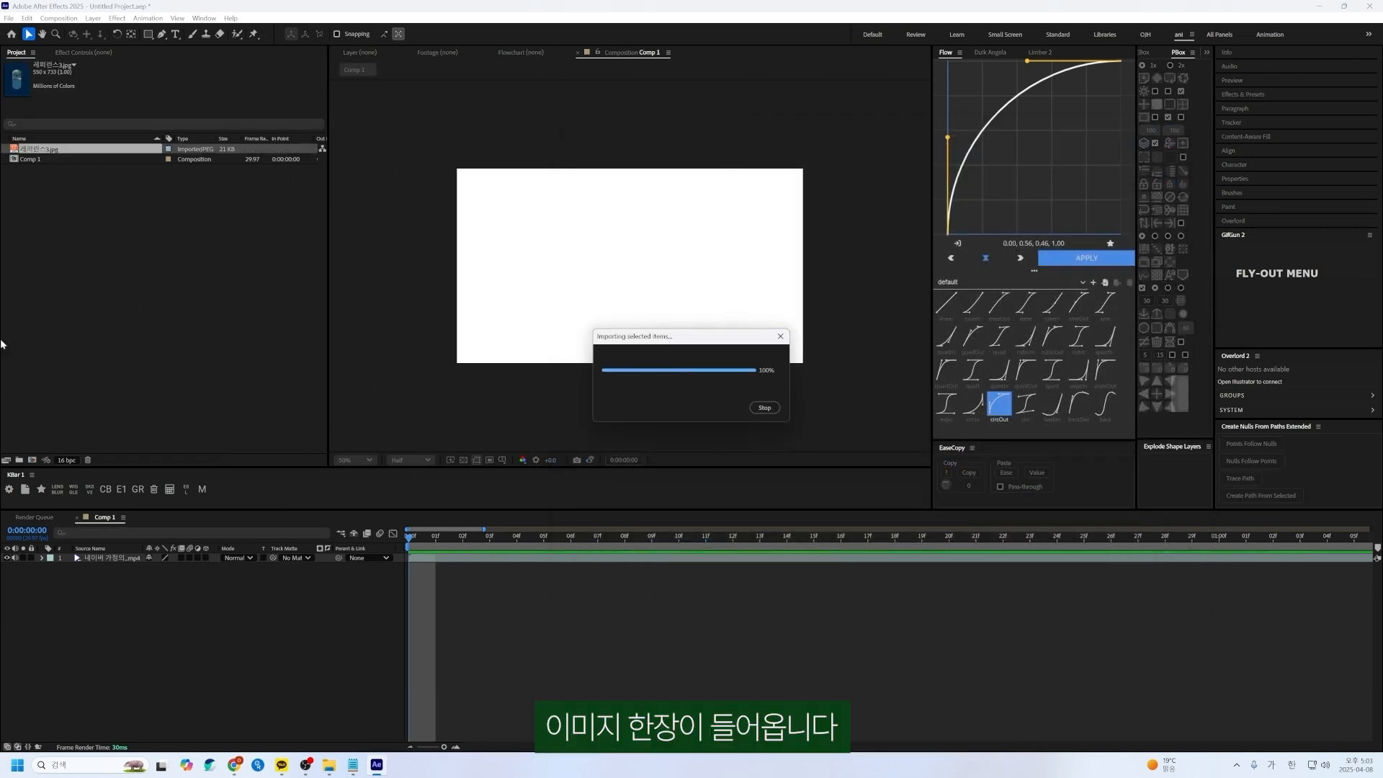
{"action": "left_click_drag", "start_coordinate": [131, 552], "coordinate": [131, 556]}
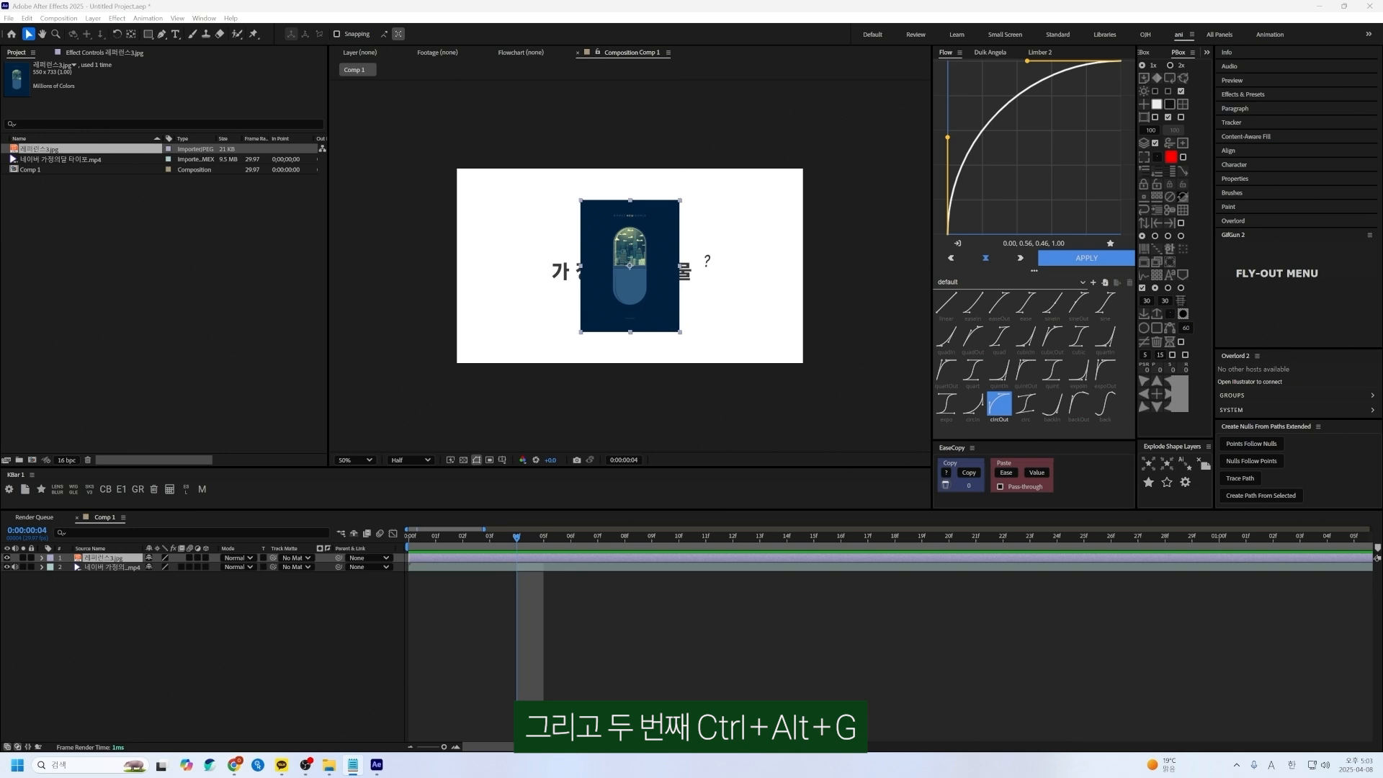
Step: Delete the 레퍼런스3.jpg layer from Comp 1 and select the remaining video layer
{"action": "left_click", "coordinate": [162, 243]}
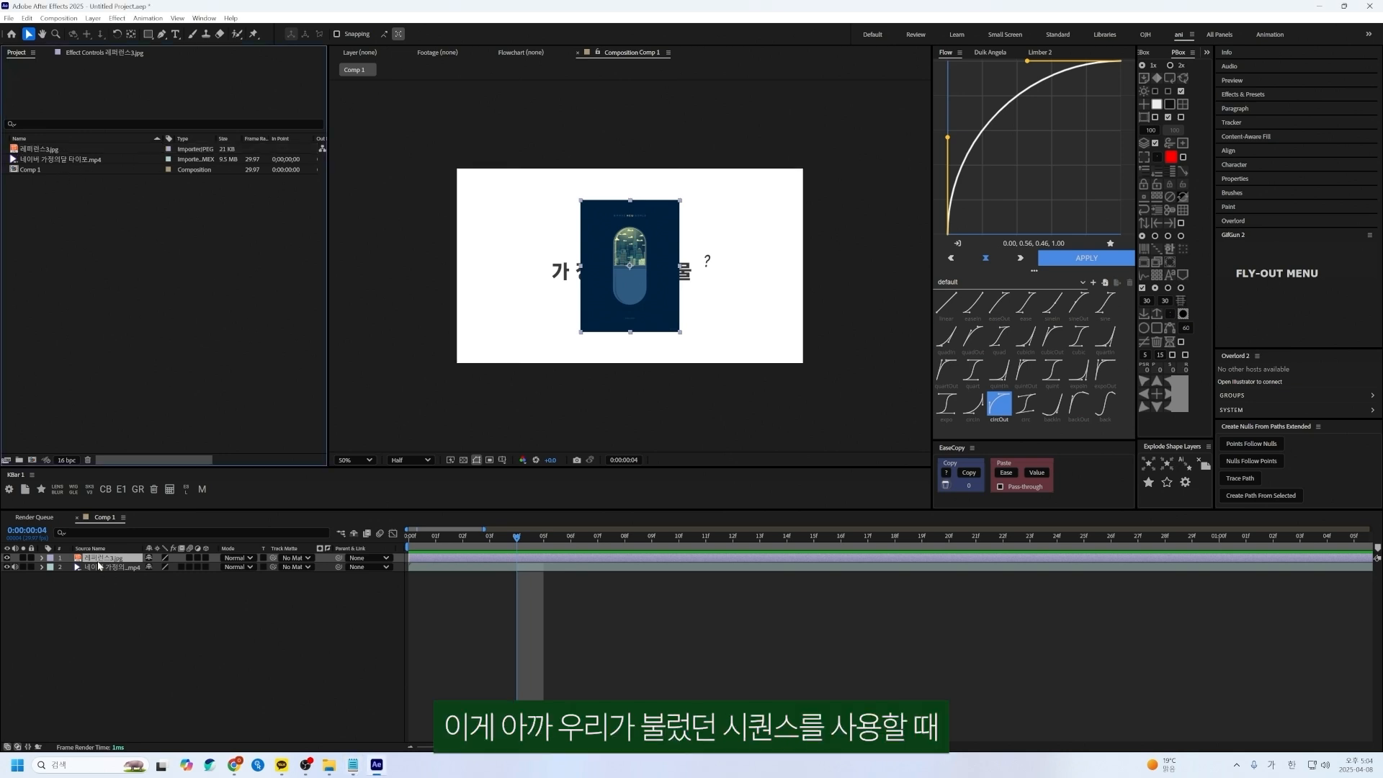
{"action": "left_click", "coordinate": [99, 611]}
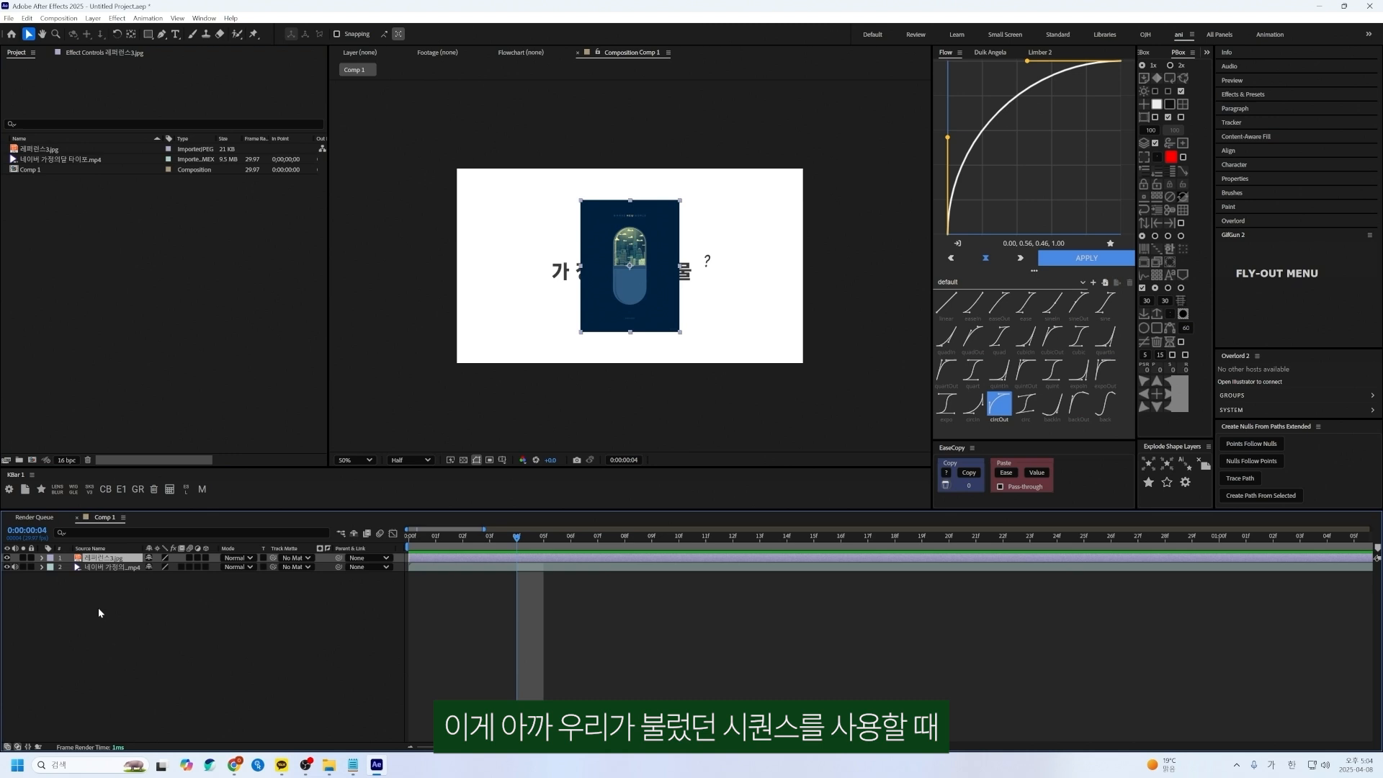
{"action": "left_click", "coordinate": [98, 559]}
{"action": "key", "text": "Delete"}
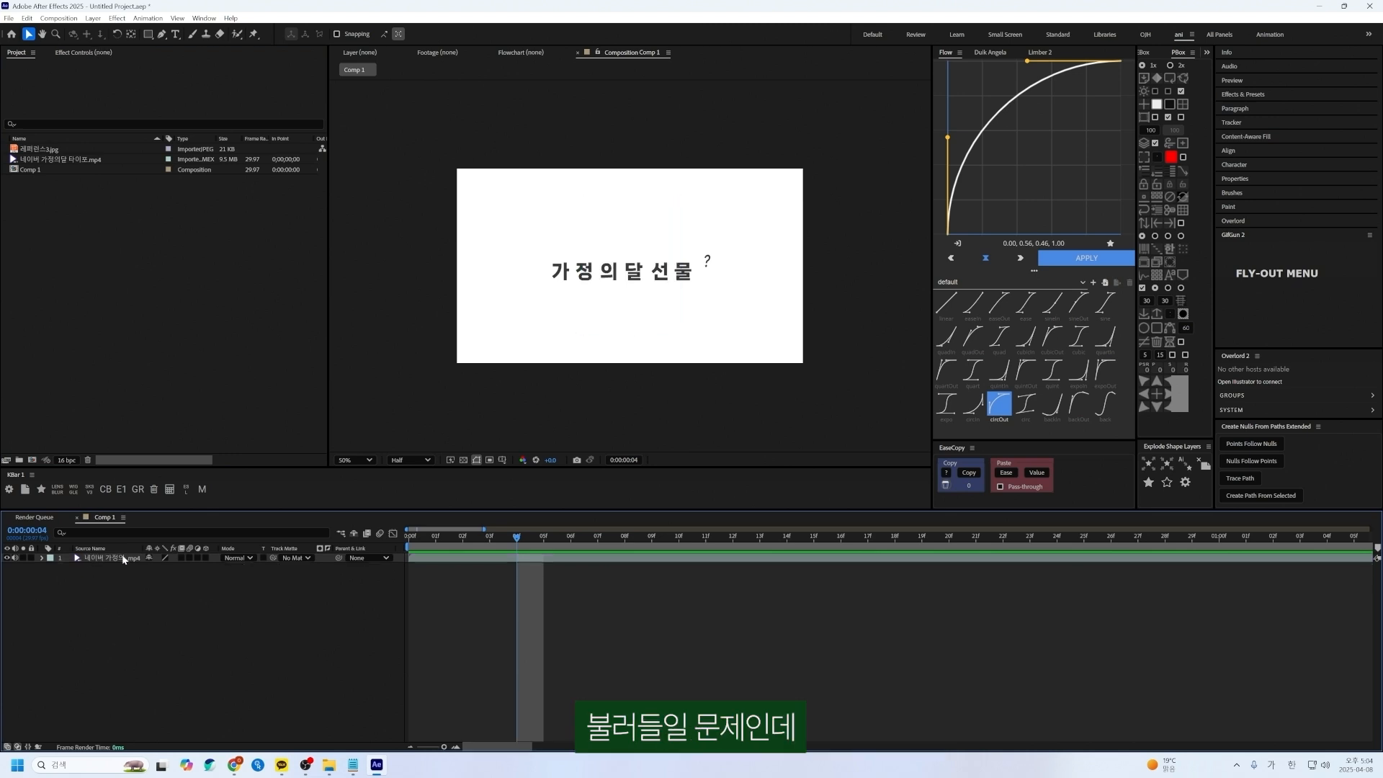
{"action": "left_click", "coordinate": [156, 559]}
Step: Set the Comp 1 work area to start at 0:00:05:06 and end just before 0:00:06:00
{"action": "left_click", "coordinate": [598, 537]}
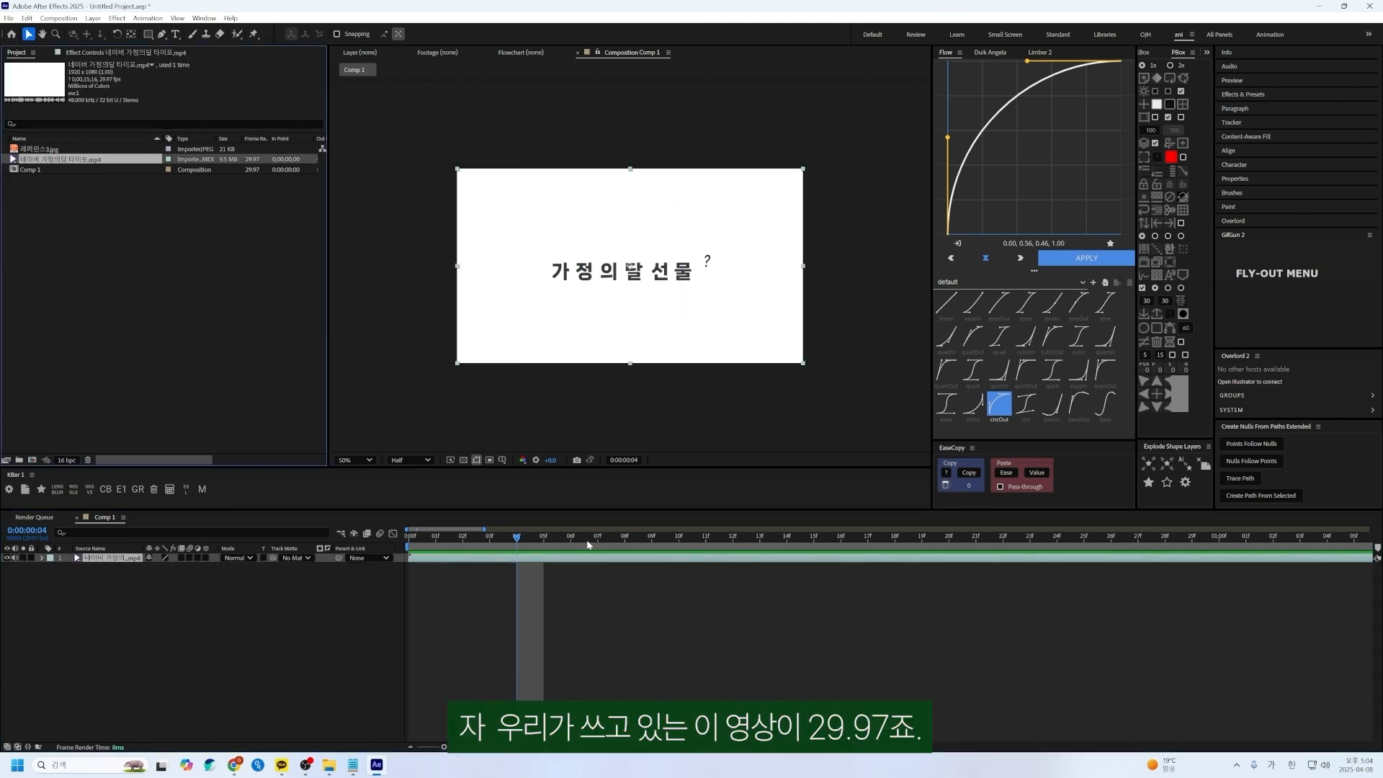
{"action": "left_click_drag", "start_coordinate": [605, 549], "coordinate": [537, 586]}
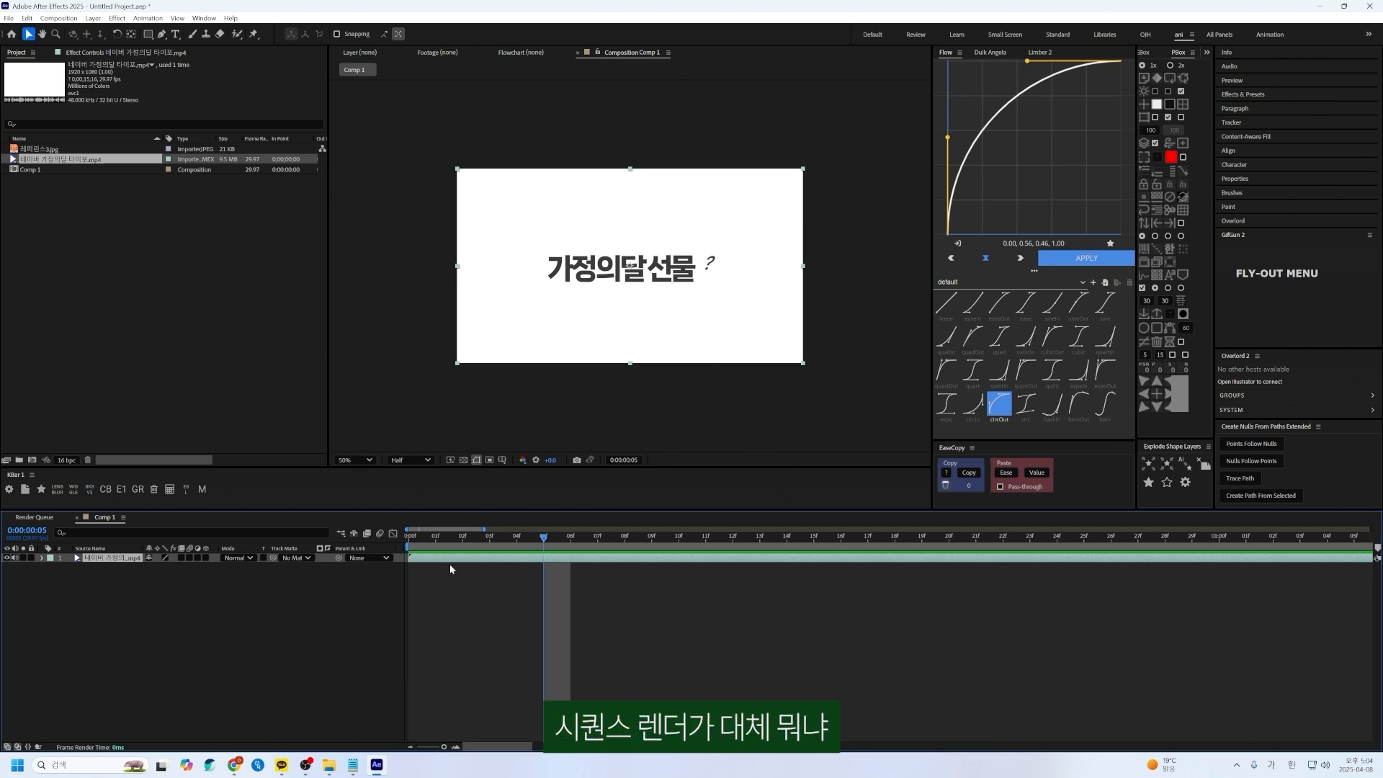
{"action": "left_click_drag", "start_coordinate": [484, 529], "coordinate": [1333, 584]}
{"action": "left_click_drag", "start_coordinate": [999, 539], "coordinate": [743, 575]}
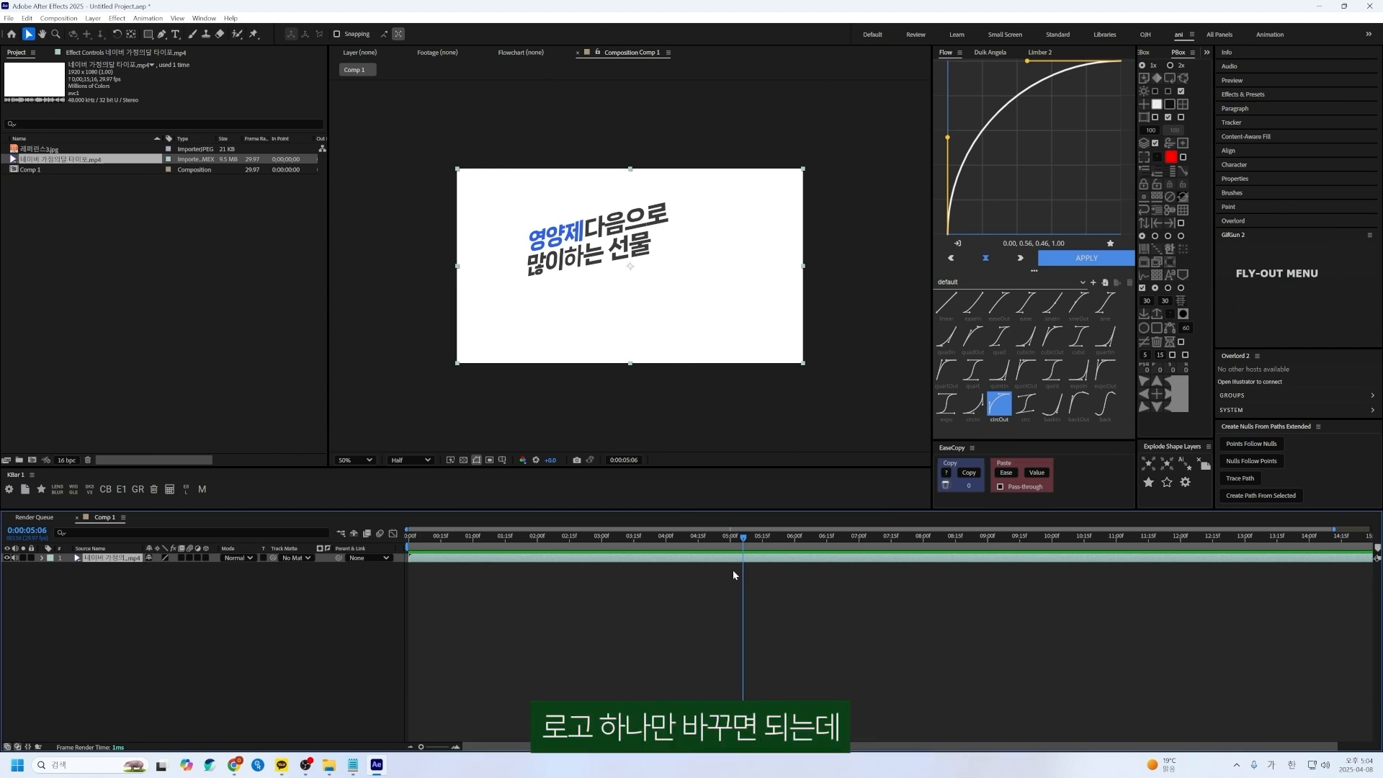
{"action": "key", "text": "b"}
{"action": "left_click", "coordinate": [766, 538]}
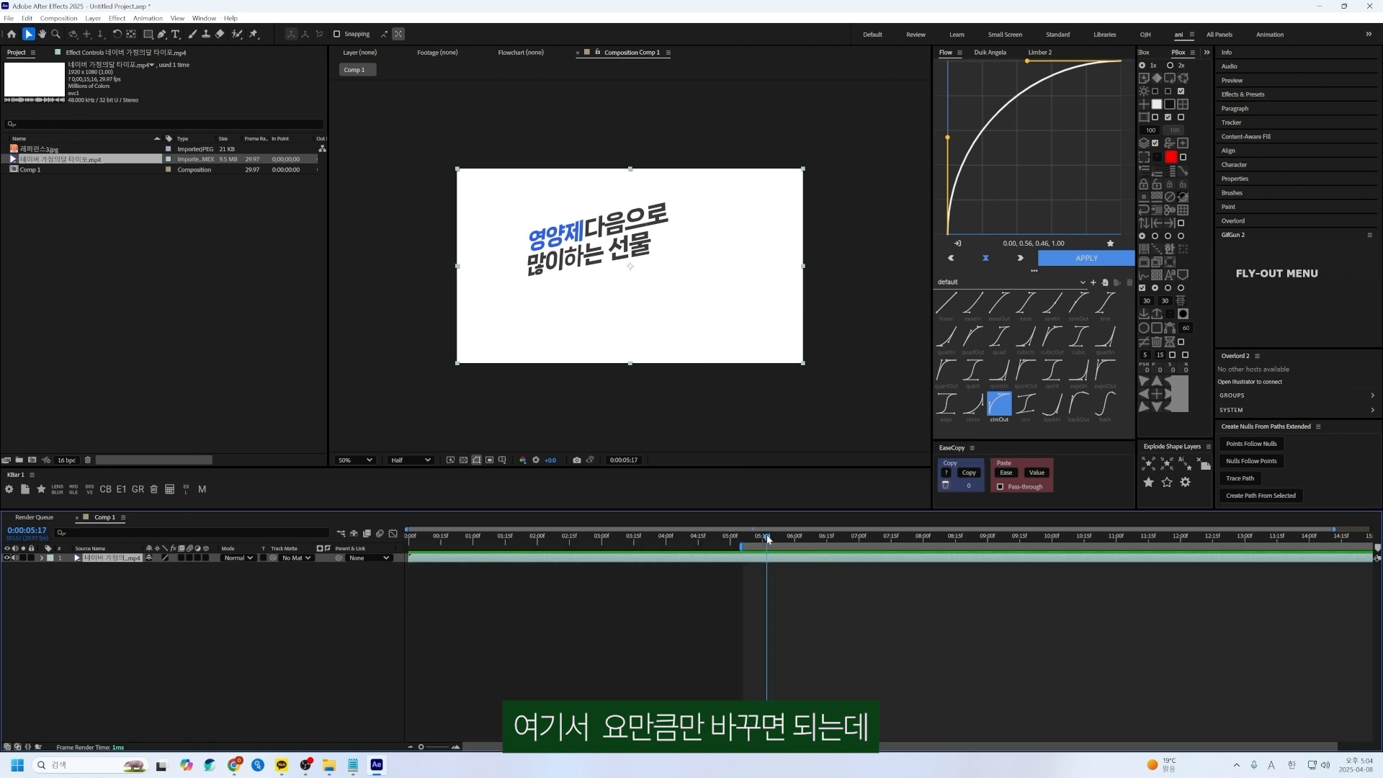
{"action": "key", "text": "n"}
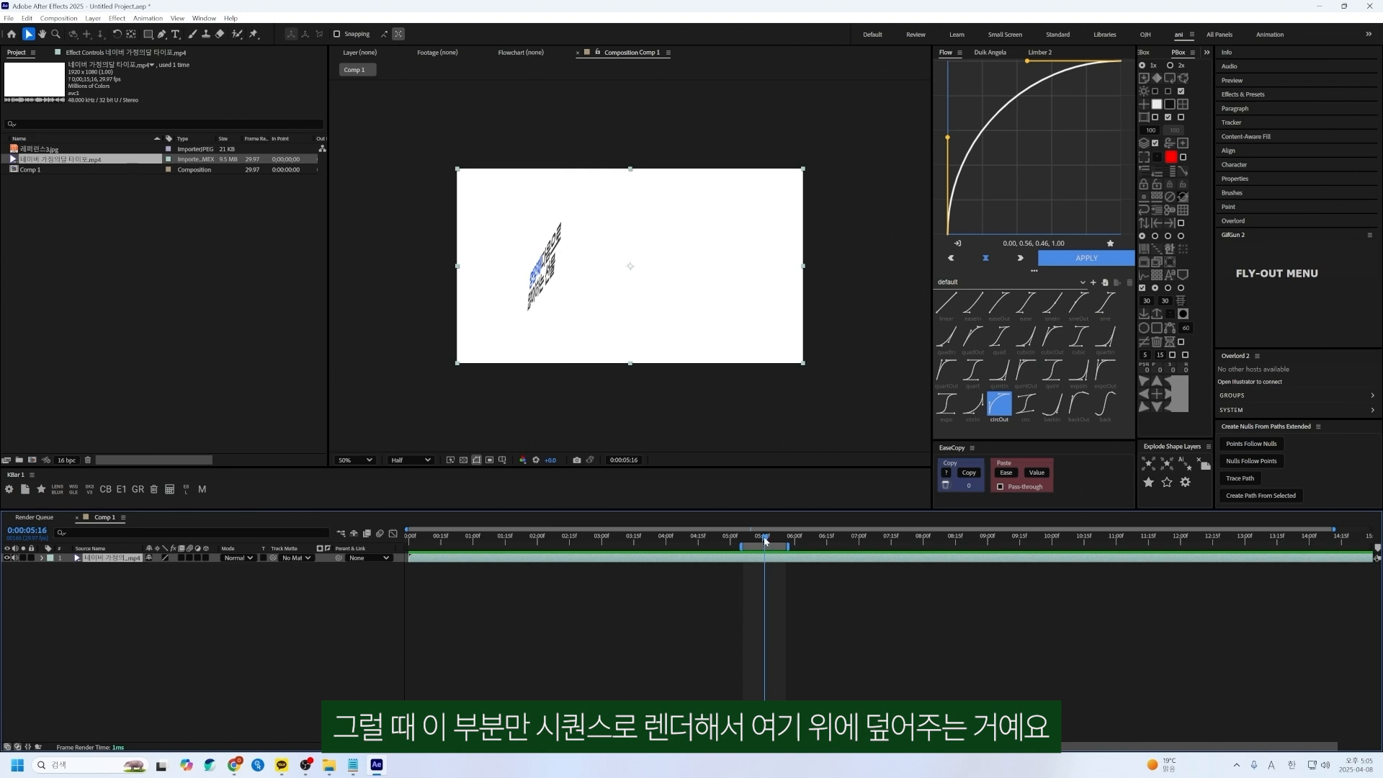
Step: Switch the time display to frame numbers and place the playhead at the work area's start, frame 00156
{"action": "left_click_drag", "start_coordinate": [764, 537], "coordinate": [770, 580]}
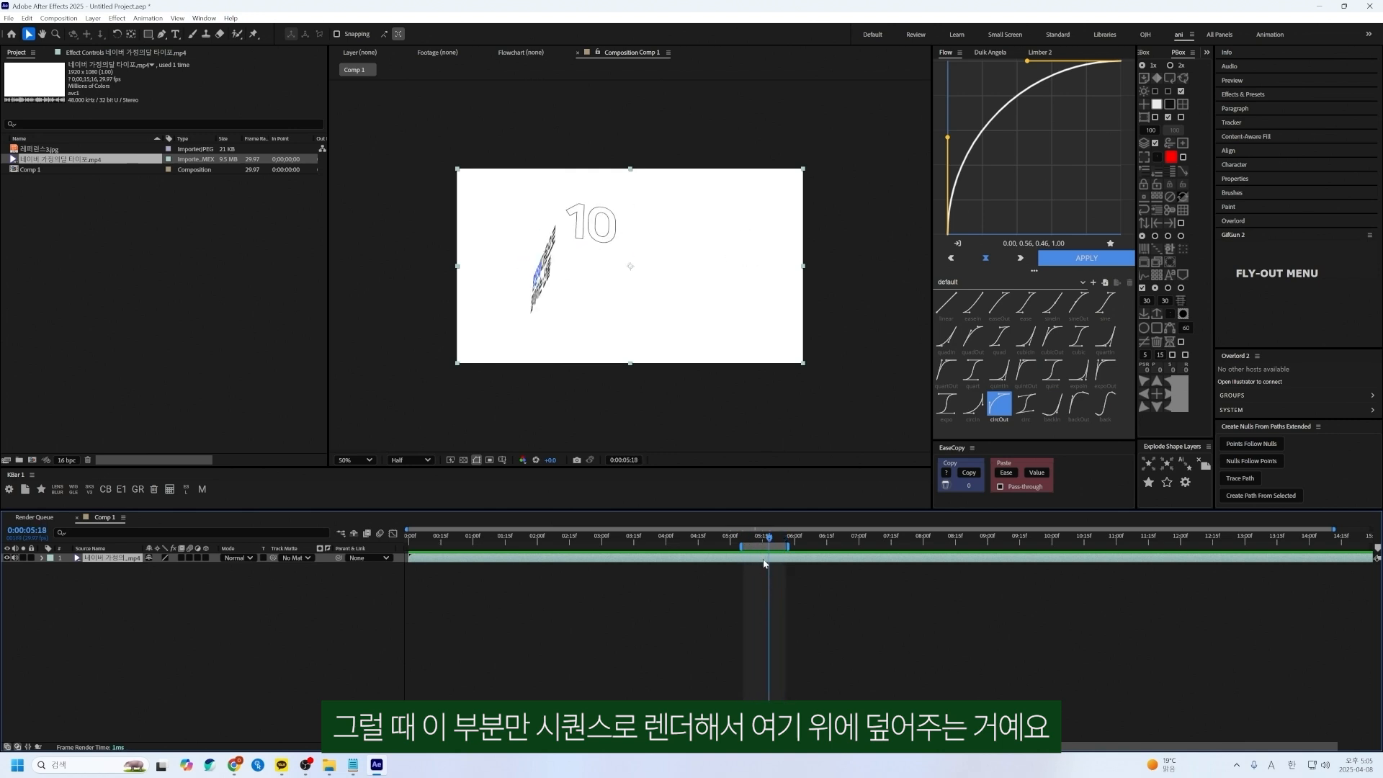
{"action": "left_click", "coordinate": [743, 538]}
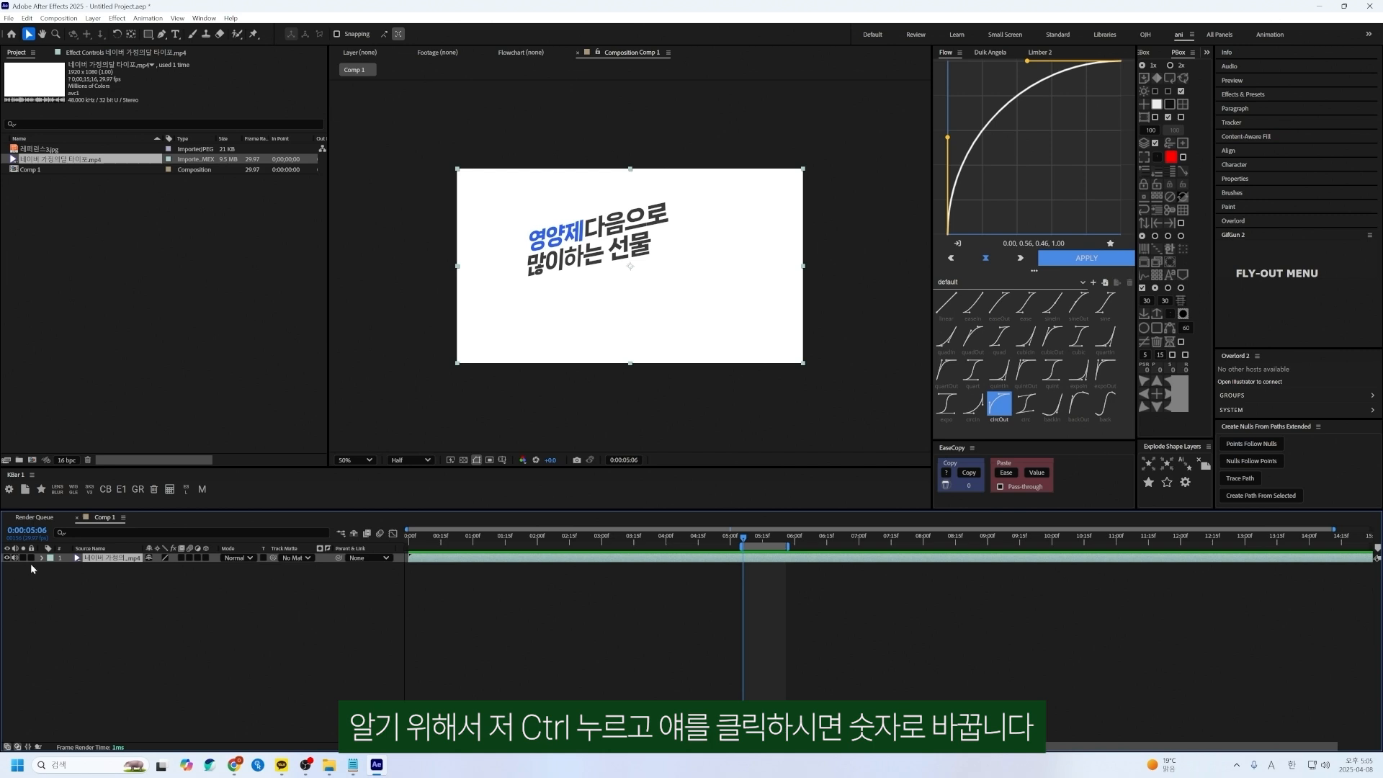
{"action": "left_click", "coordinate": [28, 533], "text": "ctrl"}
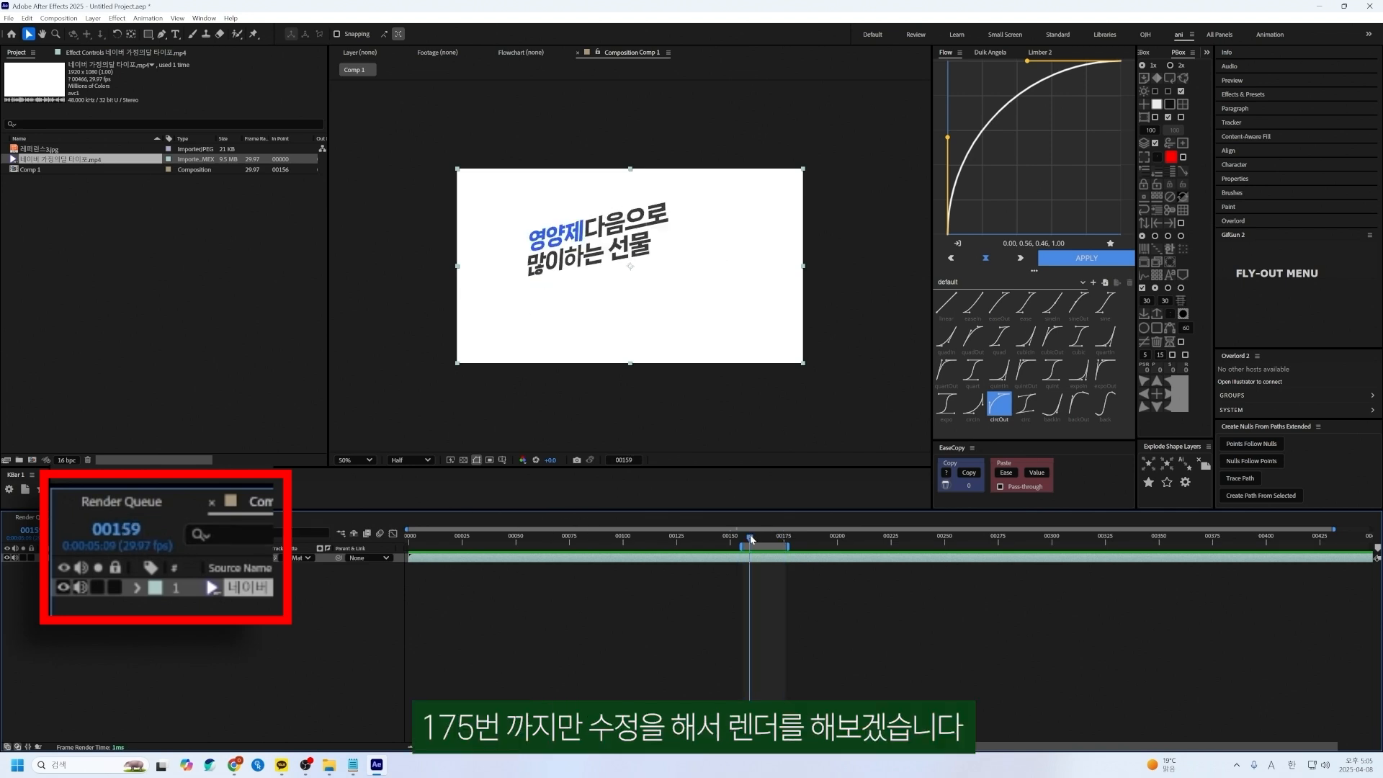
{"action": "left_click_drag", "start_coordinate": [749, 534], "coordinate": [744, 540]}
Step: Queue Comp 1 for rendering and set its output module format to PNG Sequence
{"action": "key", "text": "ctrl+m"}
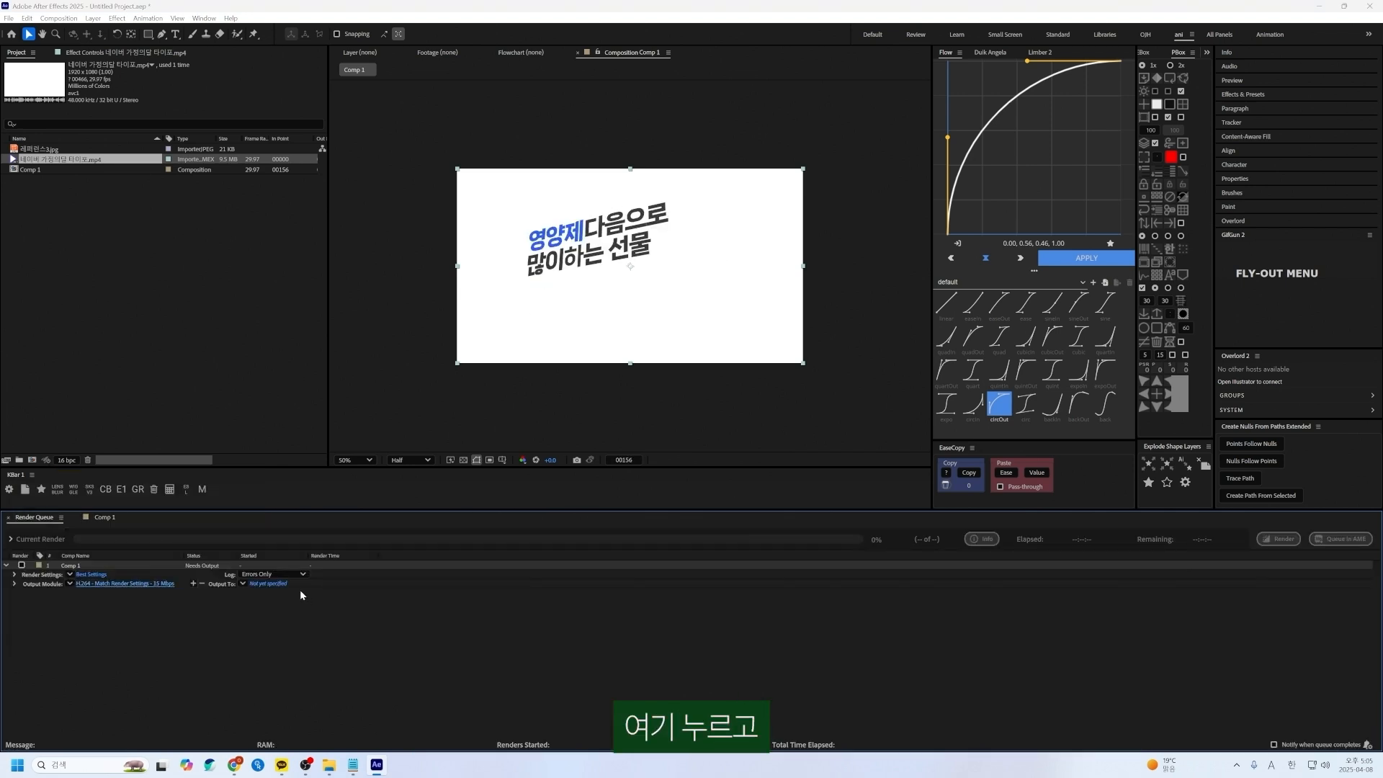
{"action": "left_click", "coordinate": [124, 584]}
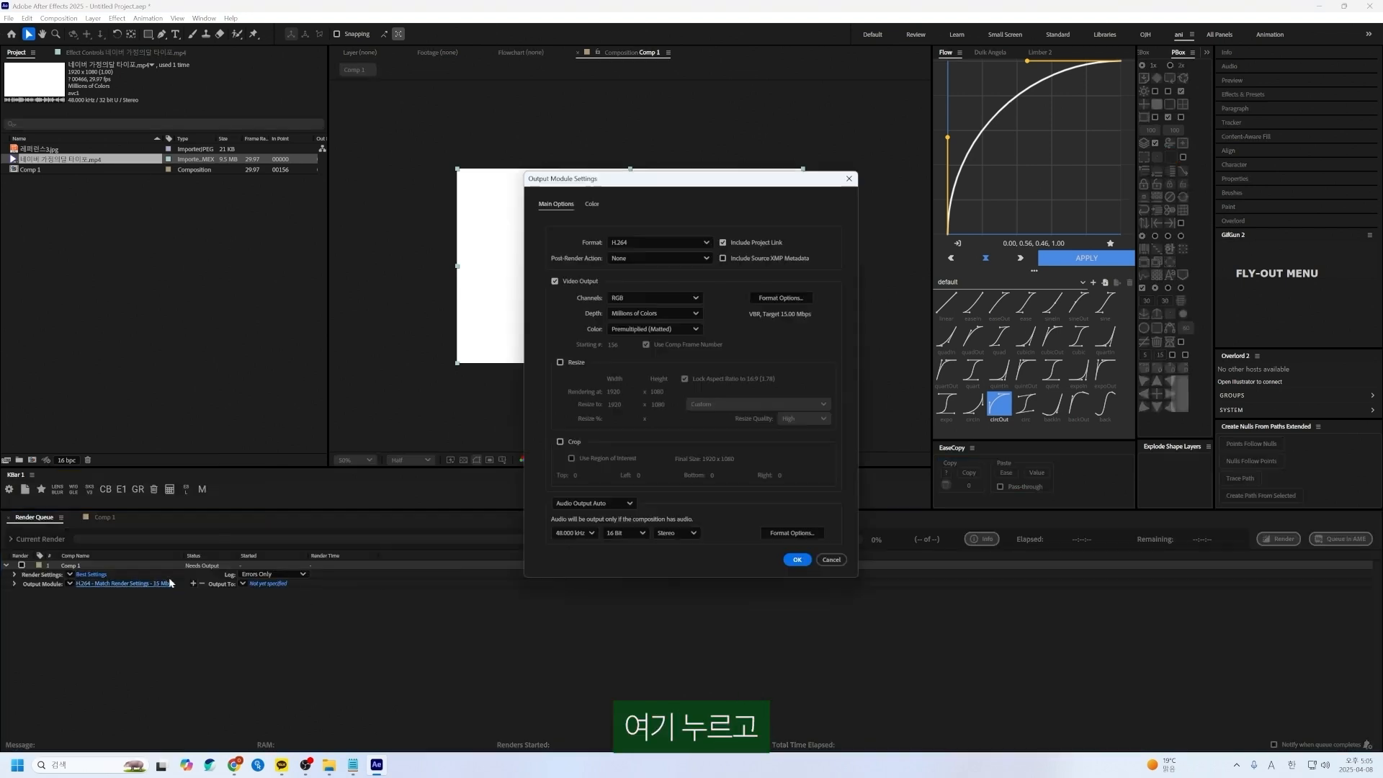
{"action": "left_click", "coordinate": [694, 241]}
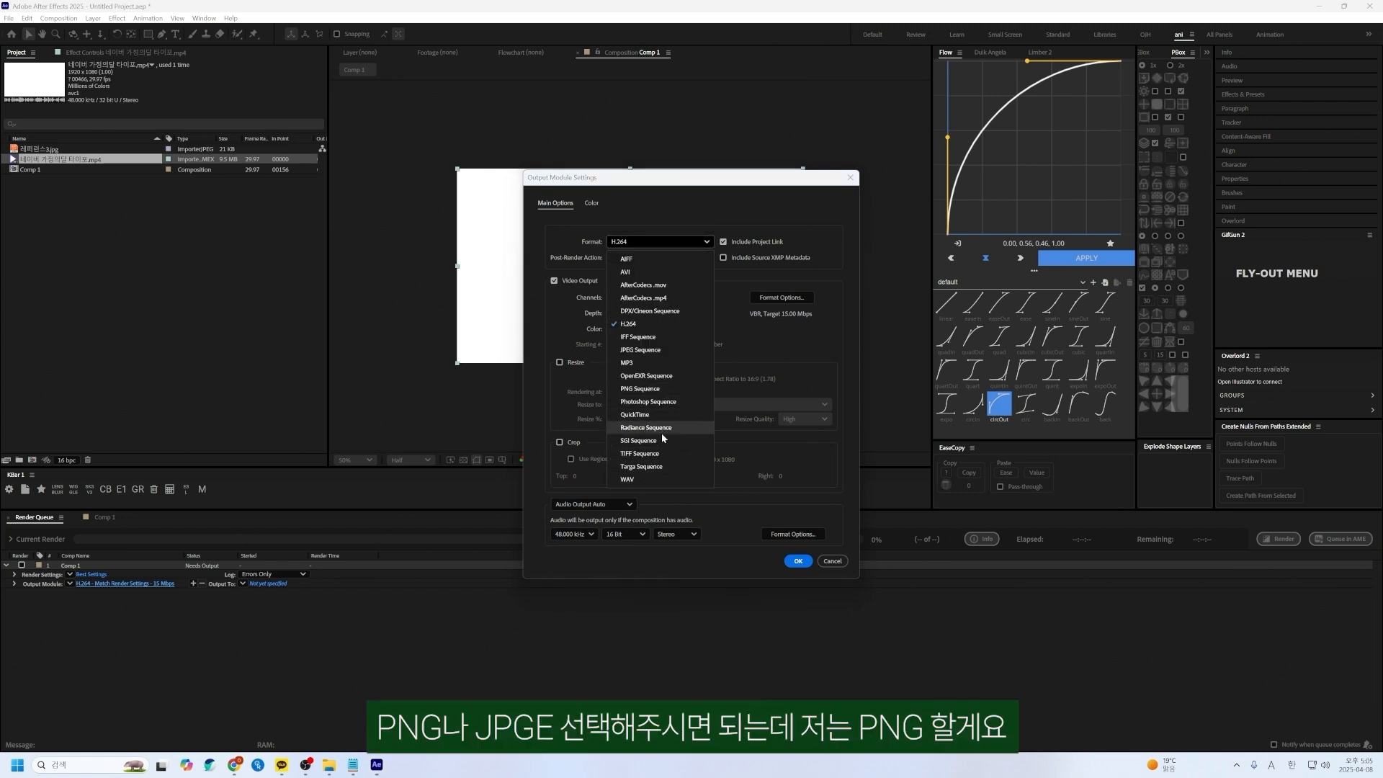
{"action": "left_click", "coordinate": [643, 389]}
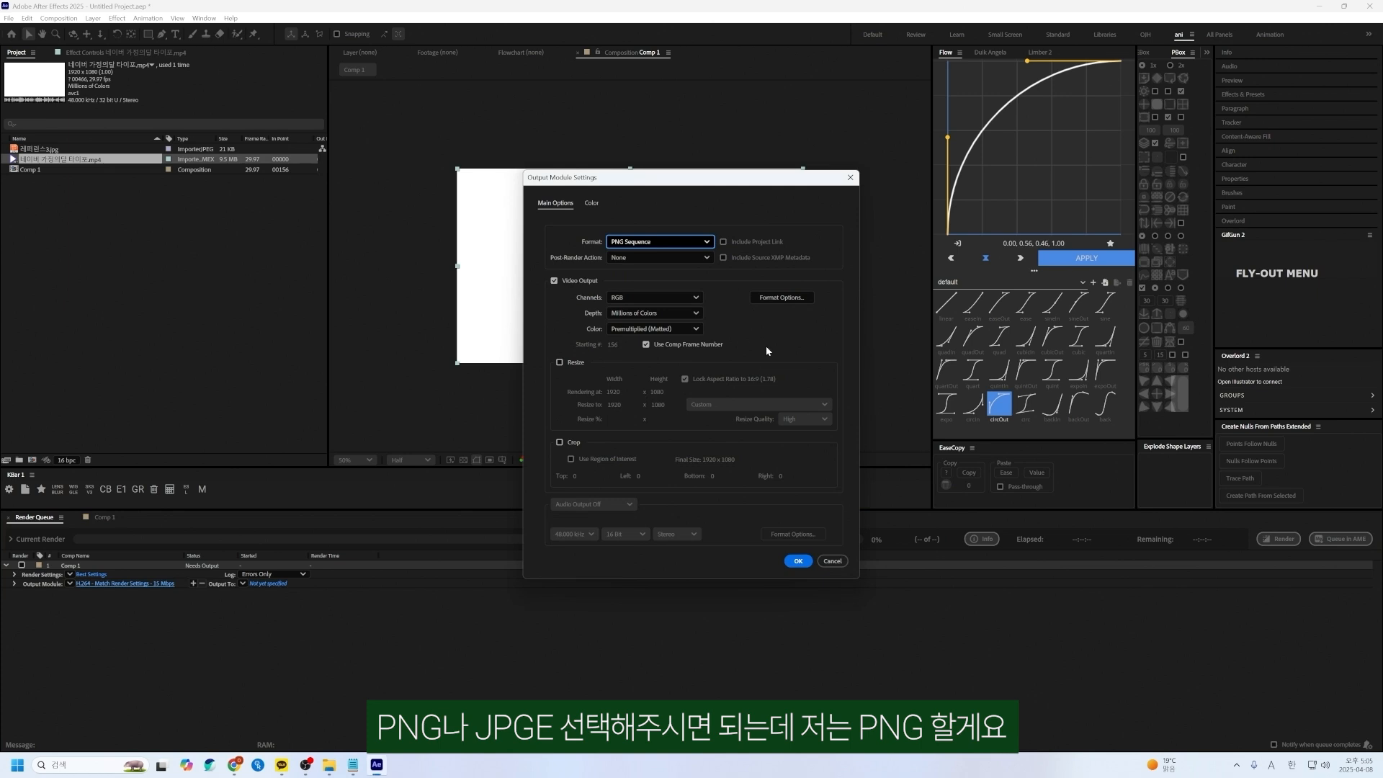
{"action": "left_click", "coordinate": [799, 564]}
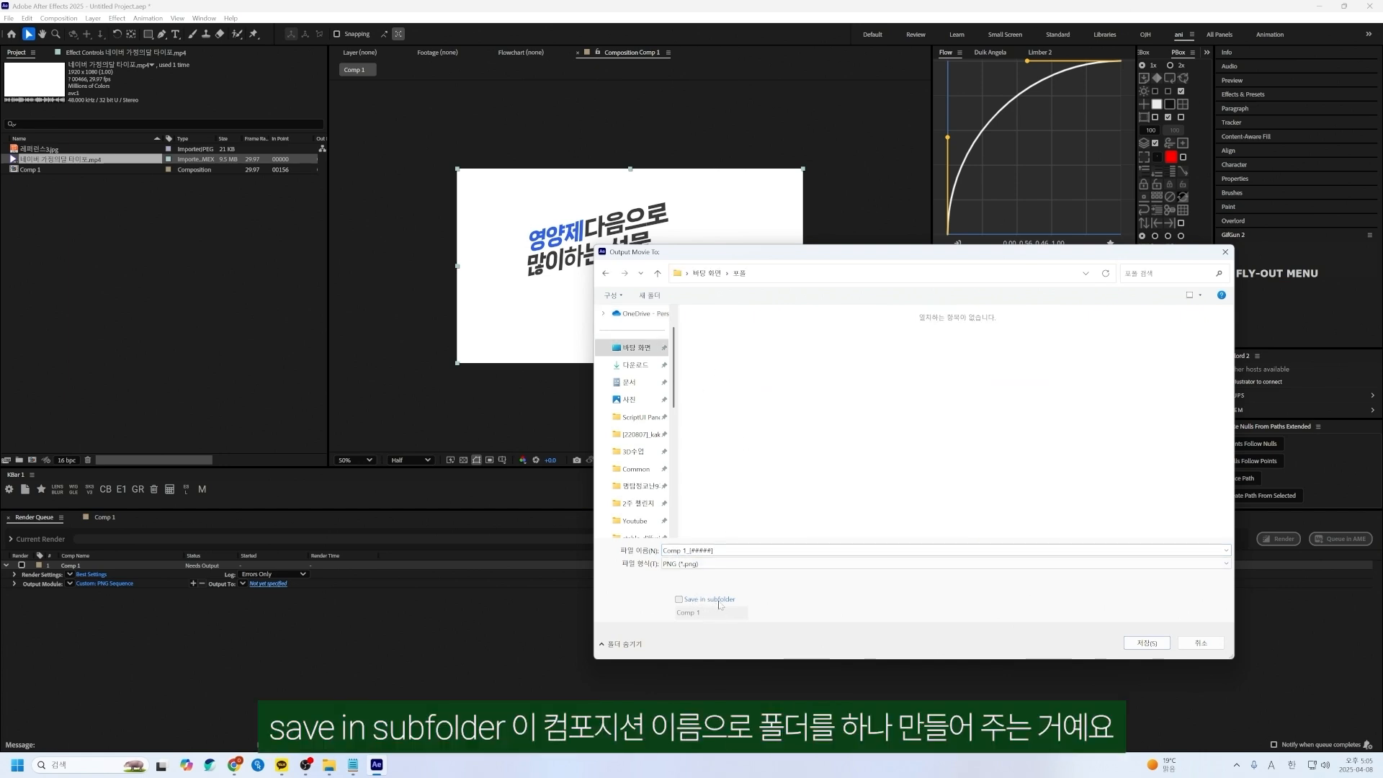
Step: Save the PNG output into a subfolder named Comp 1 and render the queued work area
{"action": "left_click", "coordinate": [679, 599]}
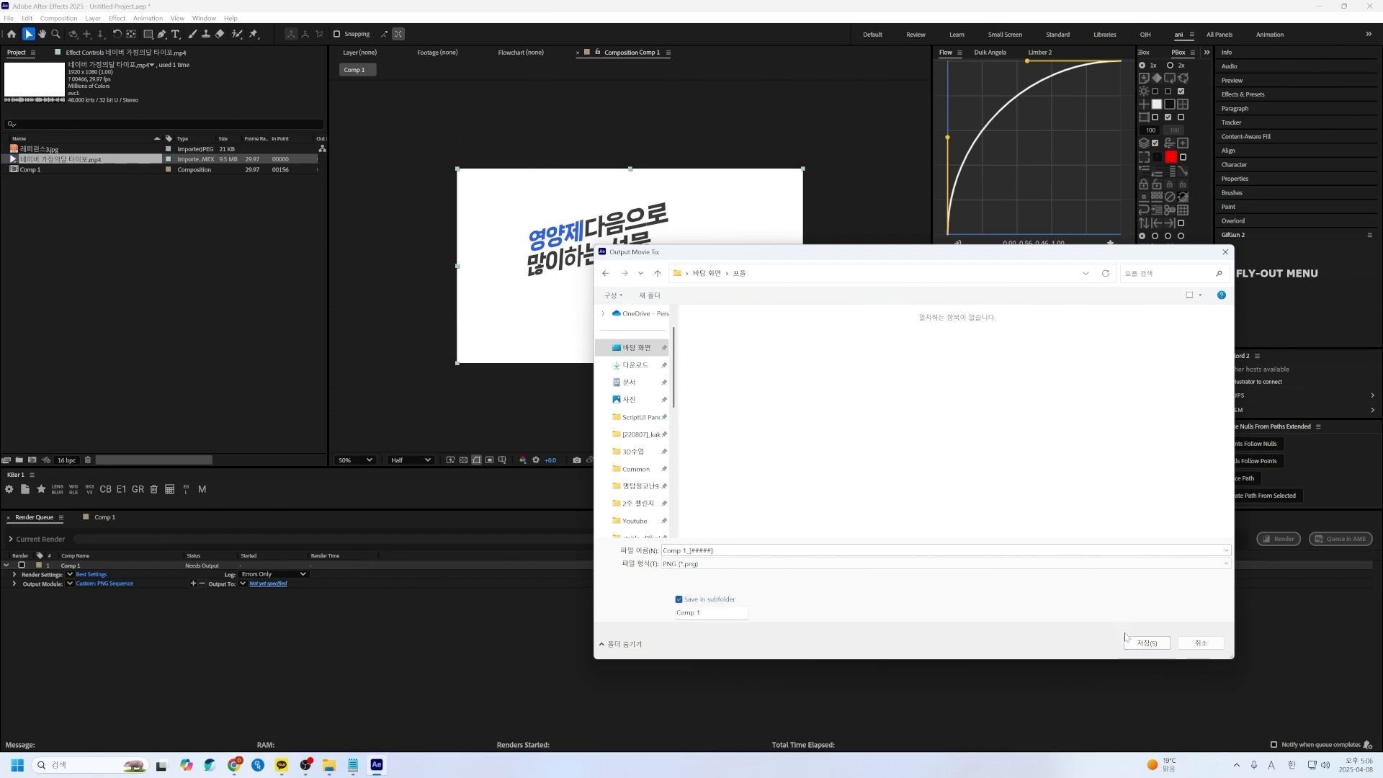
{"action": "left_click", "coordinate": [1146, 643]}
{"action": "left_click", "coordinate": [1279, 540]}
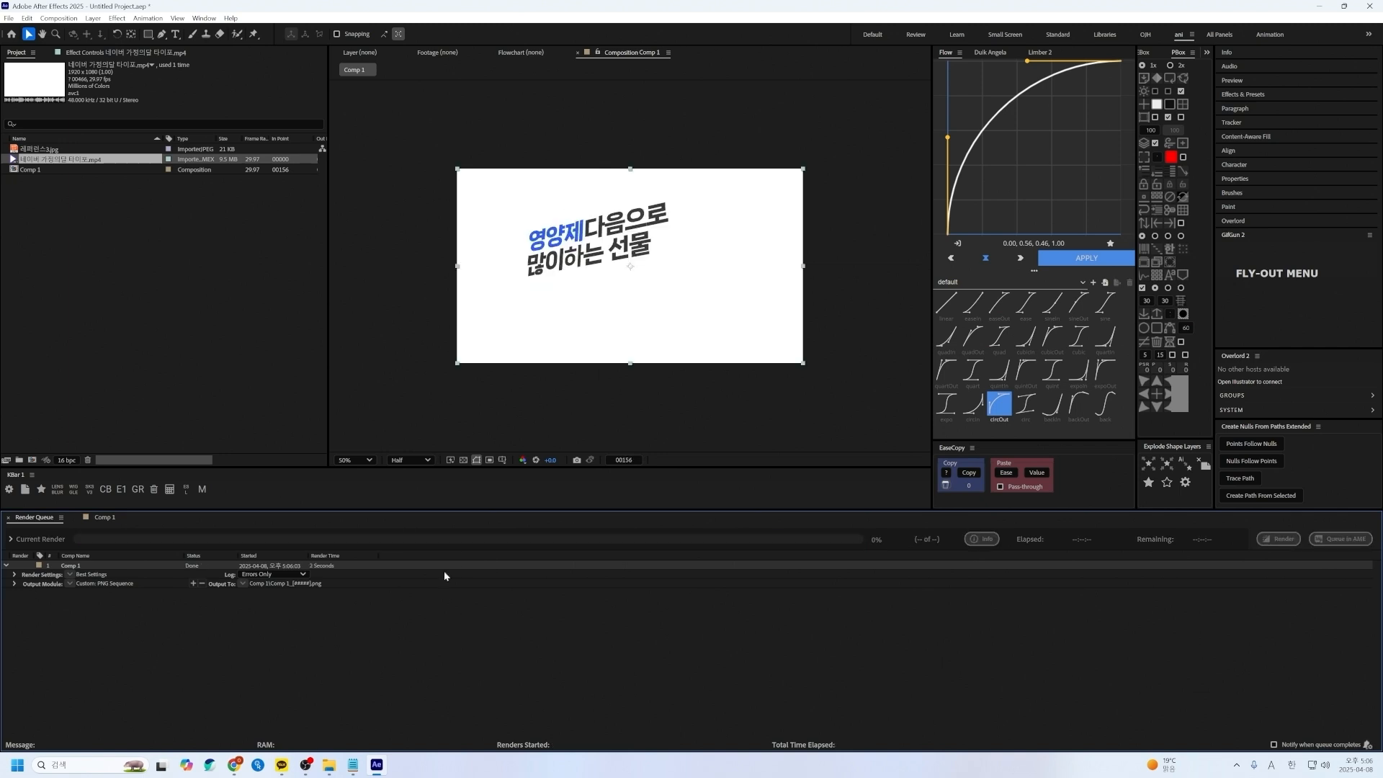
Step: Import the rendered frames starting at Comp 1_00156 as a PNG Sequence and place it above the video in Comp 1 from frame 00156
{"action": "left_click", "coordinate": [104, 518]}
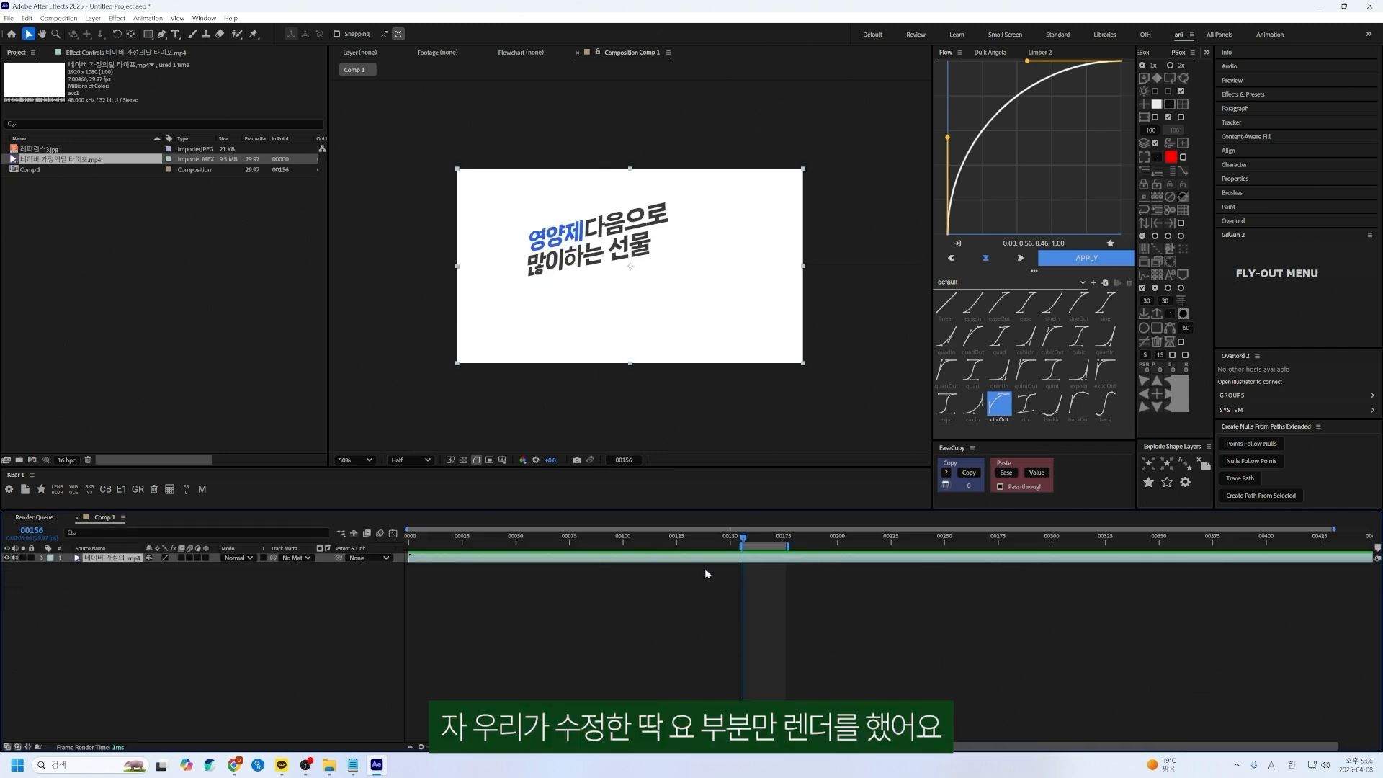
{"action": "left_click", "coordinate": [82, 221]}
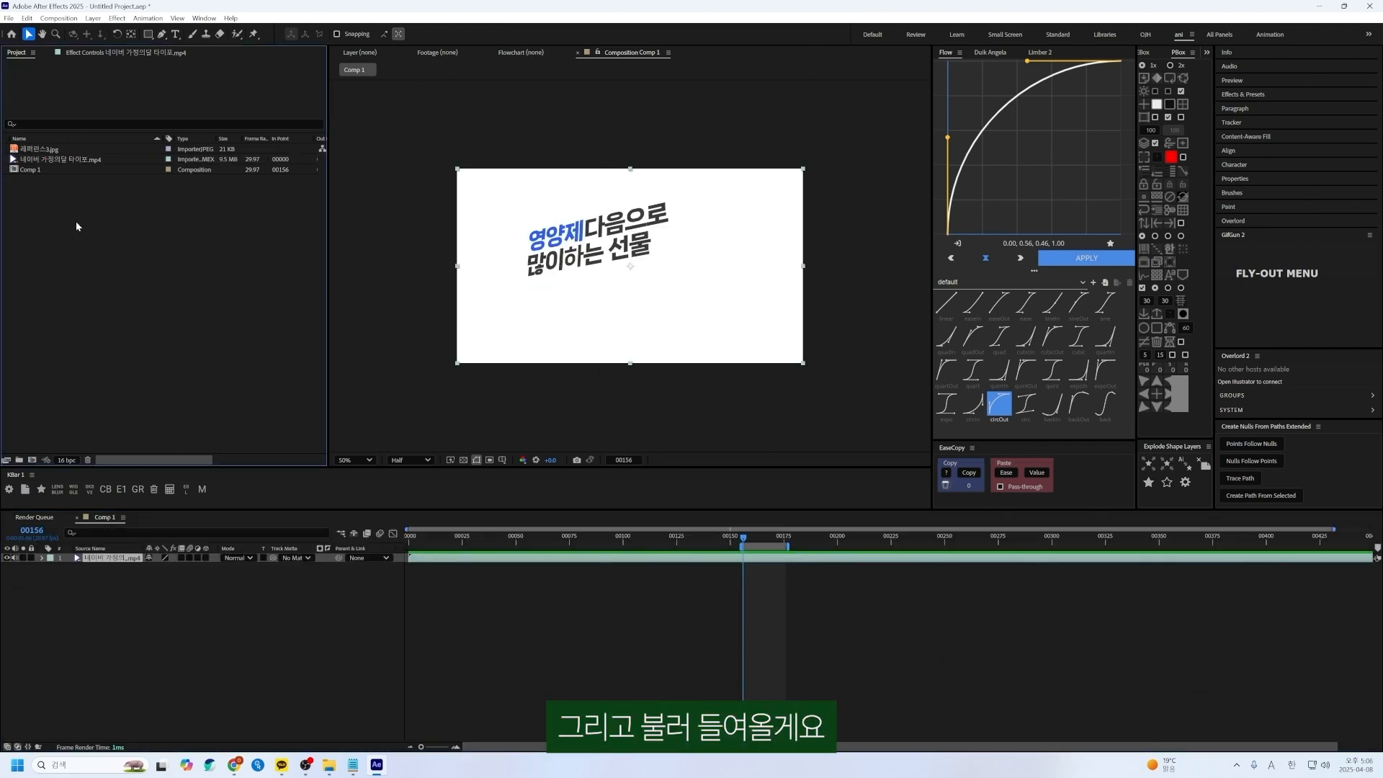
{"action": "double_click", "coordinate": [66, 213]}
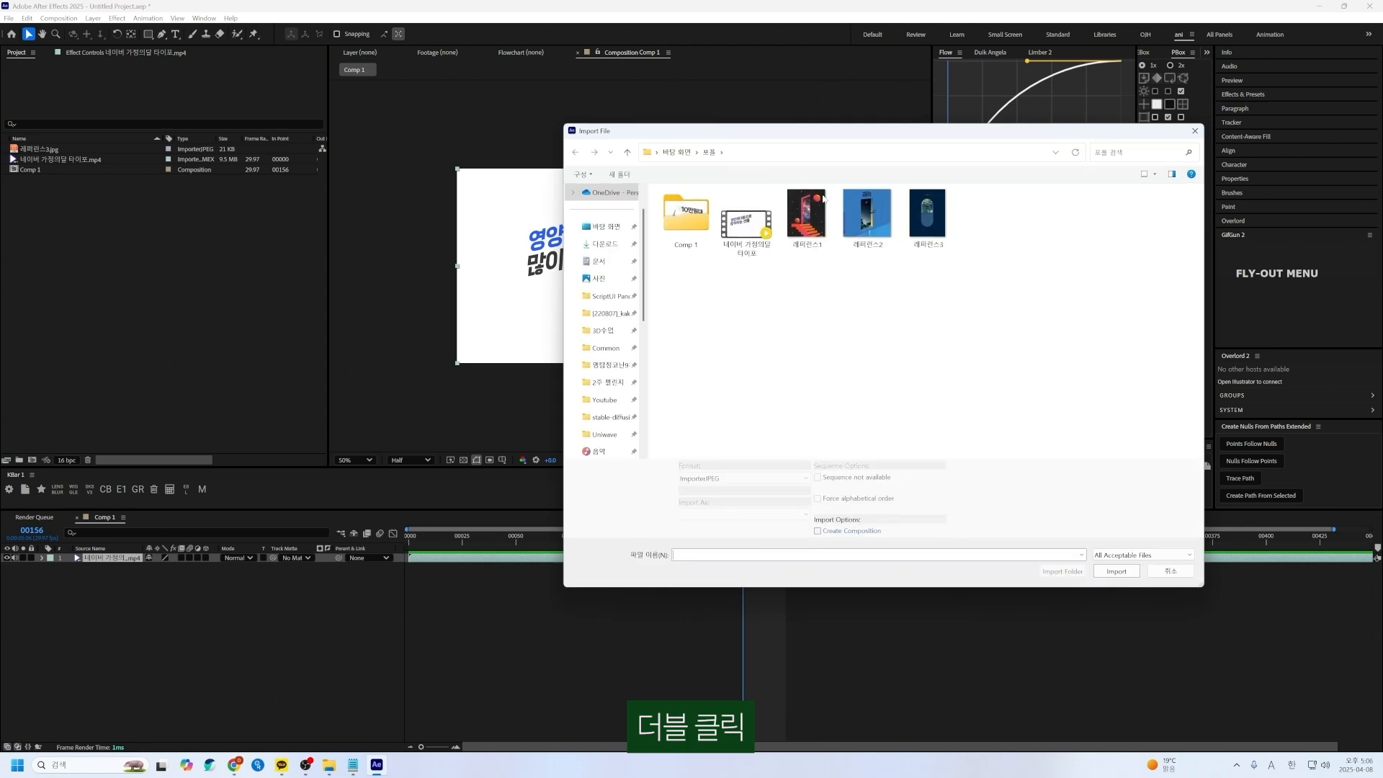
{"action": "left_click", "coordinate": [676, 225]}
{"action": "double_click", "coordinate": [676, 225]}
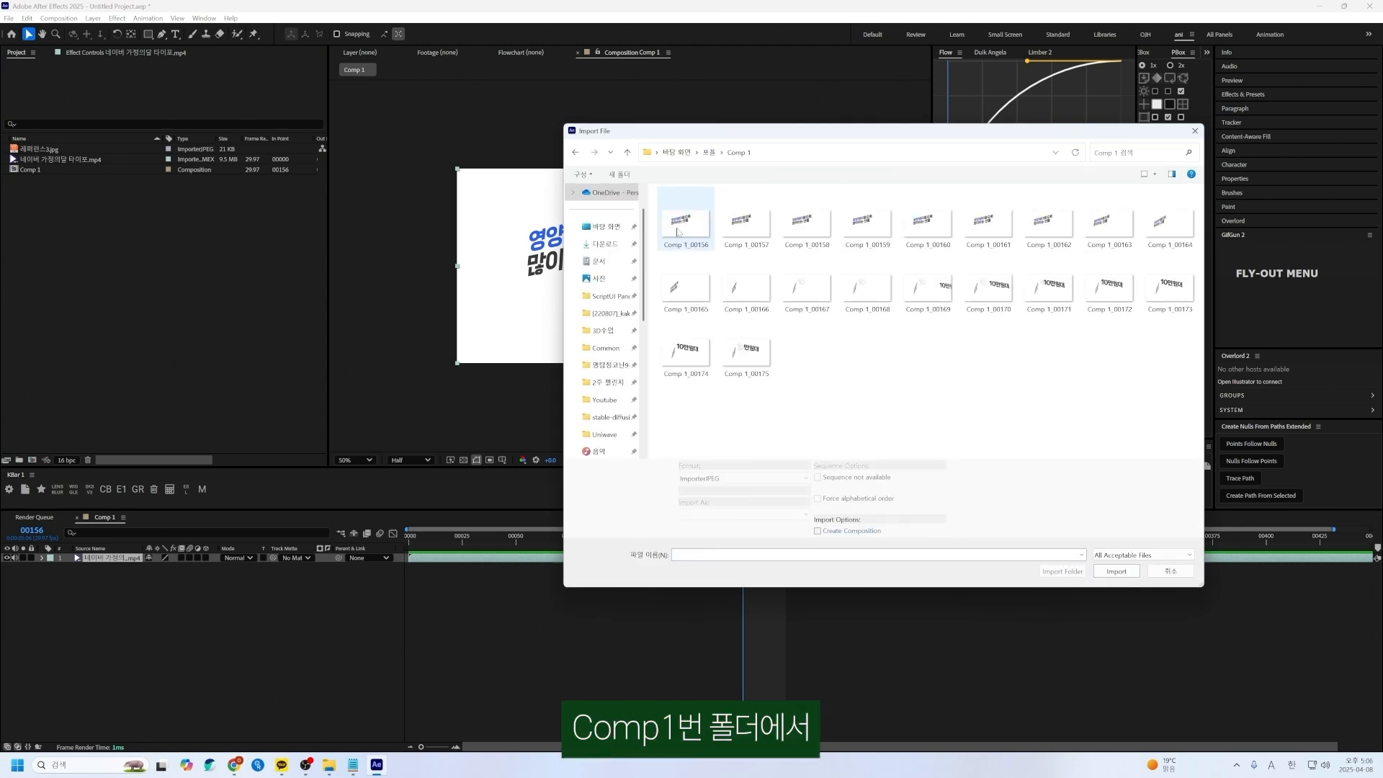
{"action": "left_click", "coordinate": [699, 245]}
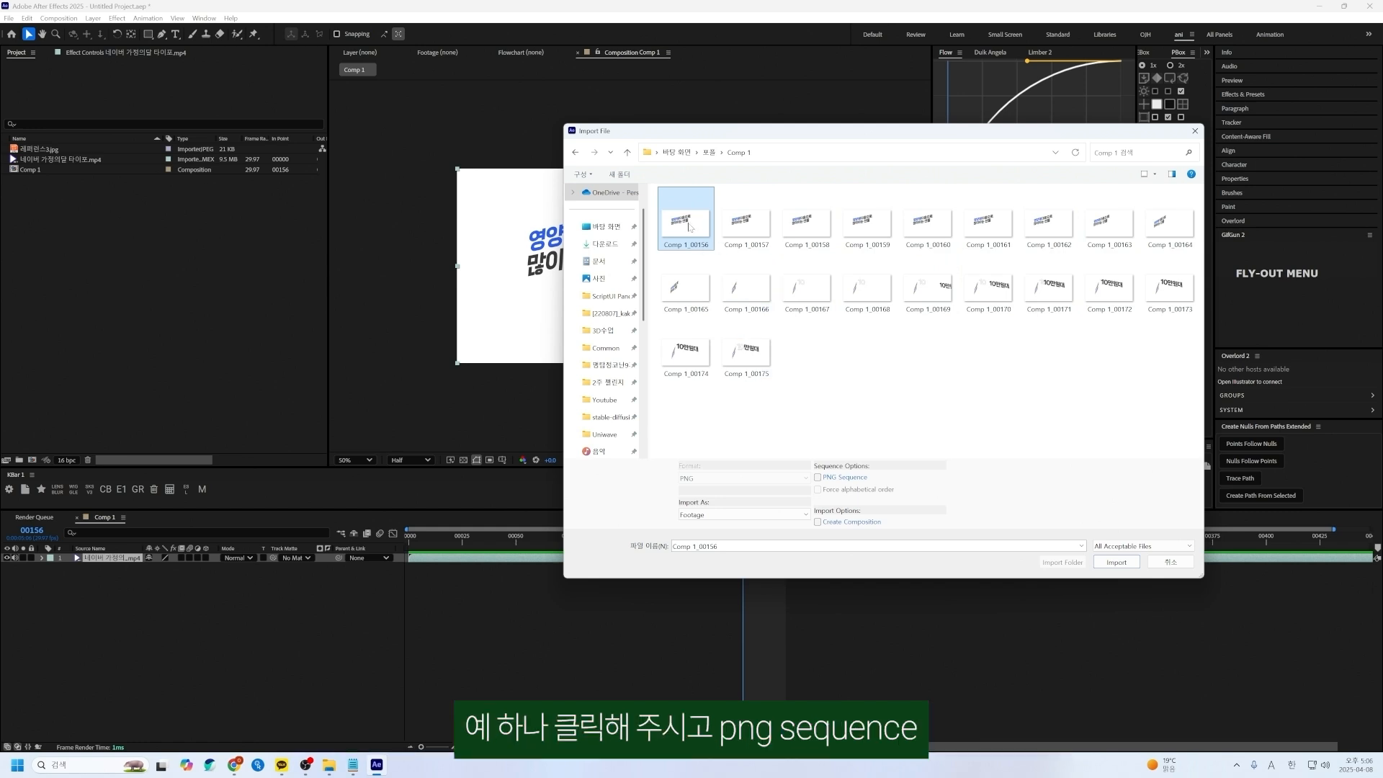
{"action": "left_click", "coordinate": [818, 479]}
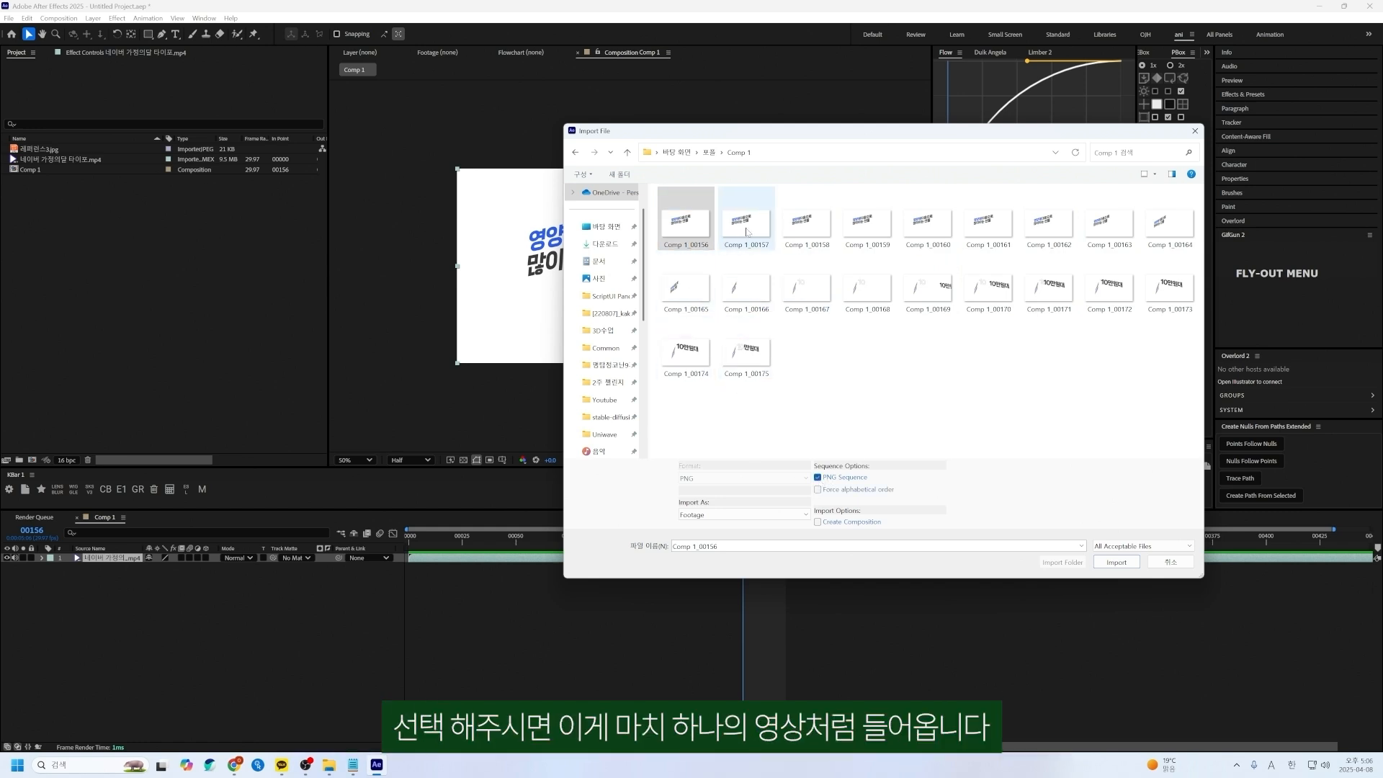
{"action": "left_click", "coordinate": [1116, 562]}
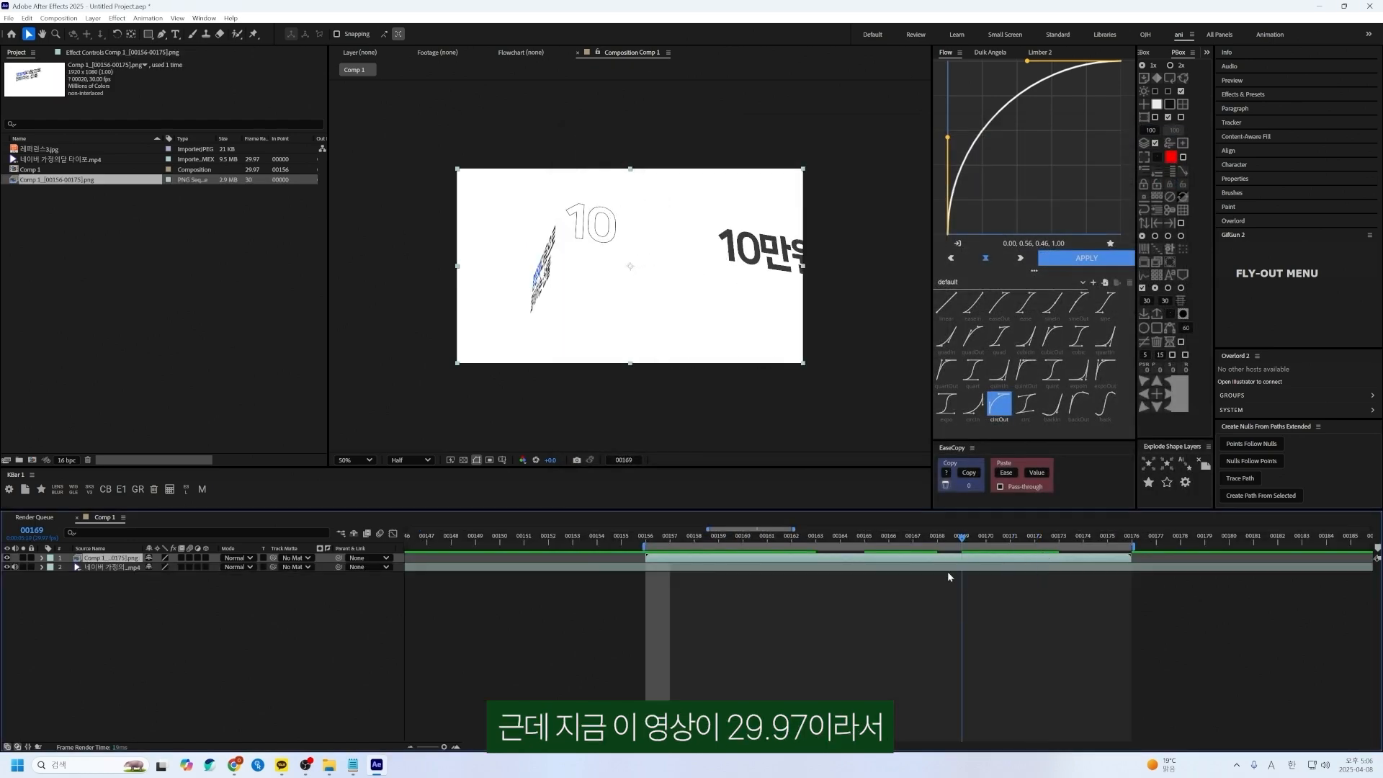
{"action": "left_click_drag", "start_coordinate": [948, 572], "coordinate": [836, 592]}
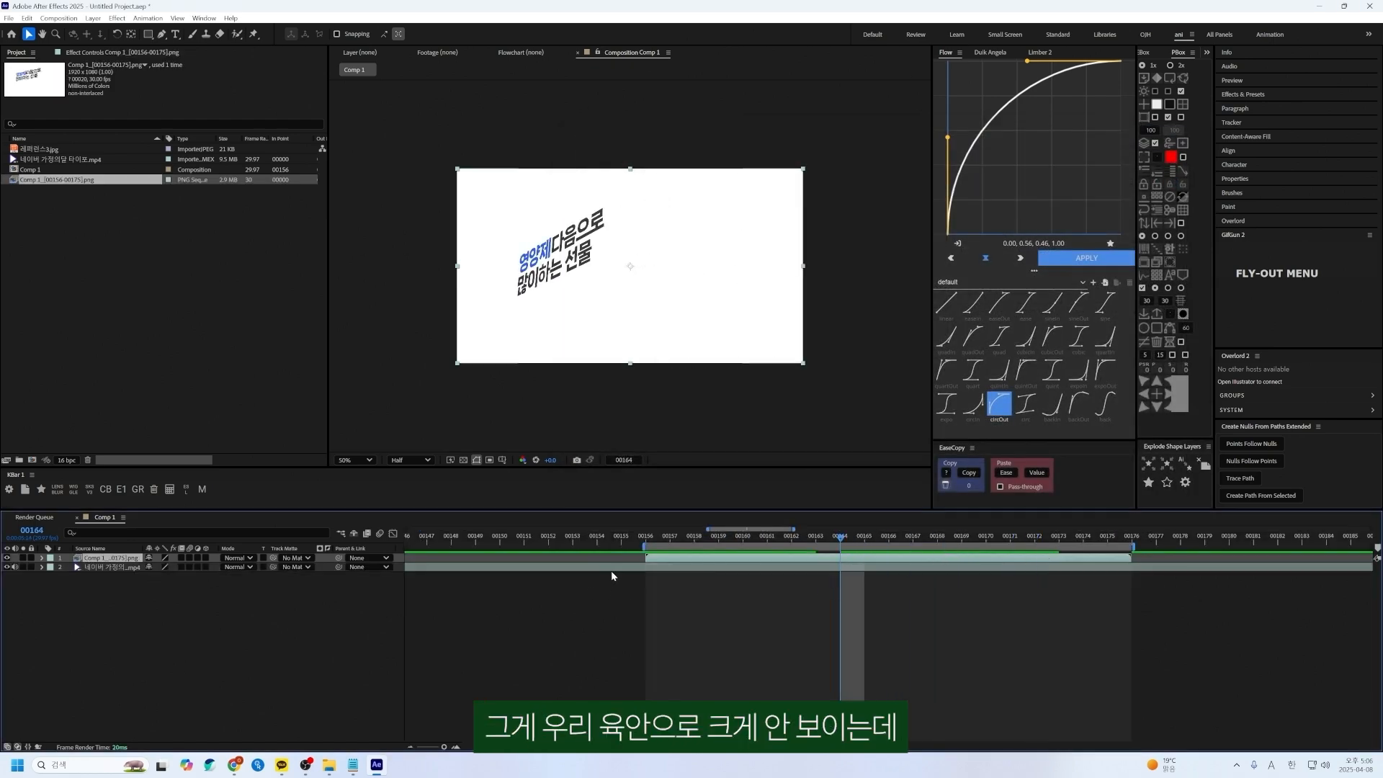
Step: Import final really final.mp4 and delete the composition made from it, keeping the footage in the project
{"action": "double_click", "coordinate": [231, 316]}
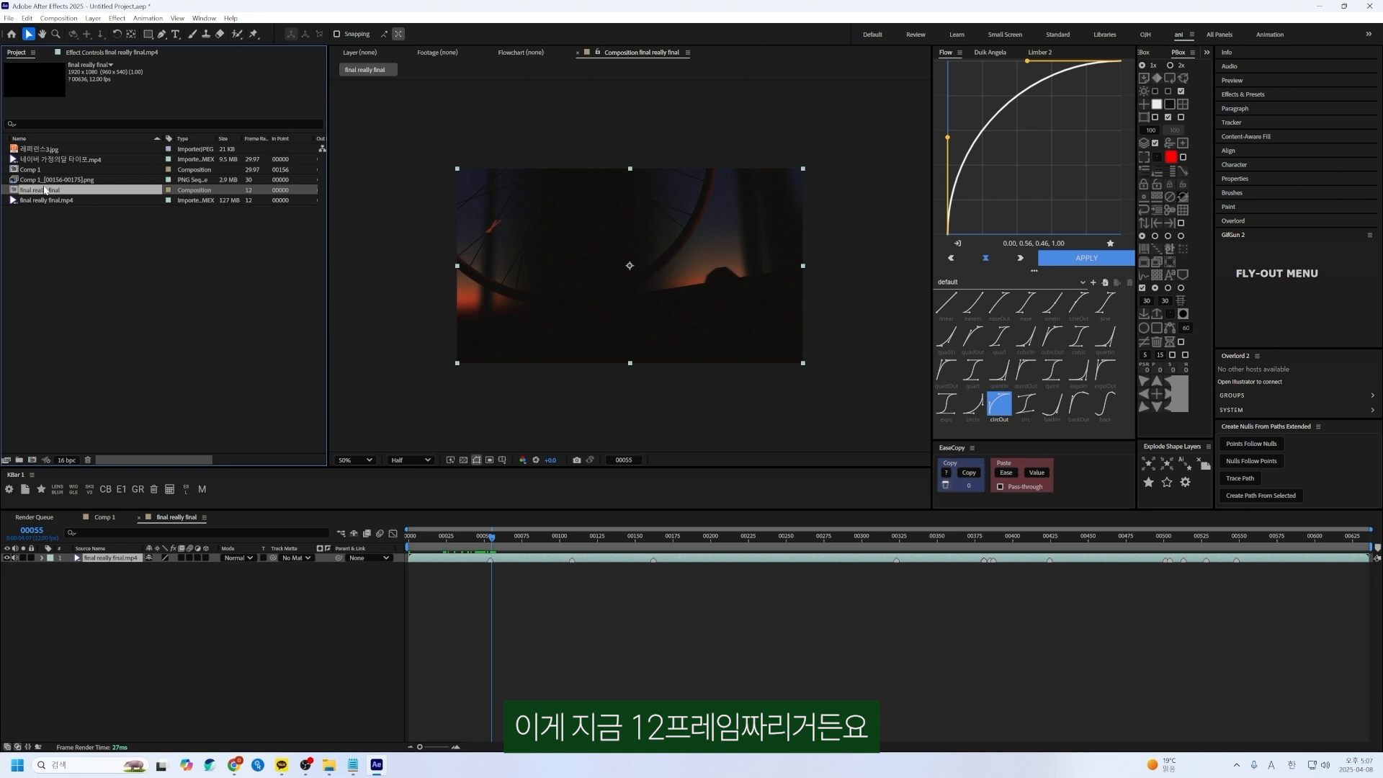
{"action": "key", "text": "Delete"}
{"action": "key", "text": "Return"}
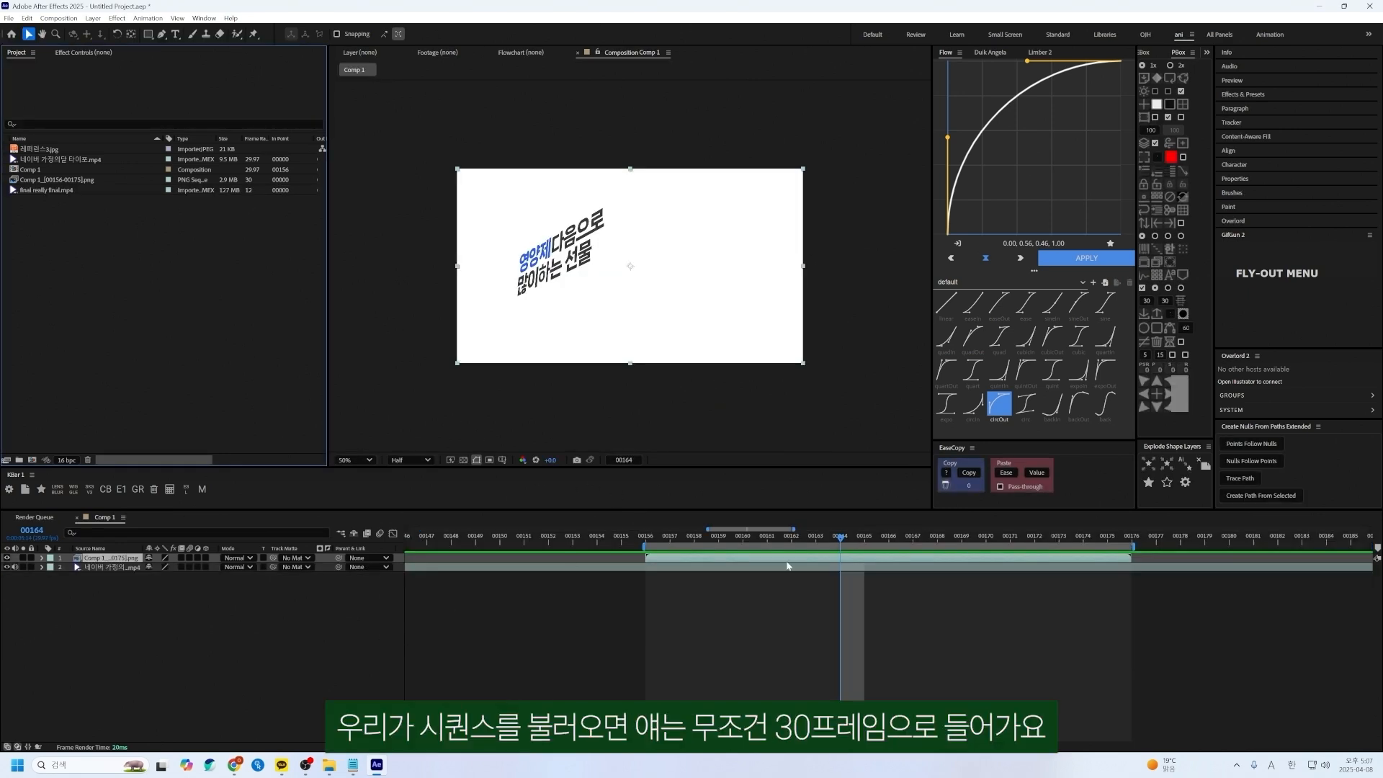
Step: Interpret the imported Comp 1 PNG sequence footage at an assumed frame rate of 29.97 frames per second
{"action": "left_click", "coordinate": [925, 560]}
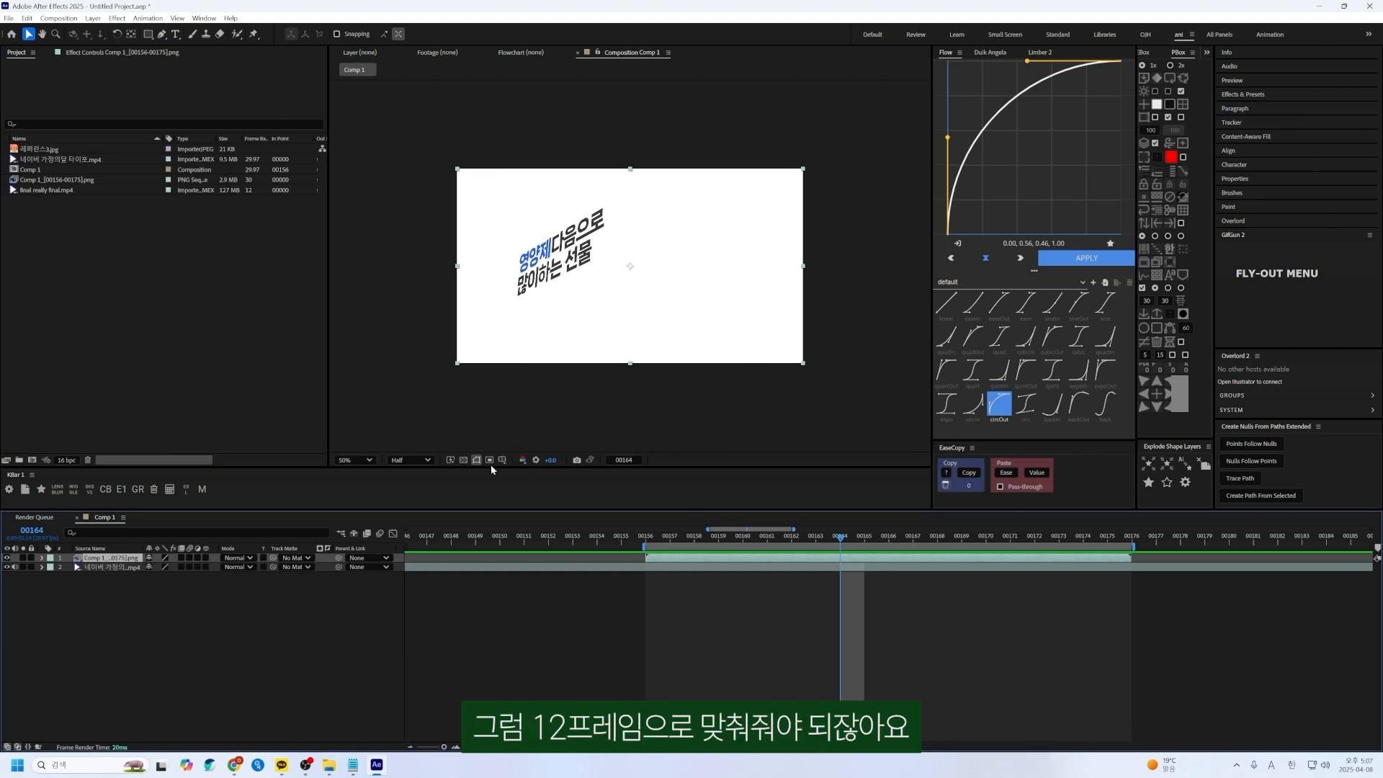
{"action": "left_click", "coordinate": [71, 252]}
{"action": "left_click", "coordinate": [70, 181]}
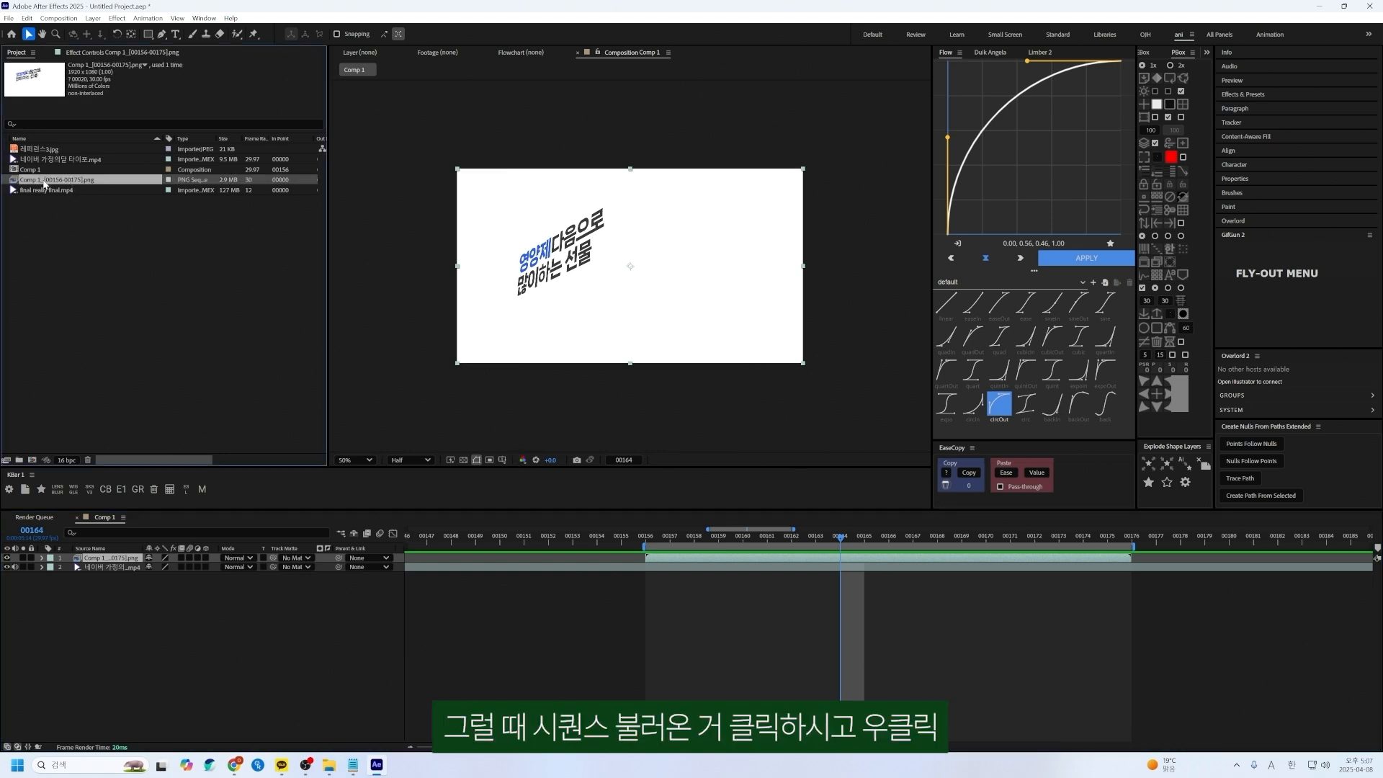
{"action": "right_click", "coordinate": [31, 185]}
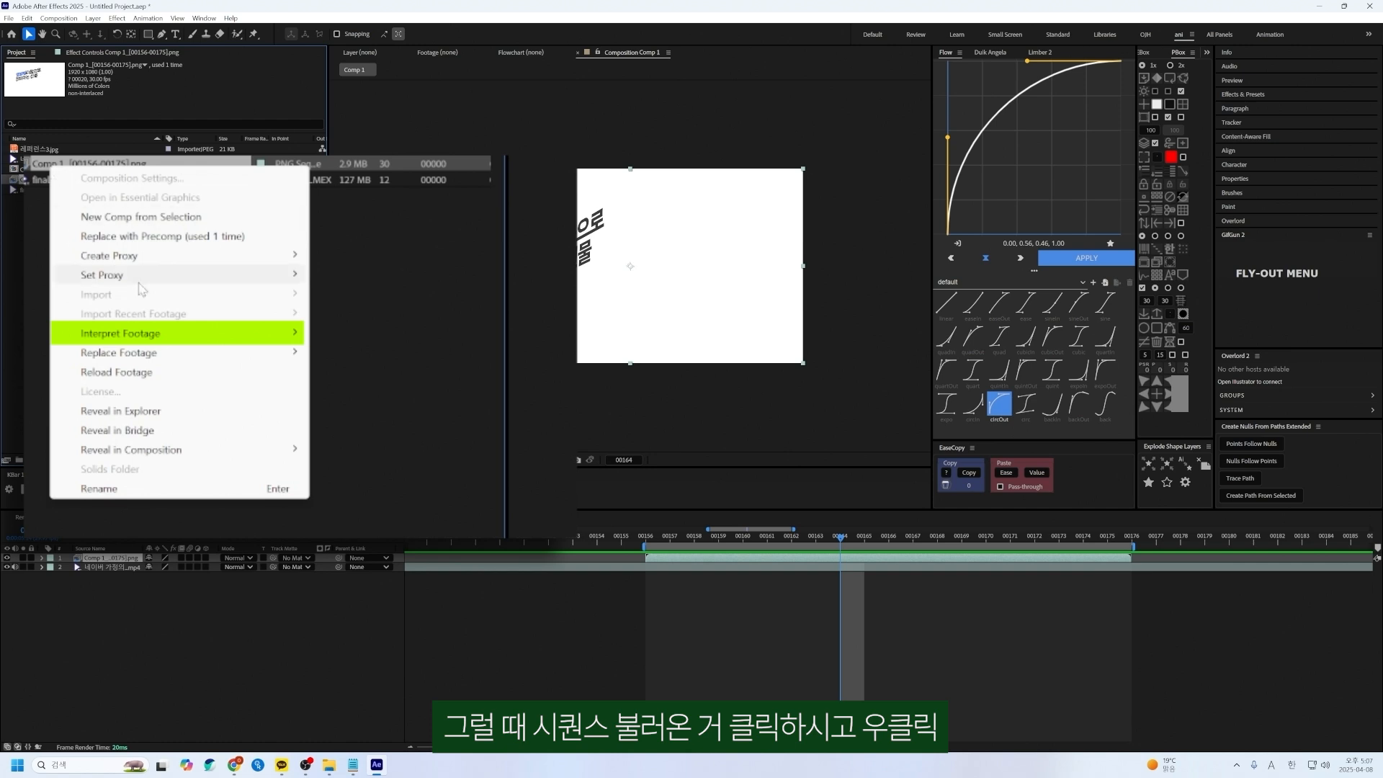
{"action": "mouse_move", "coordinate": [173, 346]}
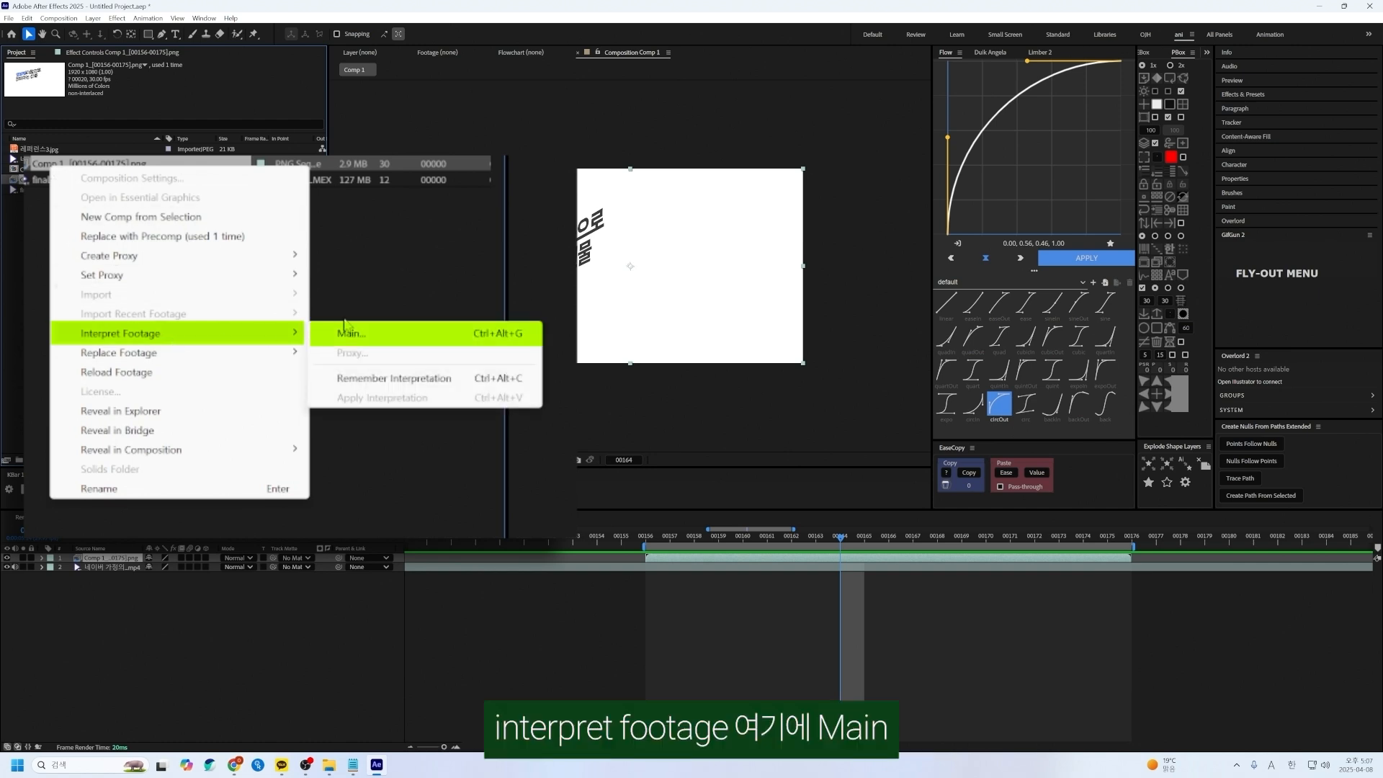
{"action": "left_click", "coordinate": [381, 335]}
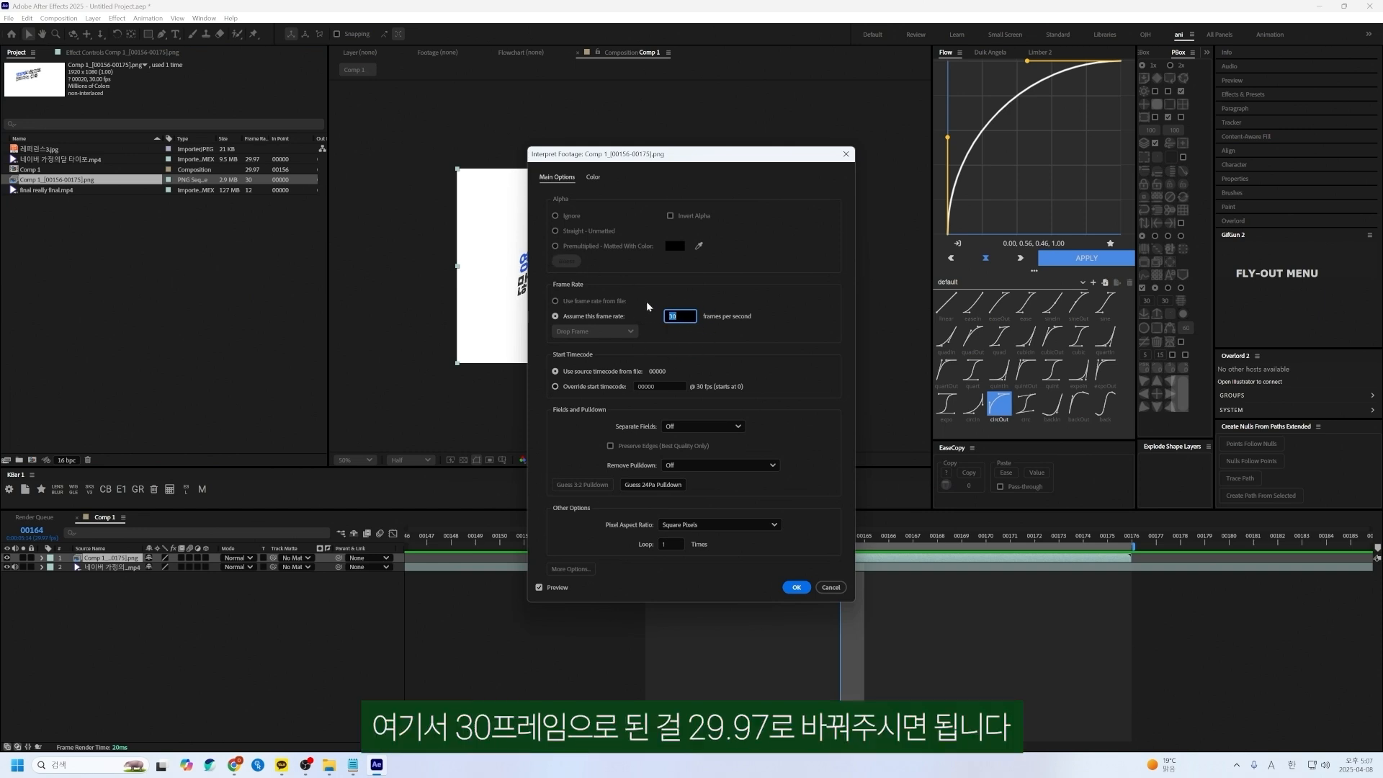
{"action": "type", "text": "29.97"}
{"action": "key", "text": "Return"}
Step: Preview the PNG sequence in Comp 1 and switch the time display from frame numbers back to timecode
{"action": "key", "text": "space"}
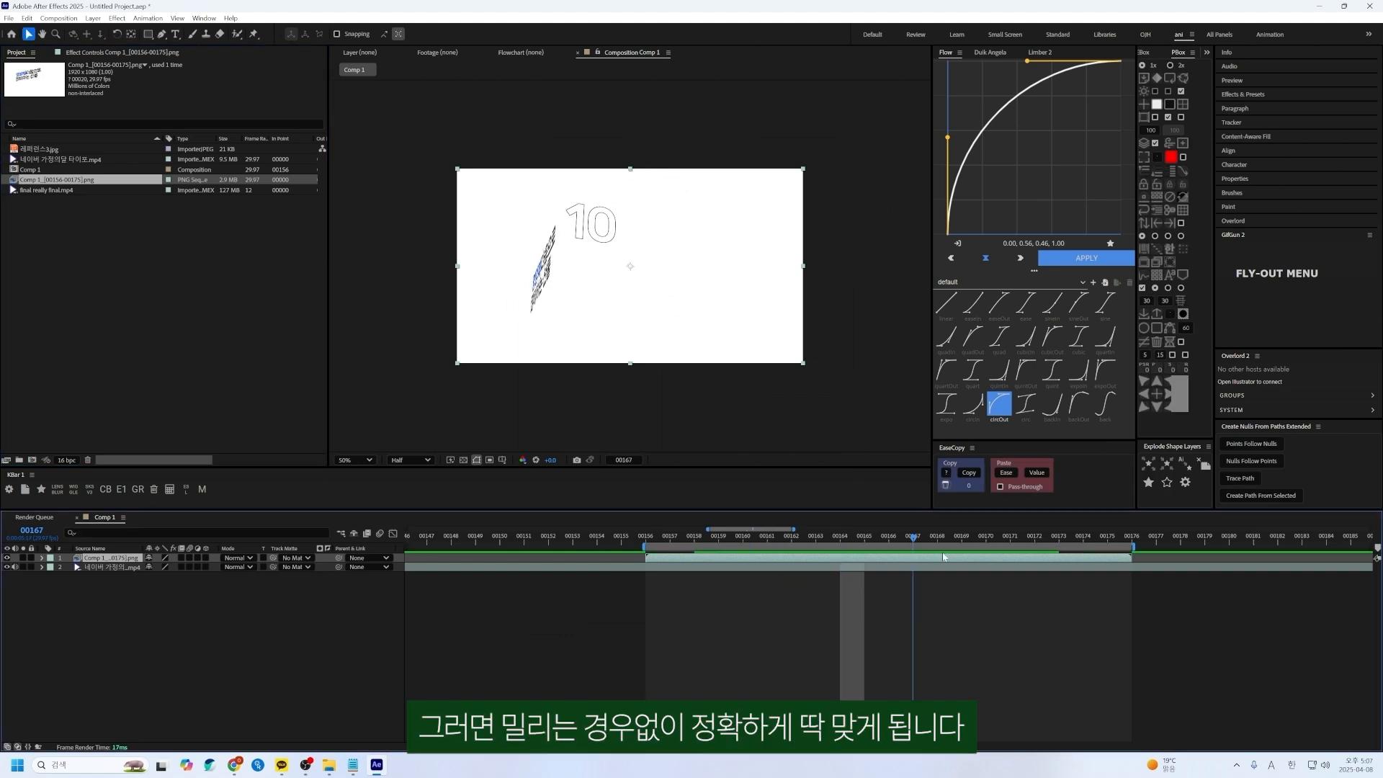
{"action": "left_click_drag", "start_coordinate": [883, 593], "coordinate": [778, 634]}
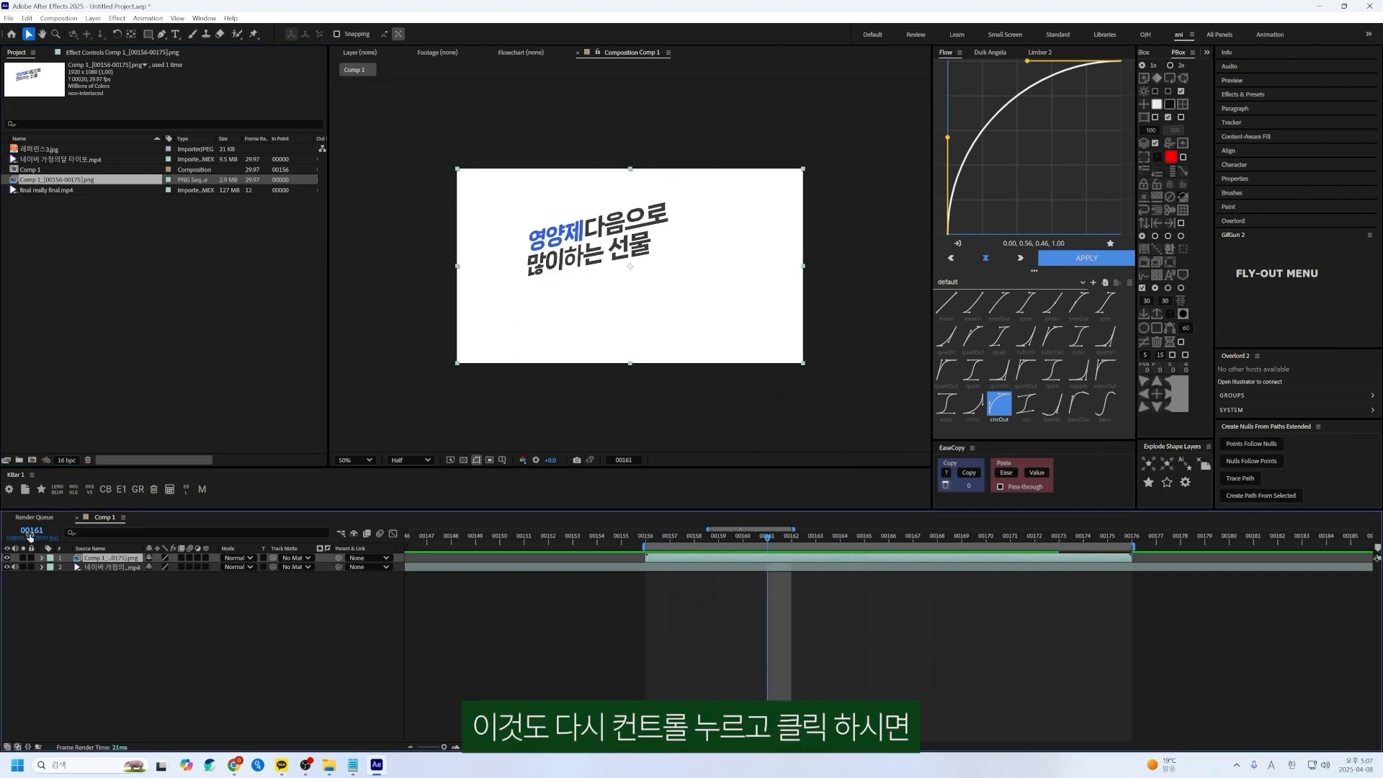
{"action": "left_click", "coordinate": [32, 531], "text": "ctrl"}
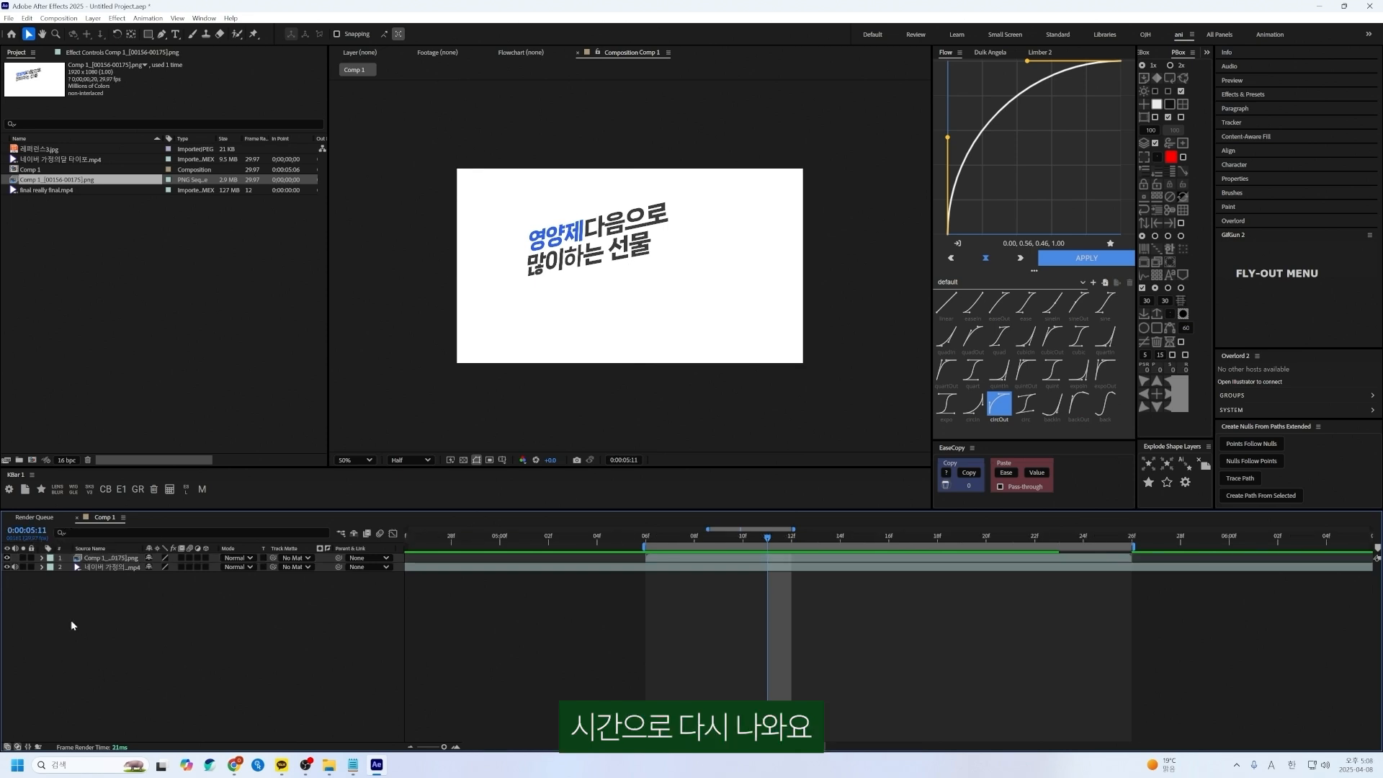
{"action": "left_click", "coordinate": [33, 531], "text": "ctrl"}
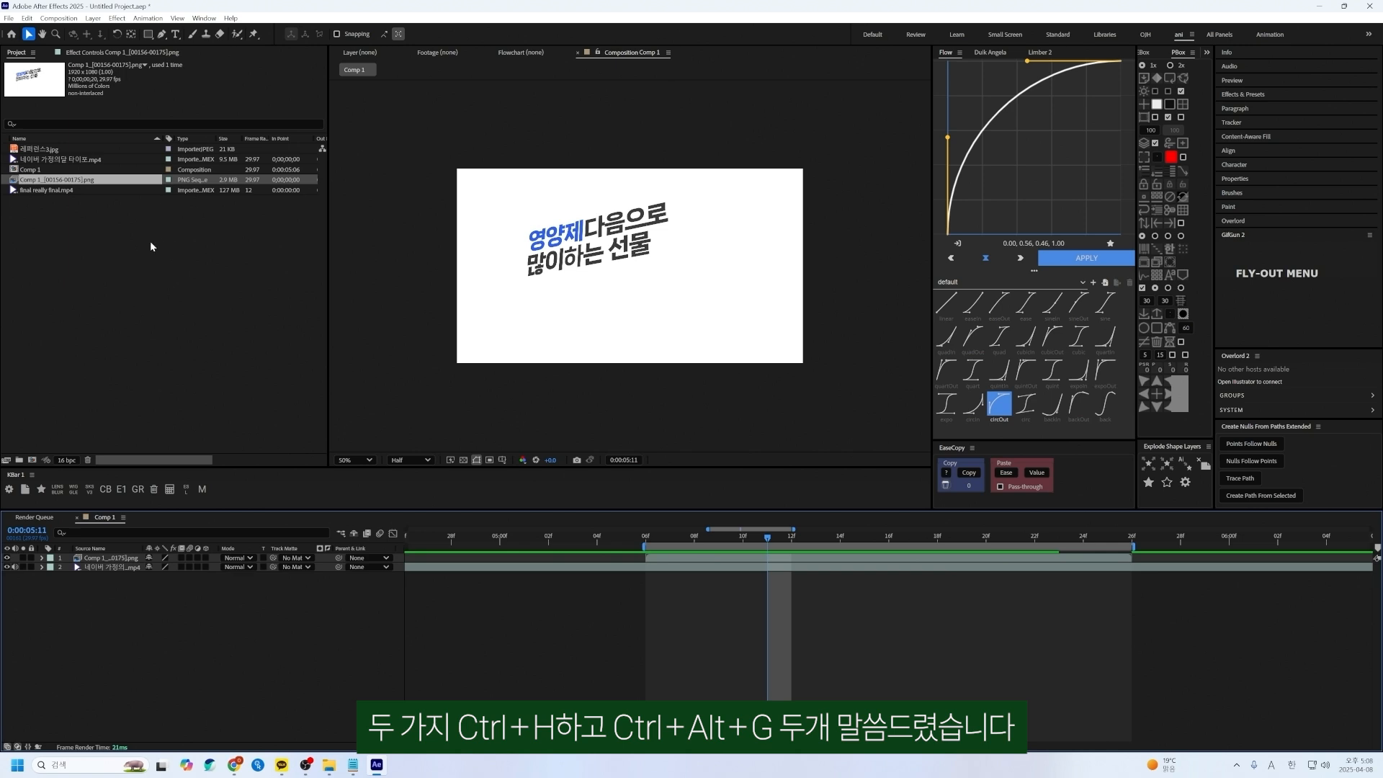
Step: Add 레퍼런스3.jpg as the top layer of Comp 1 and hide it along with the layers below
{"action": "left_click", "coordinate": [79, 324]}
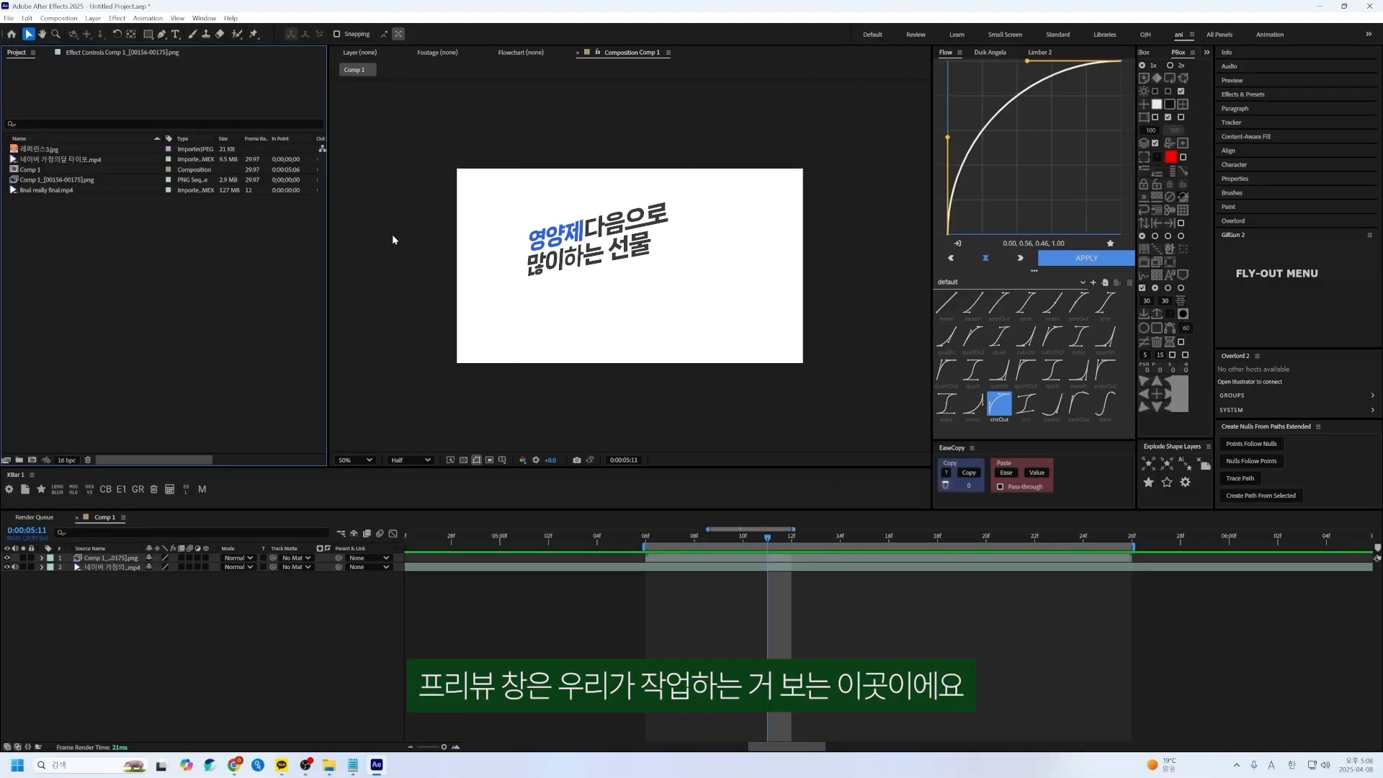
{"action": "left_click", "coordinate": [391, 234]}
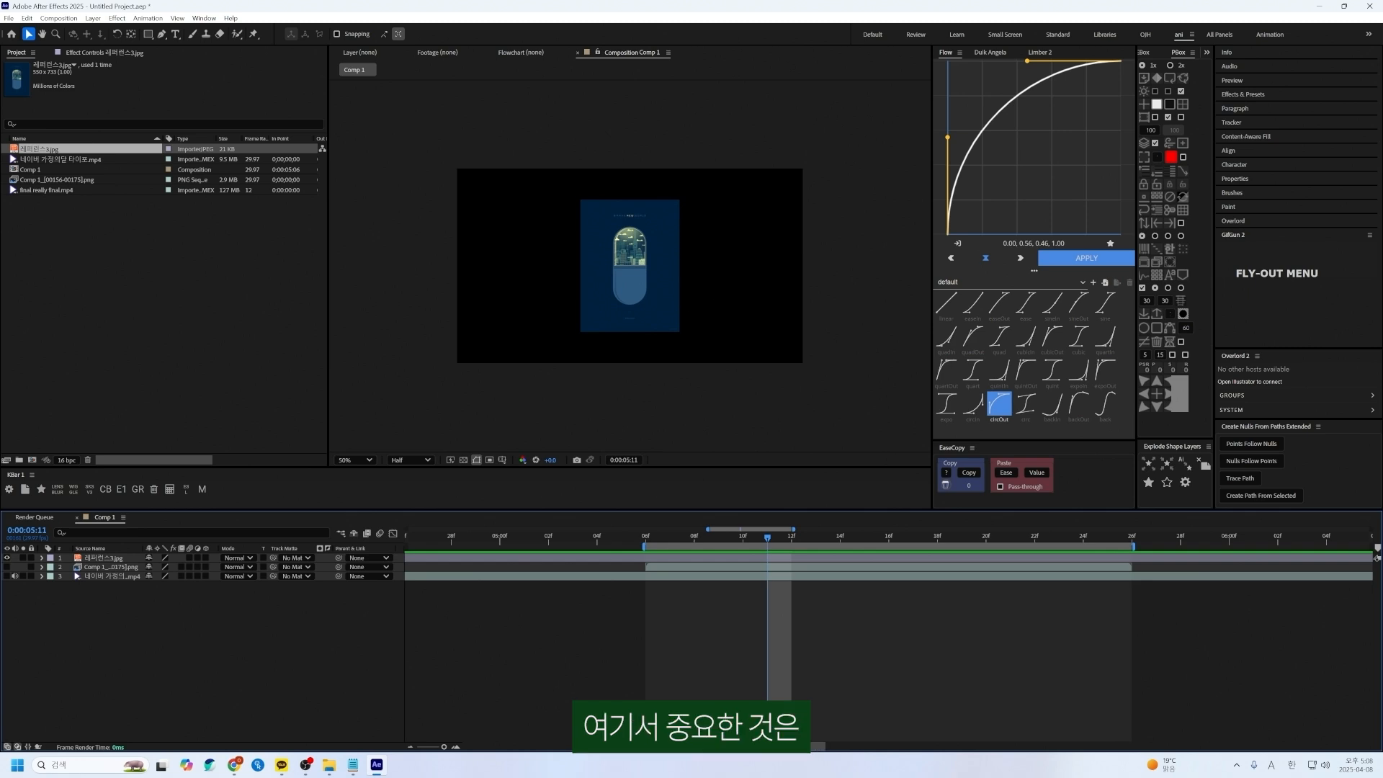
{"action": "left_click", "coordinate": [7, 558]}
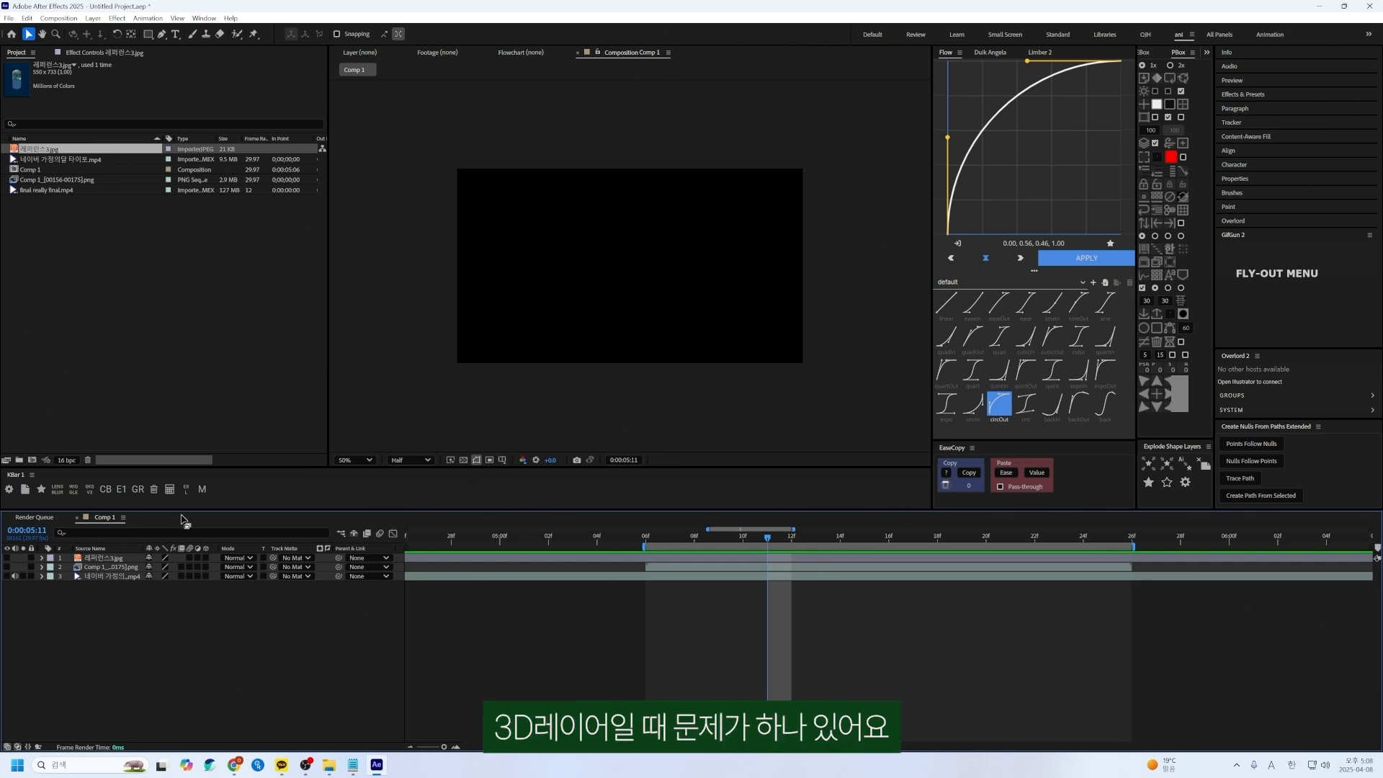
Step: Draw an orange square shape near the centre of Comp 1 and turn its shape layer into a 3D layer
{"action": "left_click", "coordinate": [148, 34]}
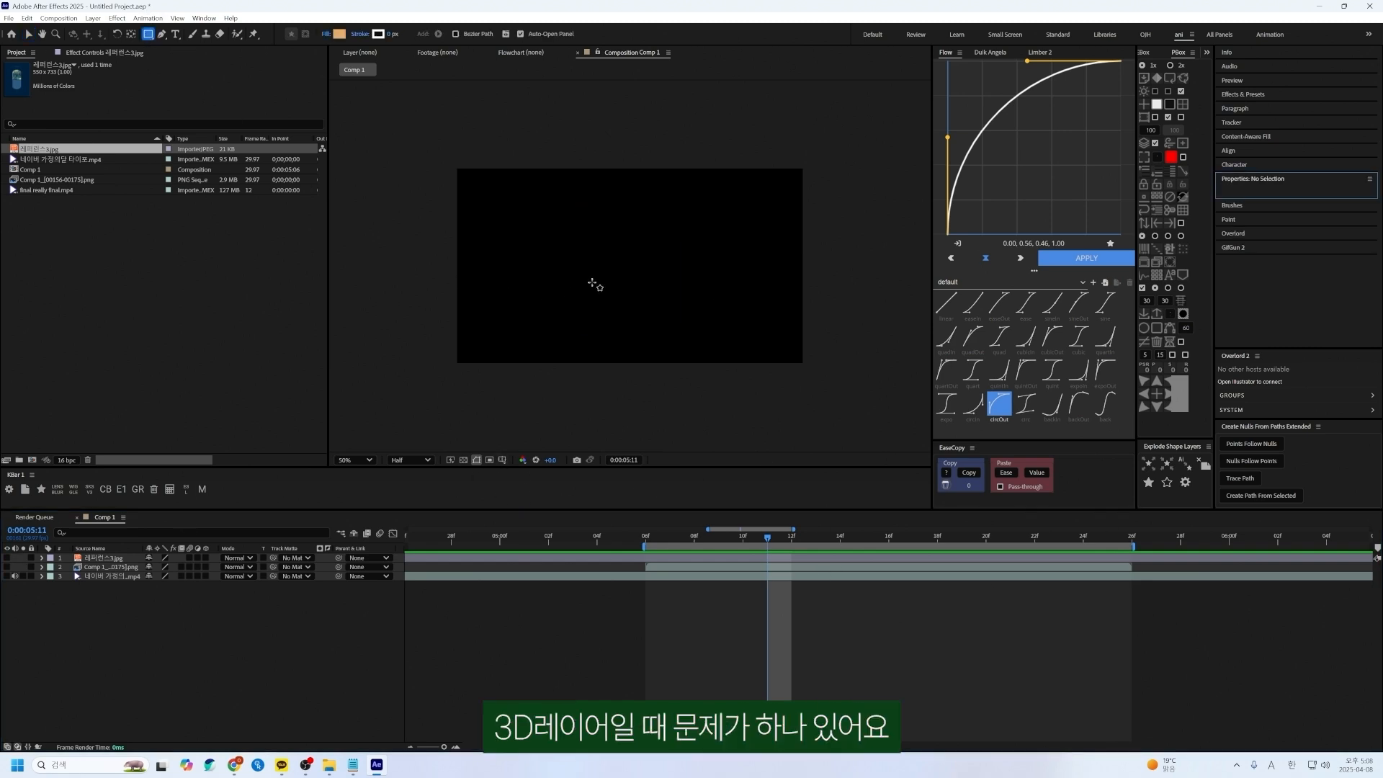
{"action": "left_click_drag", "start_coordinate": [588, 231], "coordinate": [592, 236]}
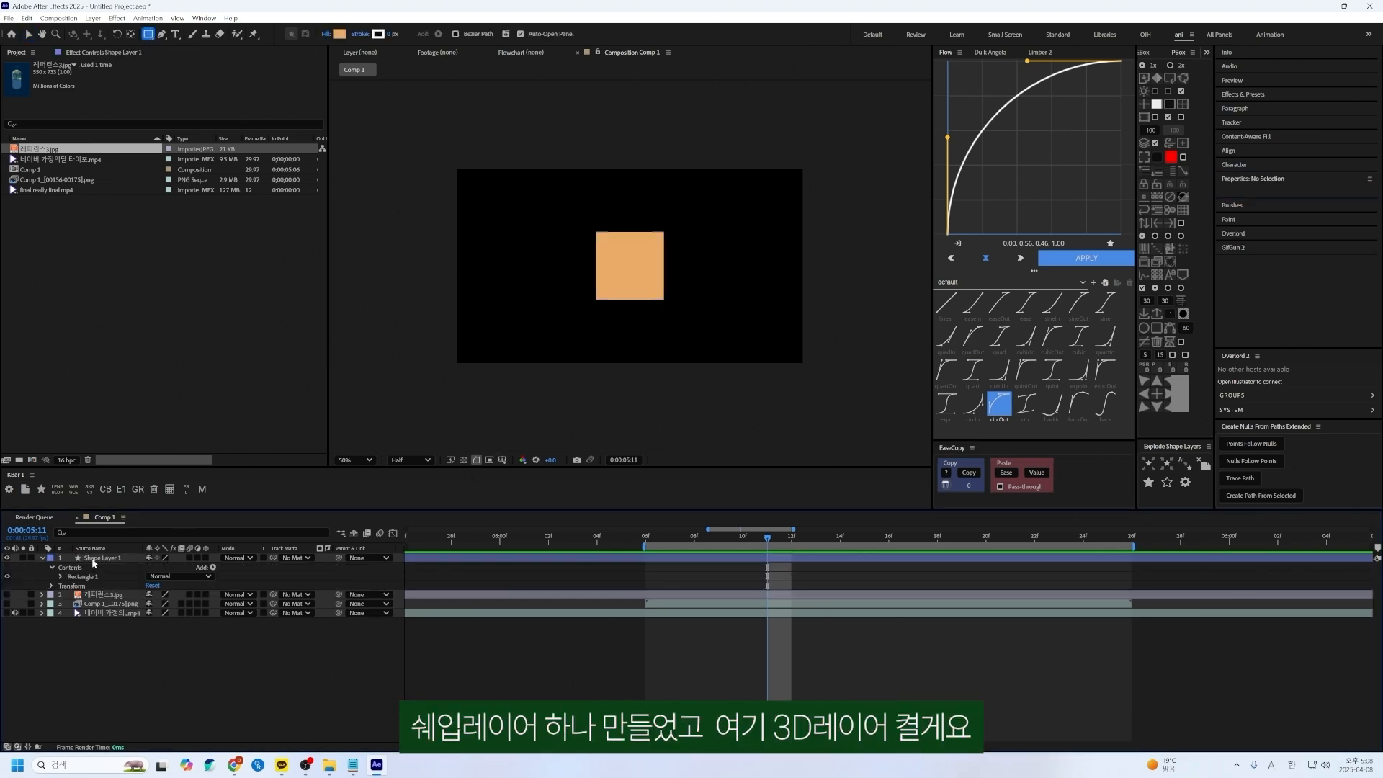
{"action": "left_click", "coordinate": [99, 559]}
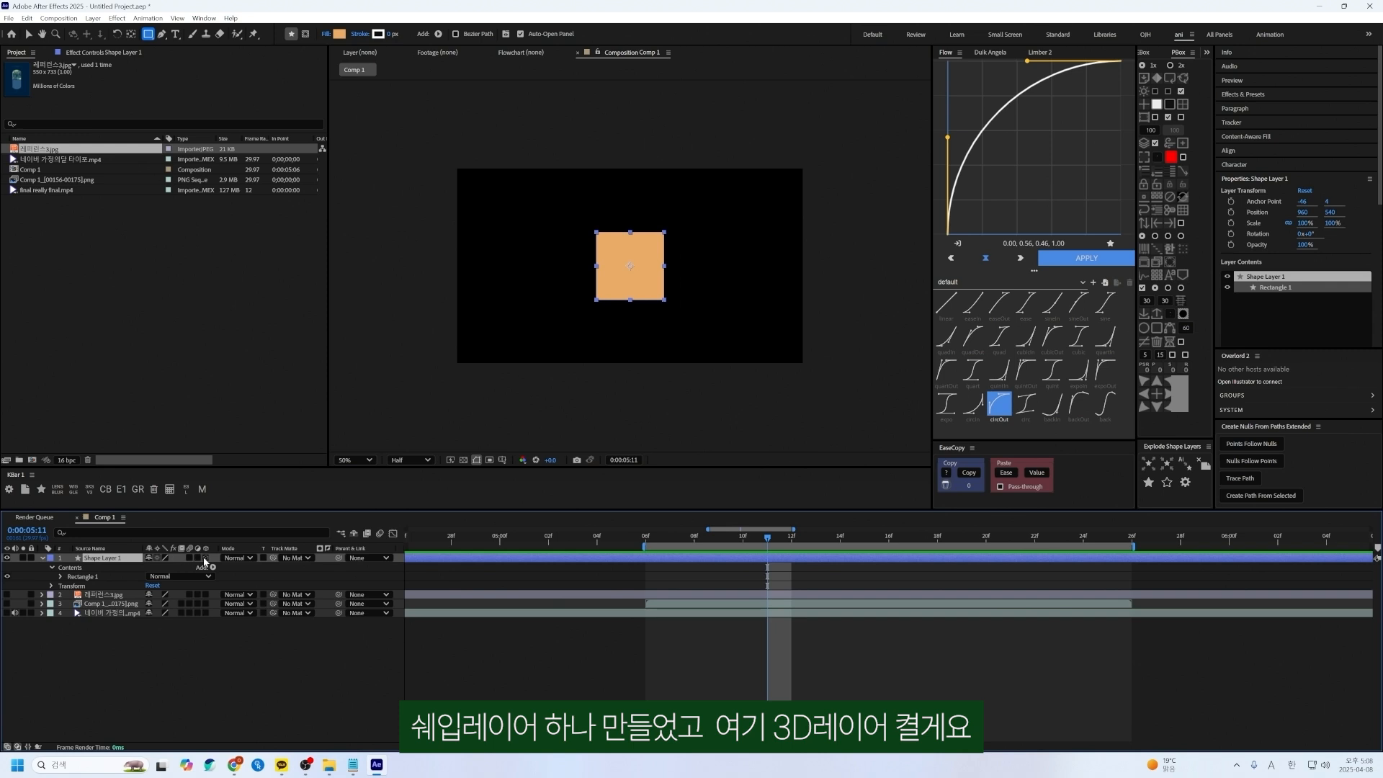
{"action": "left_click", "coordinate": [205, 558]}
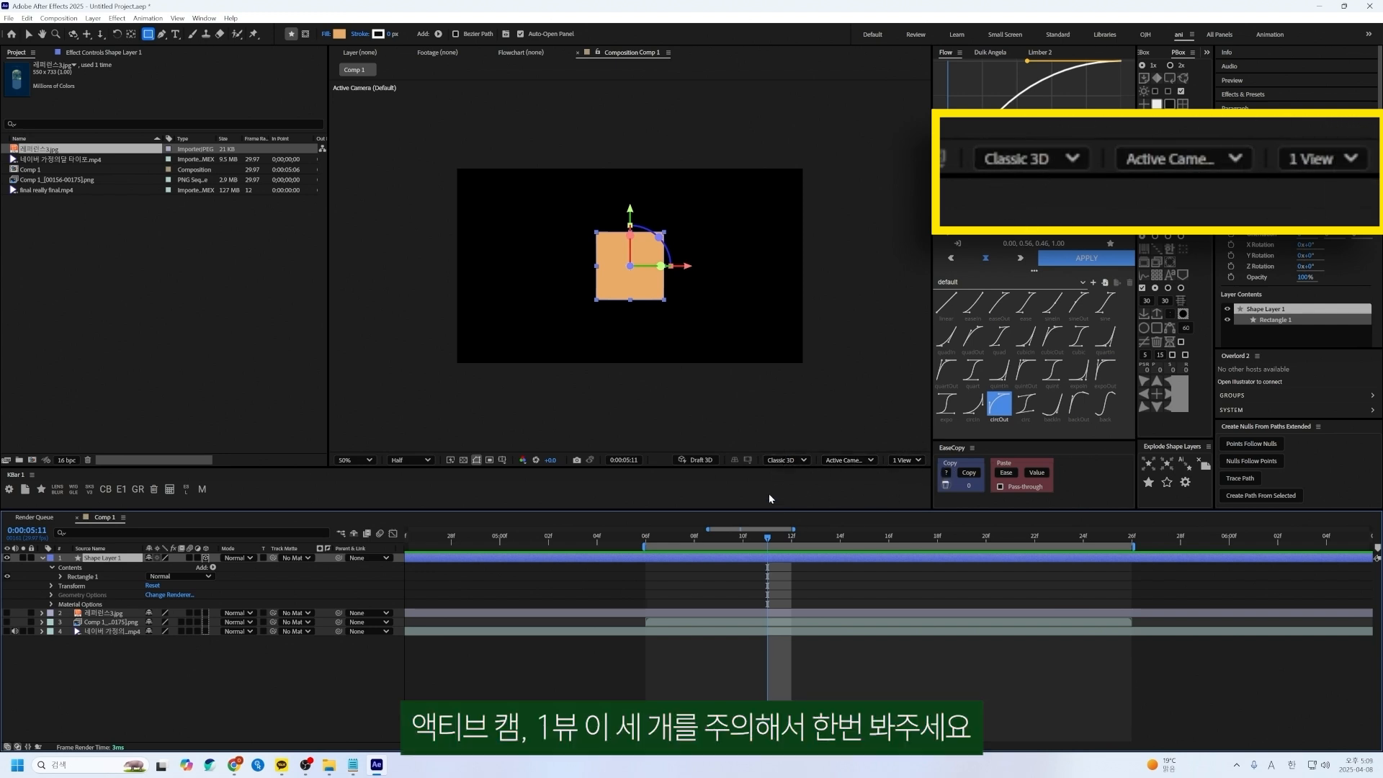
Step: Check the available 3D renderers for Comp 1 without changing the current choice
{"action": "left_click", "coordinate": [800, 459]}
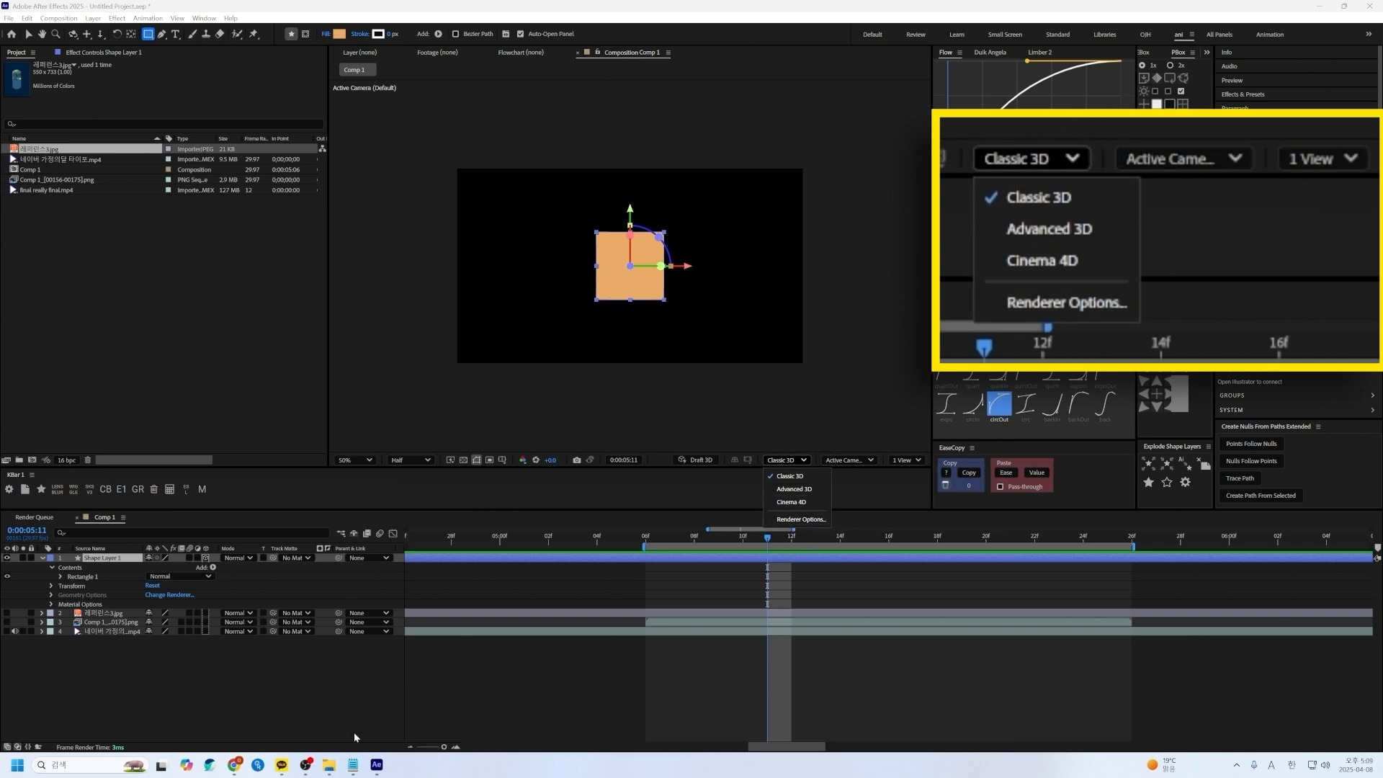
{"action": "left_click", "coordinate": [336, 694]}
{"action": "left_click", "coordinate": [336, 694]}
Step: Look at the orange square from the Top view, and return the preview to Active Camera (Default)
{"action": "left_click", "coordinate": [870, 459]}
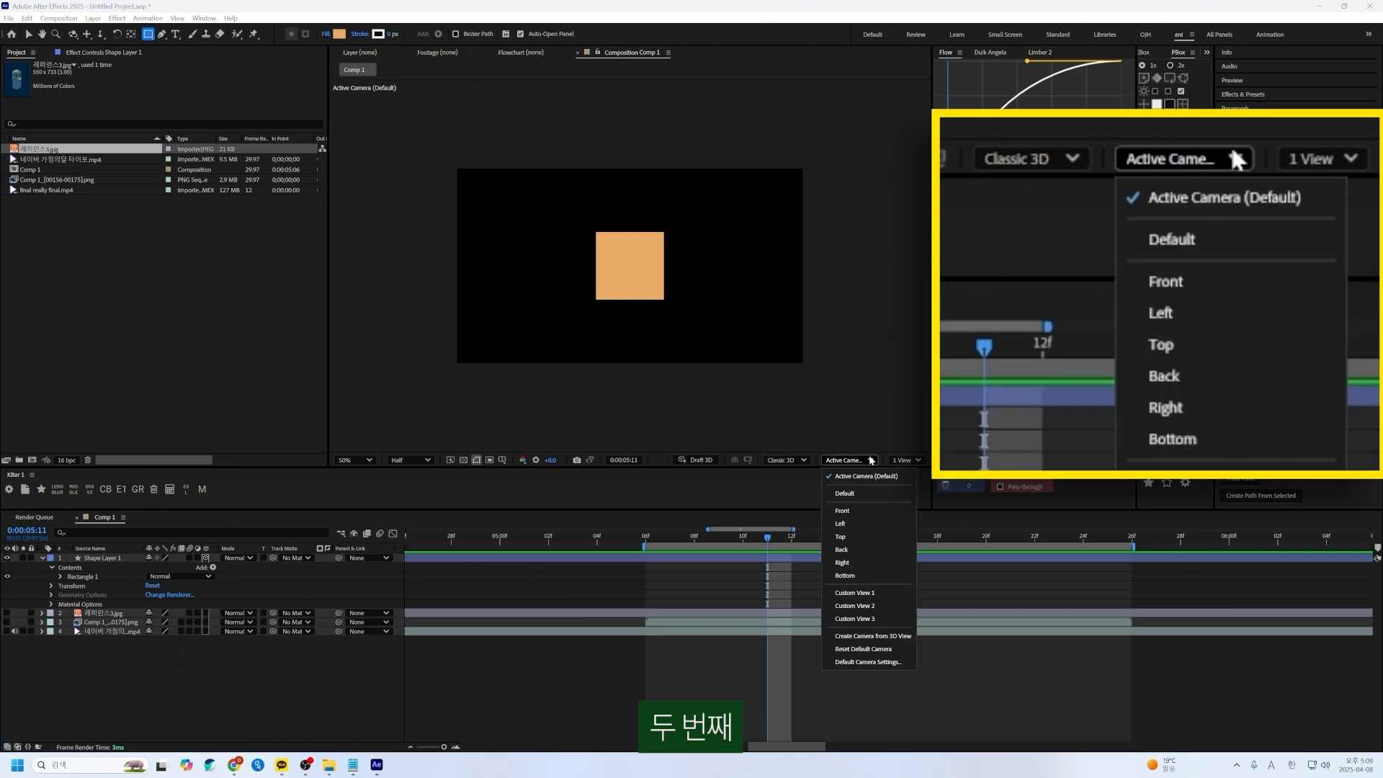
{"action": "left_click", "coordinate": [852, 537]}
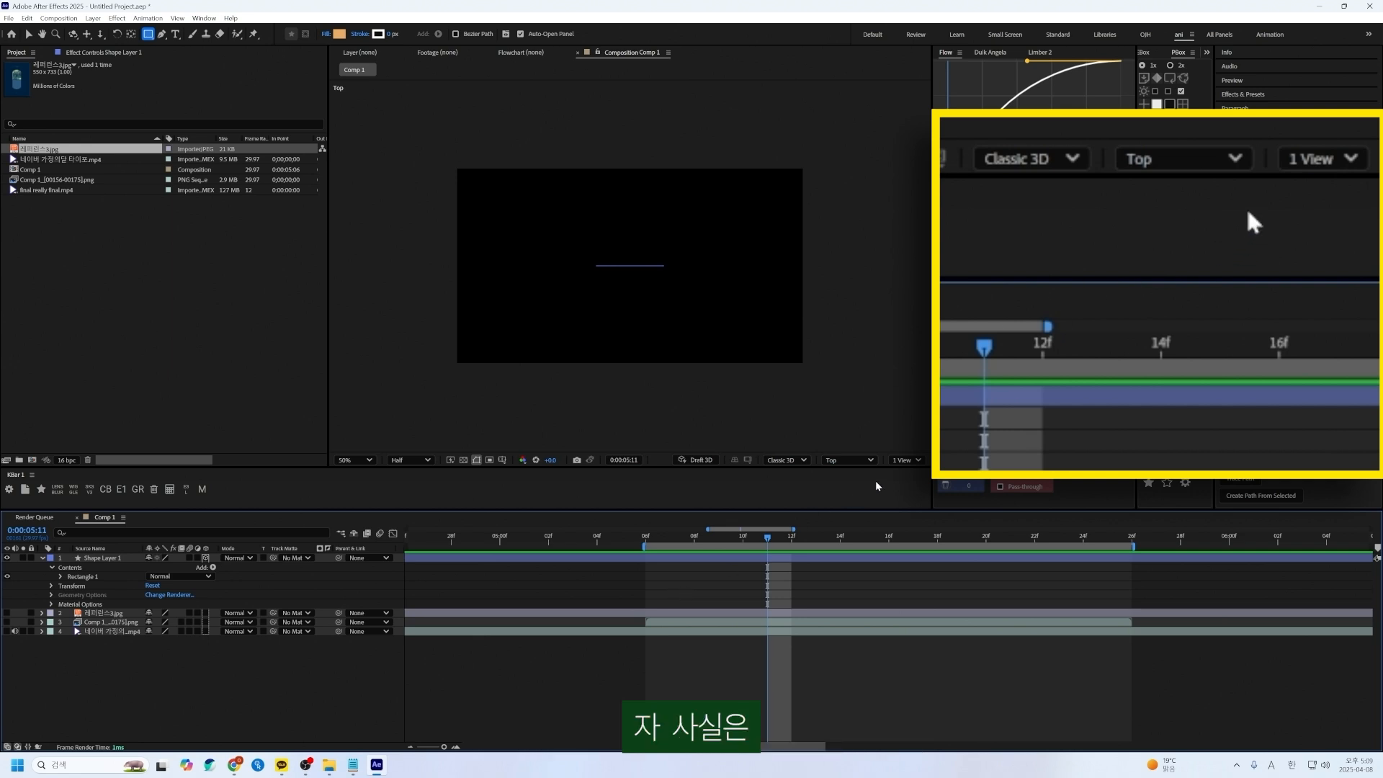
{"action": "left_click", "coordinate": [866, 461]}
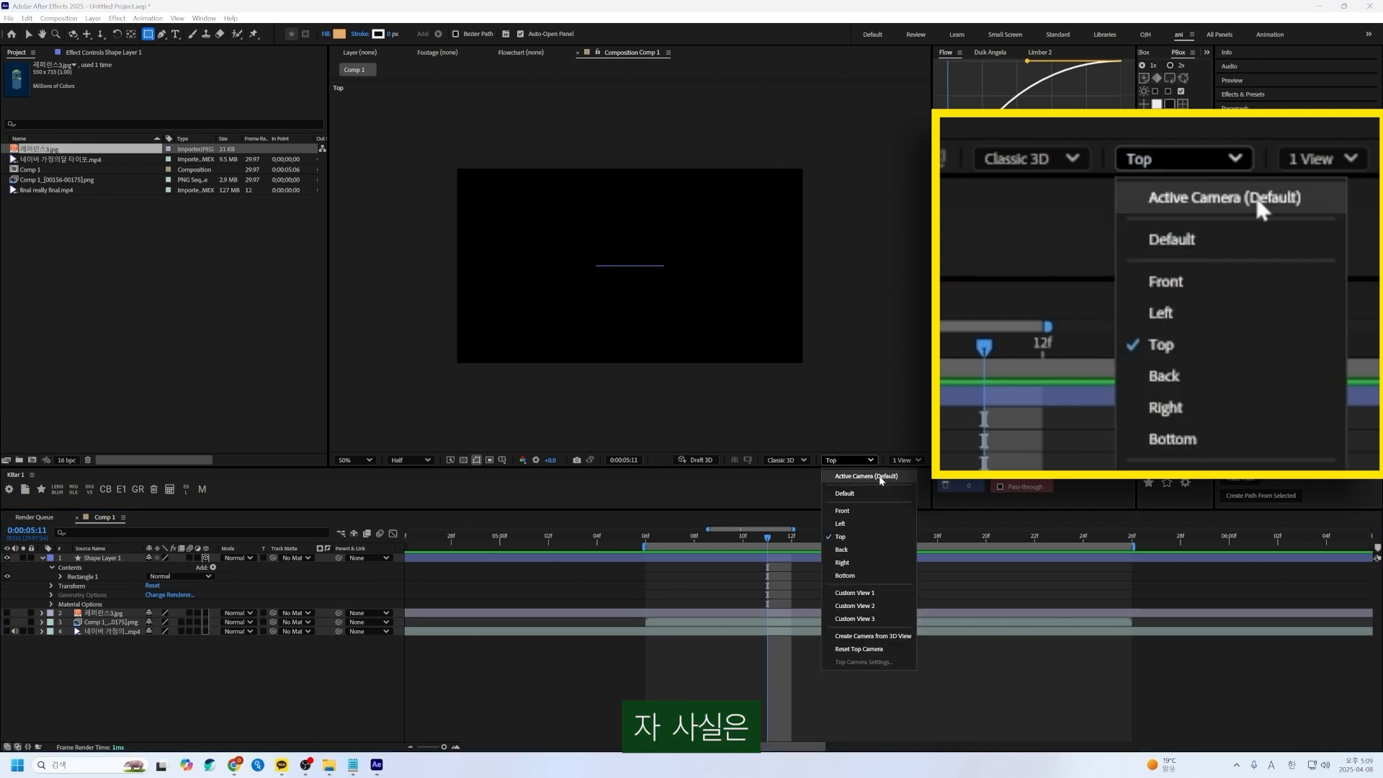
{"action": "left_click", "coordinate": [893, 481]}
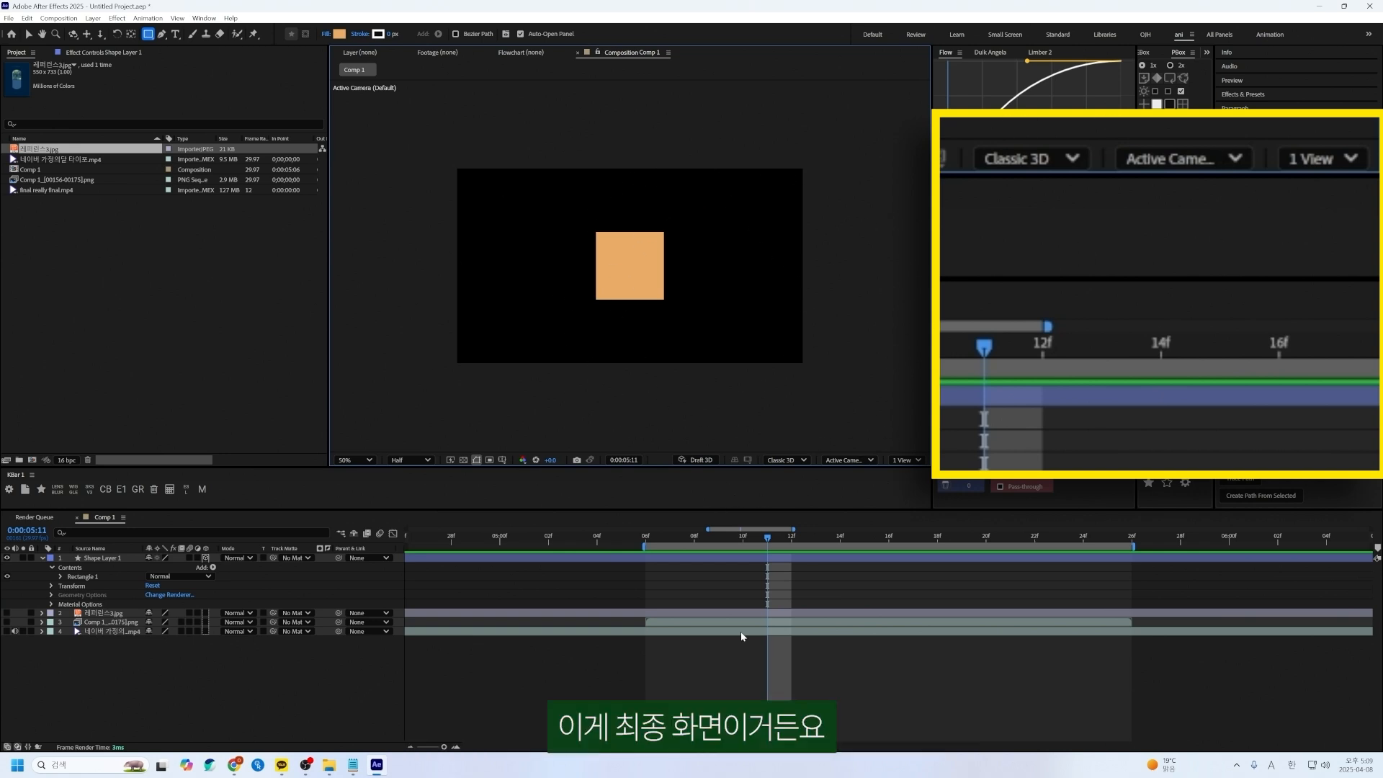
Step: Compare Comp 1 from the Top, Back and Right views, and restore Active Camera (Default)
{"action": "left_click", "coordinate": [849, 459]}
{"action": "left_click", "coordinate": [861, 537]}
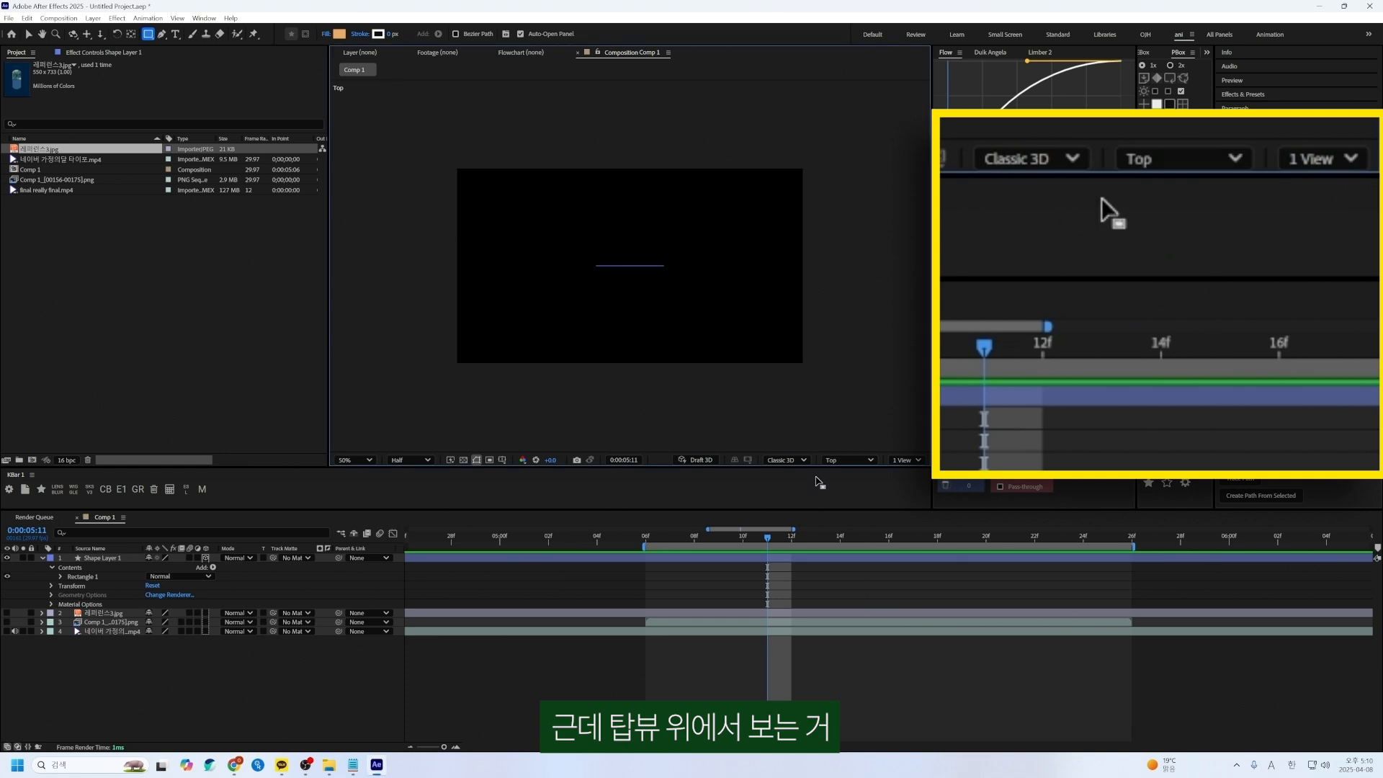
{"action": "left_click", "coordinate": [859, 459]}
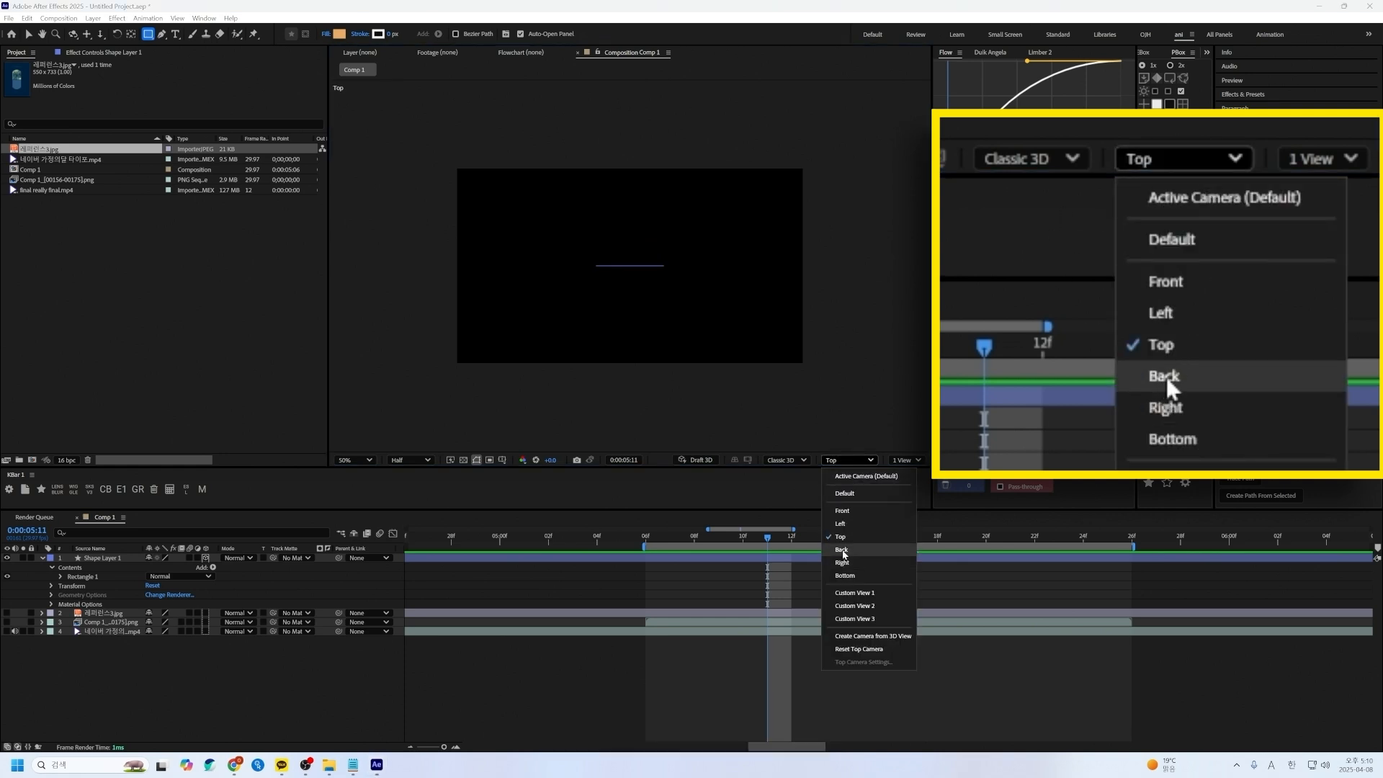
{"action": "left_click", "coordinate": [844, 551]}
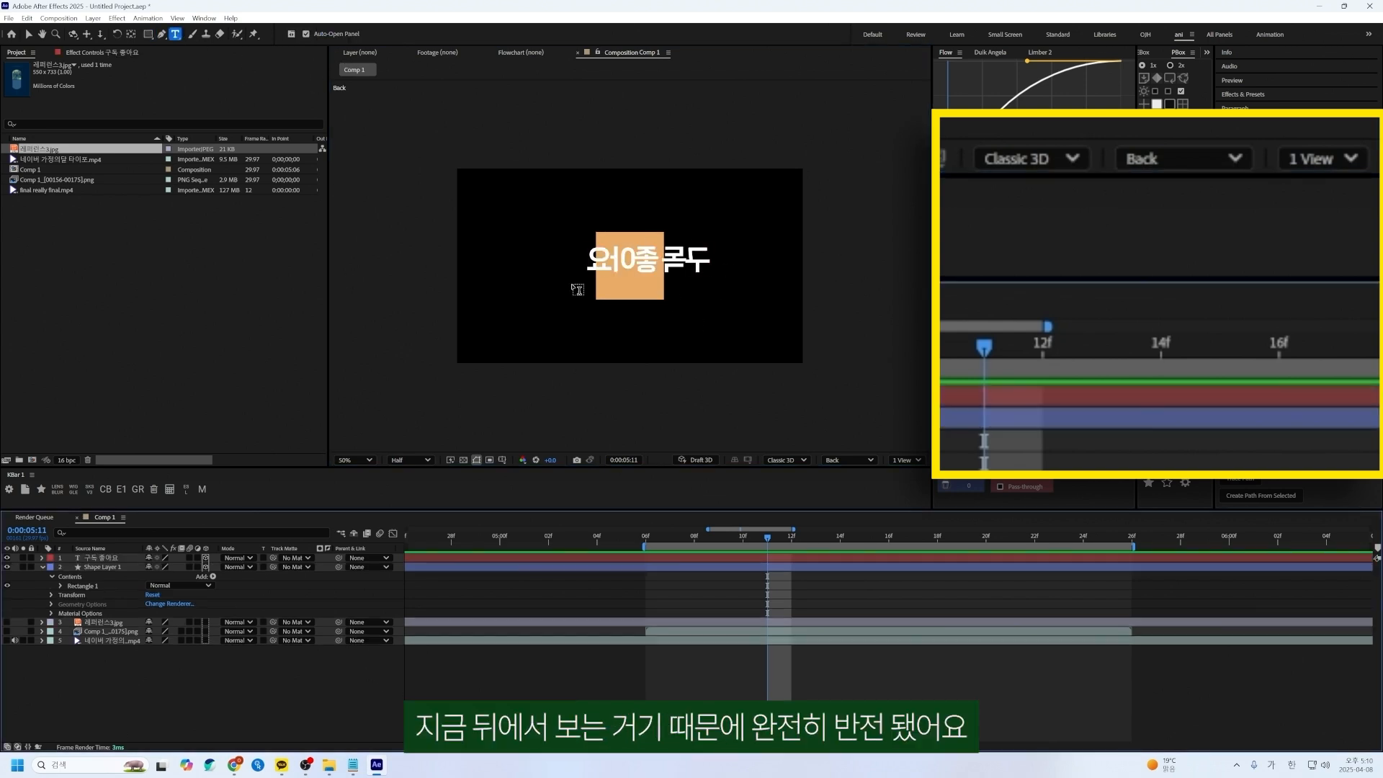
{"action": "left_click", "coordinate": [829, 461]}
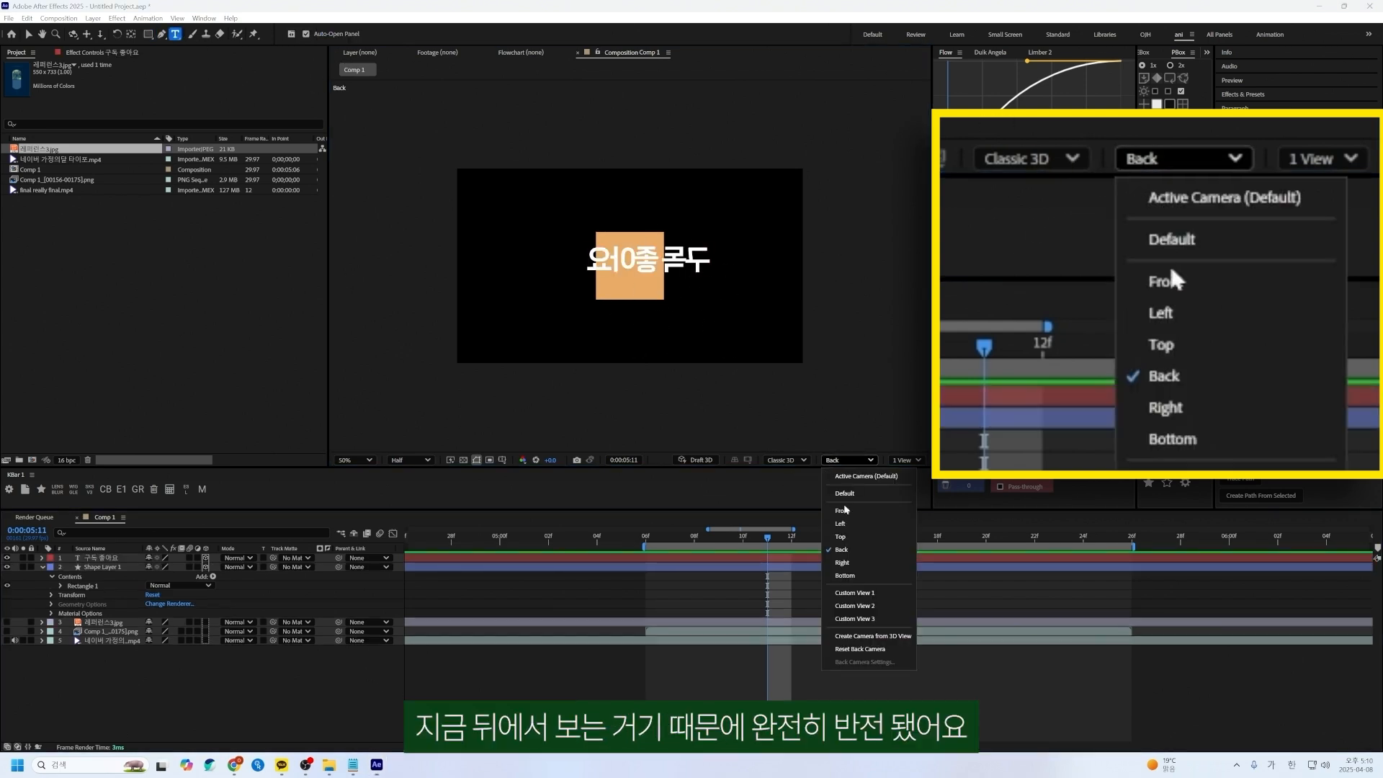
{"action": "left_click", "coordinate": [840, 565]}
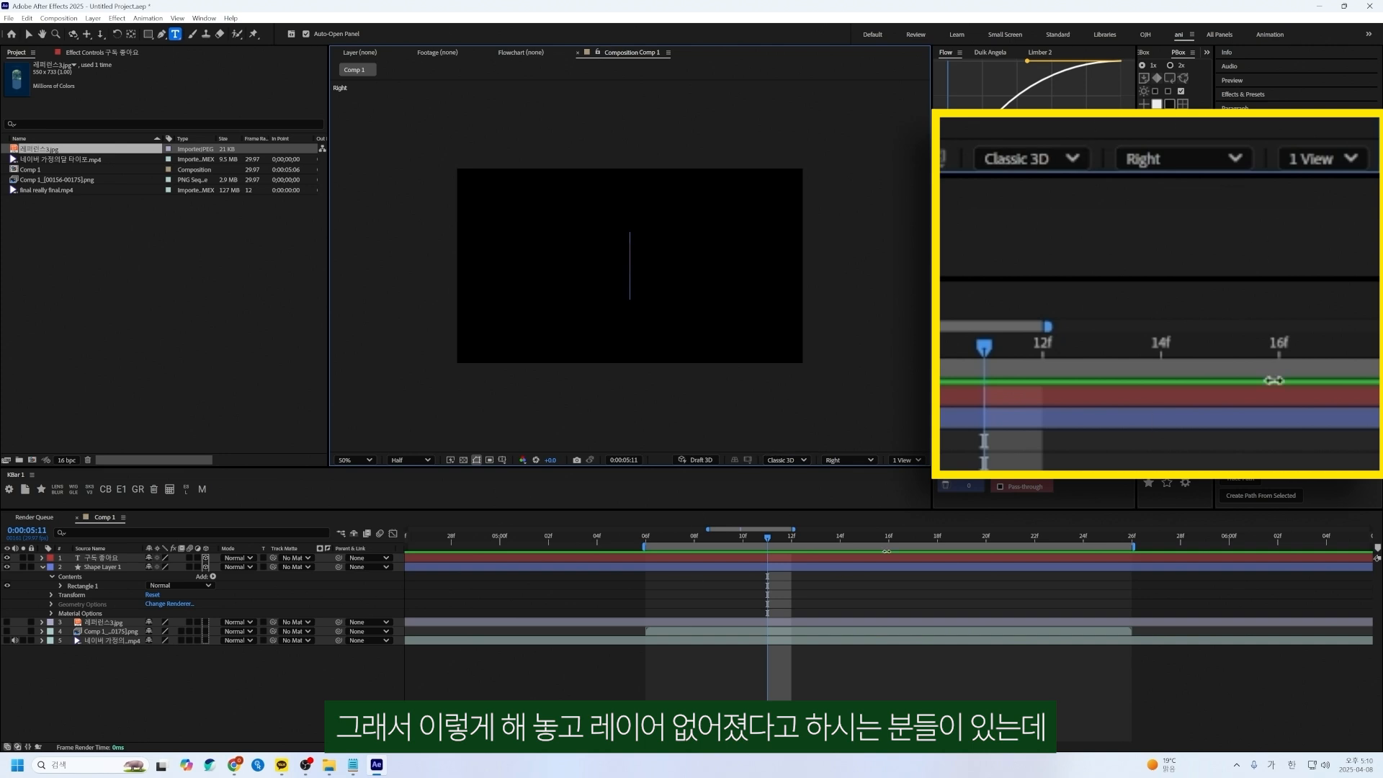
{"action": "left_click", "coordinate": [847, 461]}
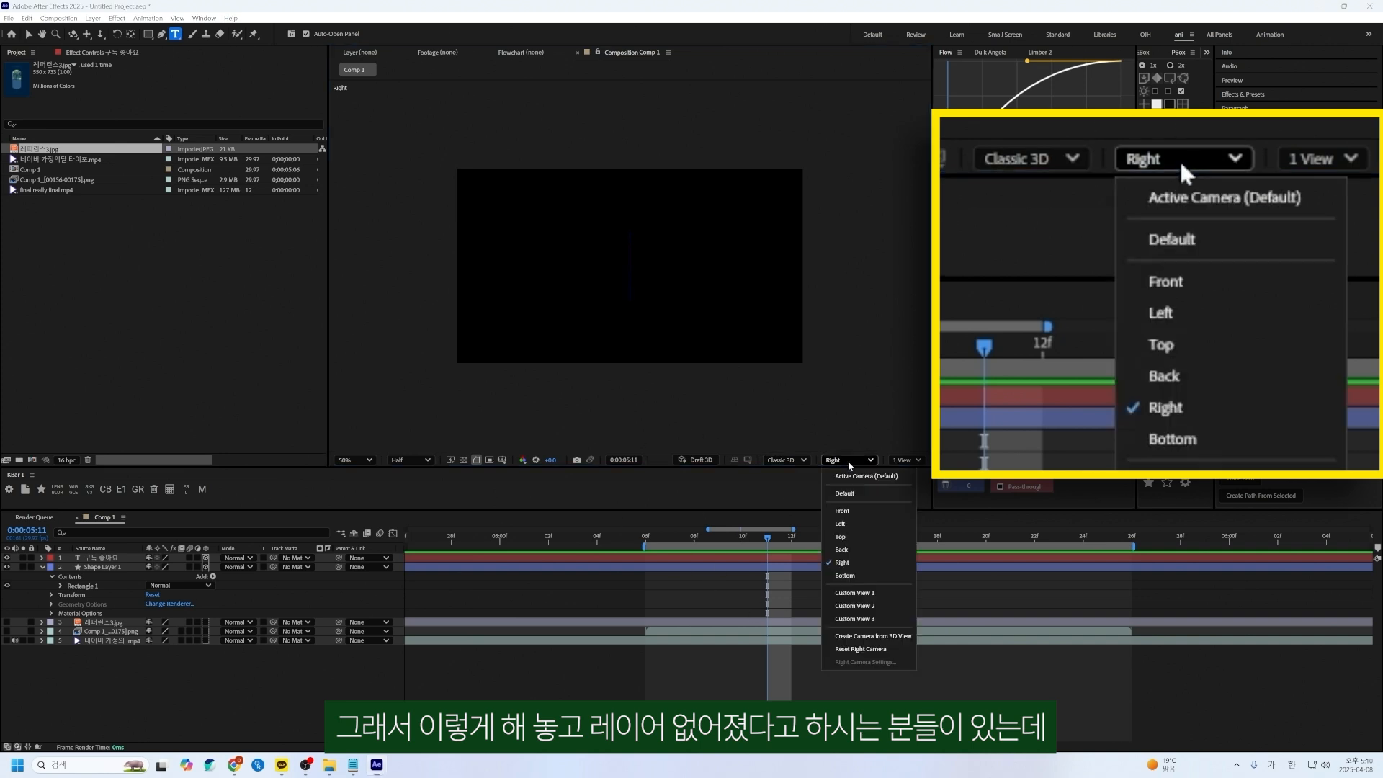
{"action": "left_click", "coordinate": [859, 476]}
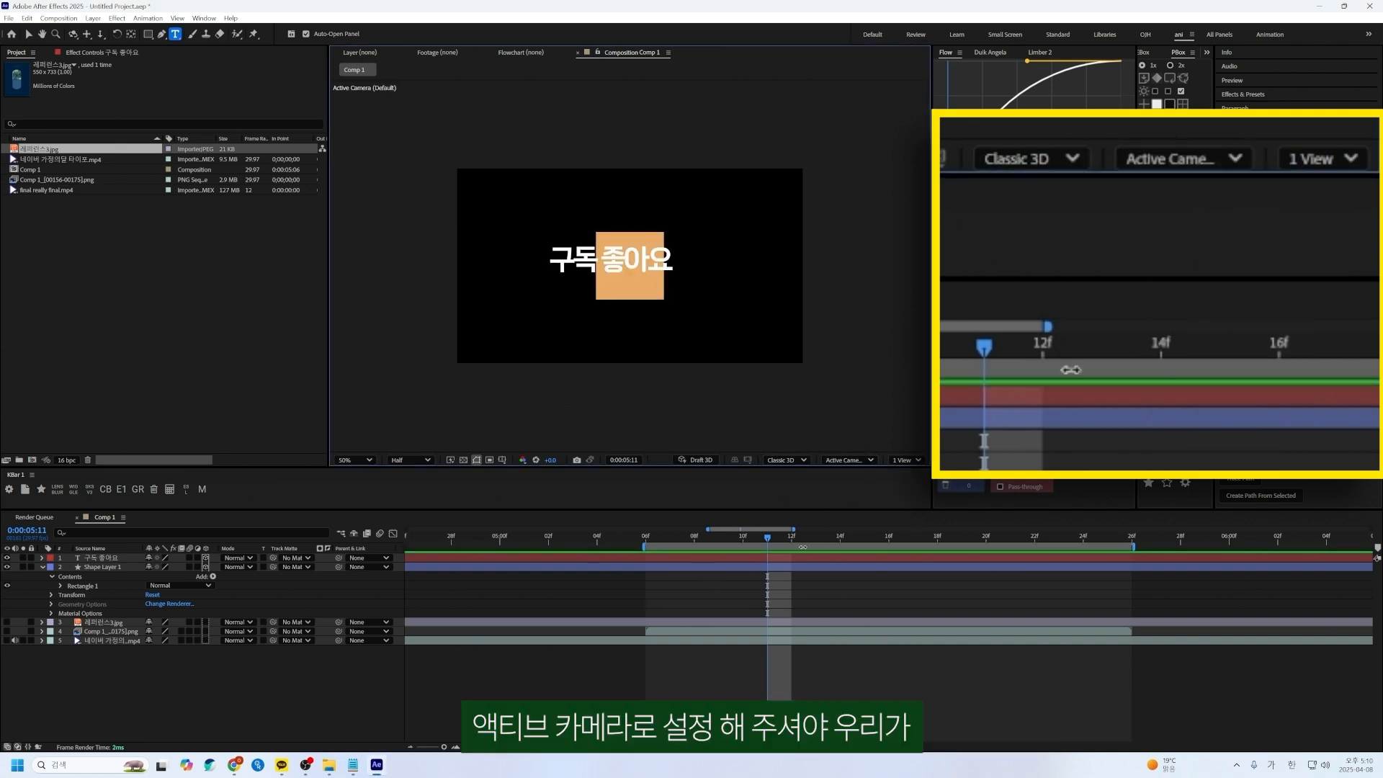
Step: Select the 구독 좋아요 text layer and split the composition preview into 2 Views
{"action": "left_click", "coordinate": [286, 694]}
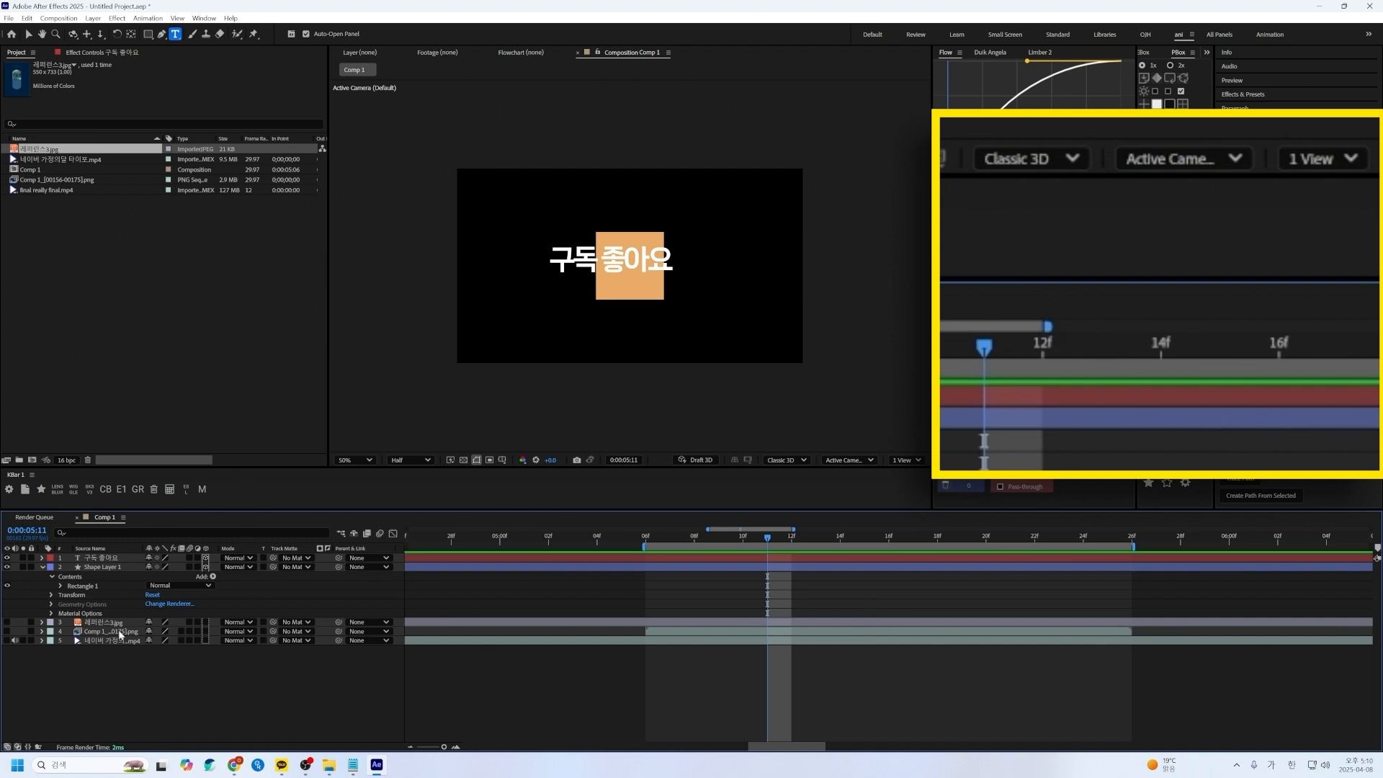
{"action": "left_click", "coordinate": [116, 559]}
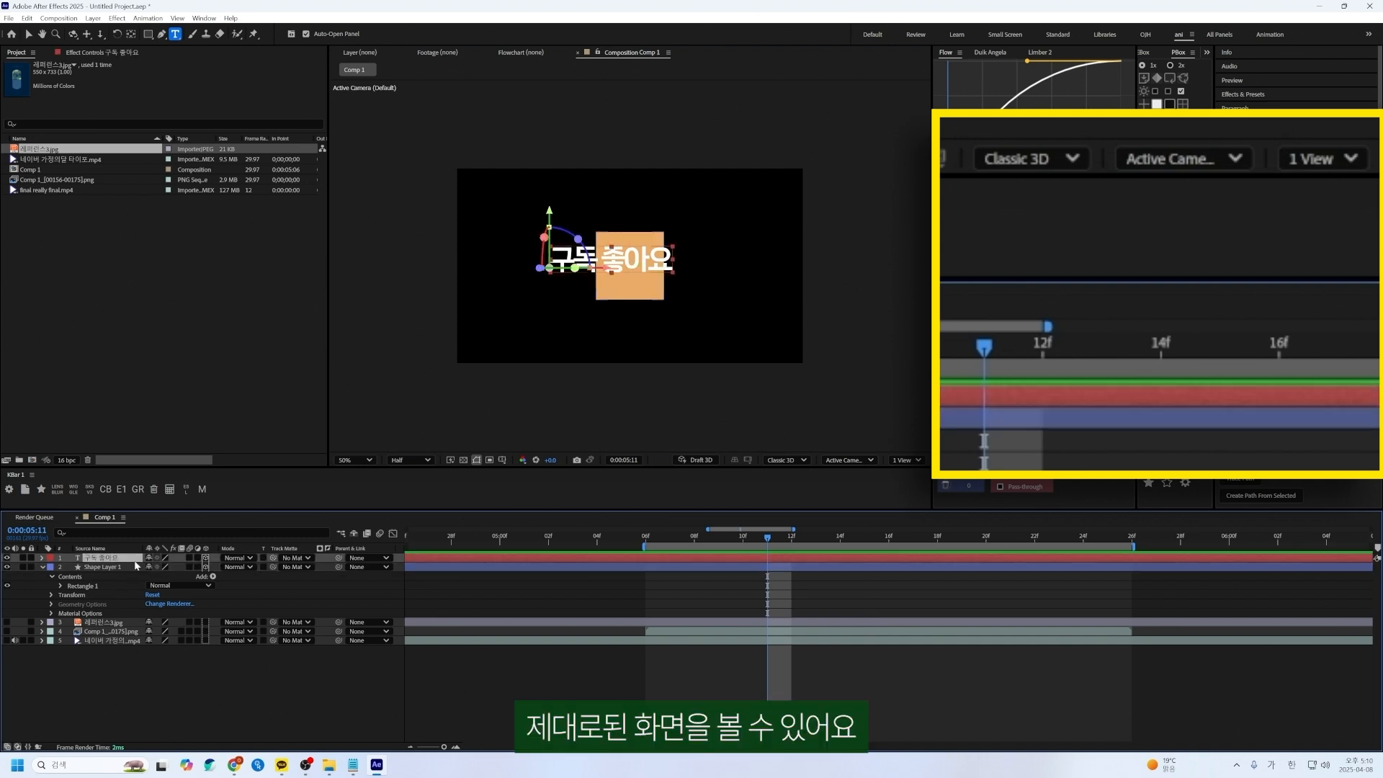
{"action": "left_click", "coordinate": [873, 460]}
{"action": "left_click", "coordinate": [918, 459]}
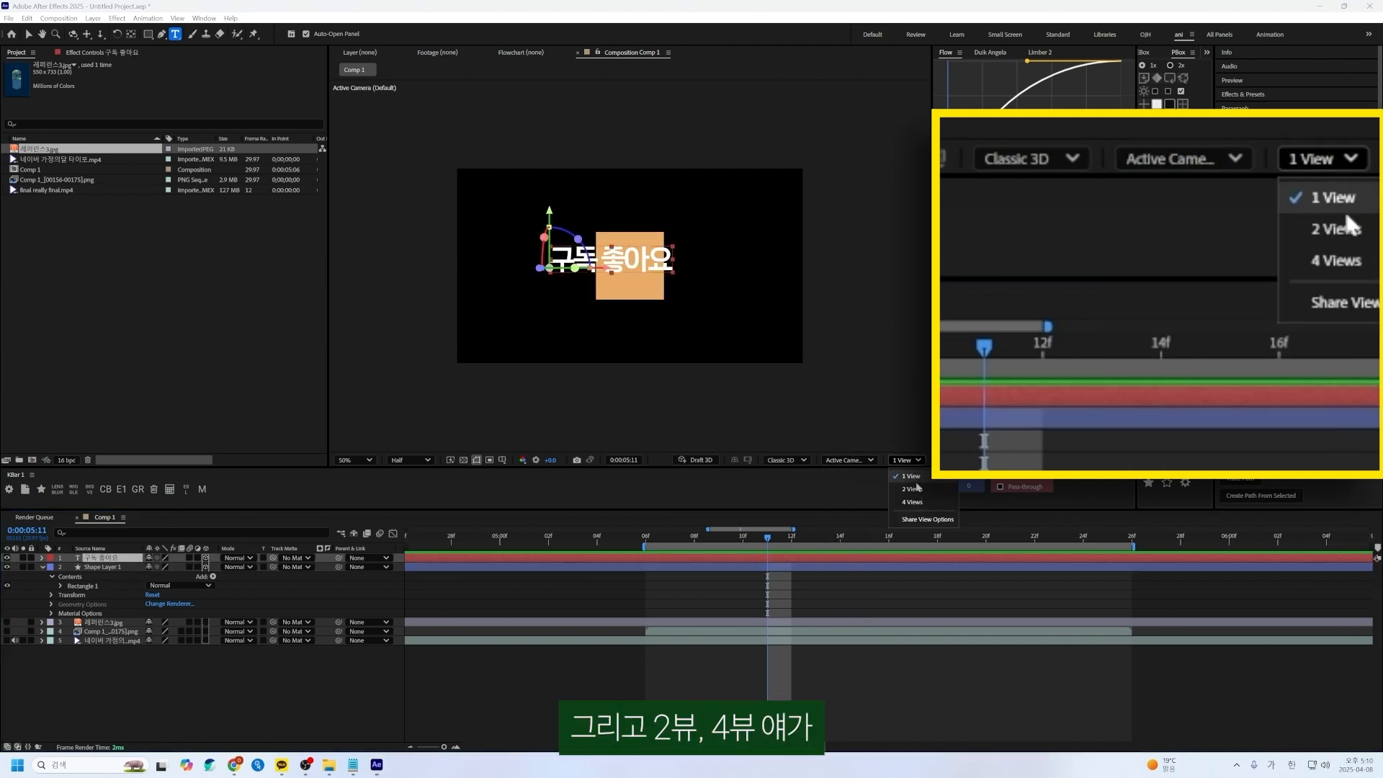
{"action": "left_click", "coordinate": [917, 488]}
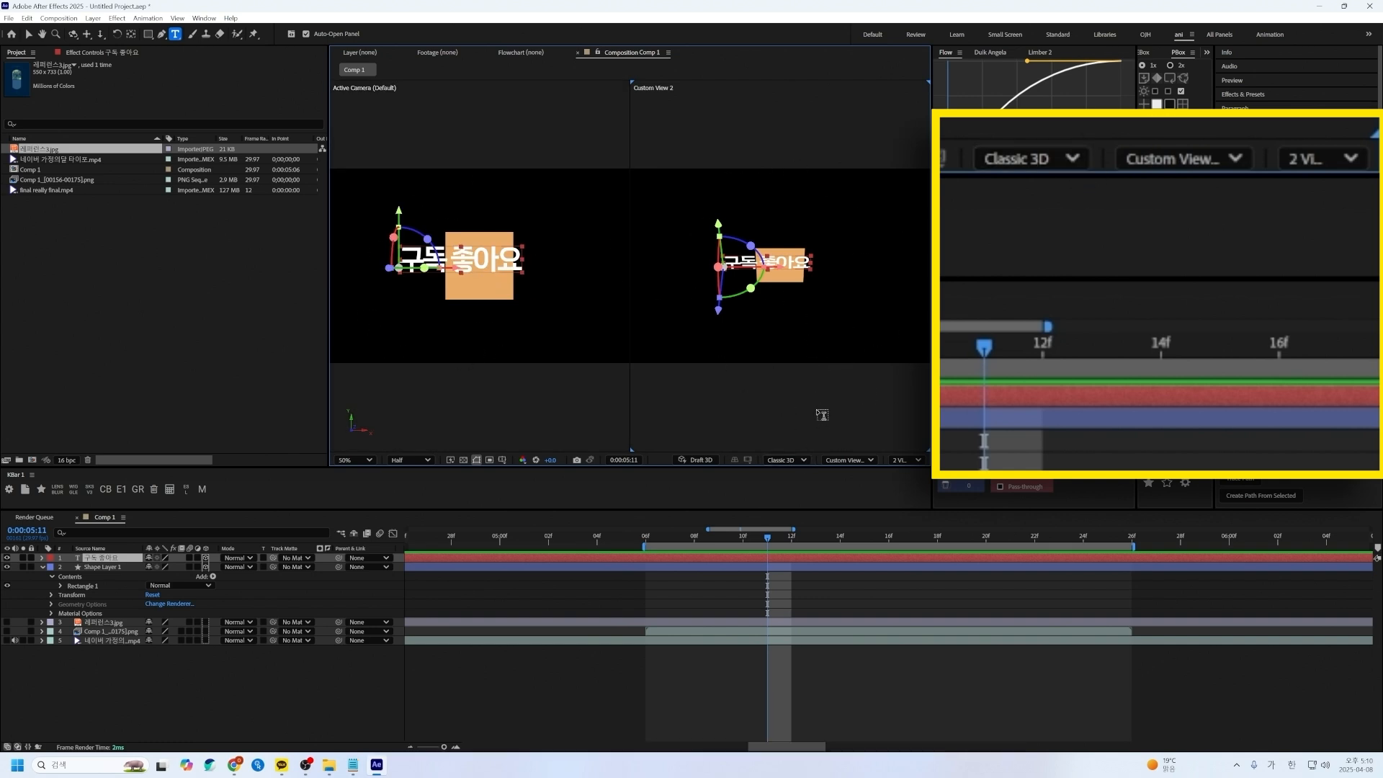
Step: Orbit, zoom and pan Custom View 2 to examine the text and the square from different angles
{"action": "left_click", "coordinate": [28, 34]}
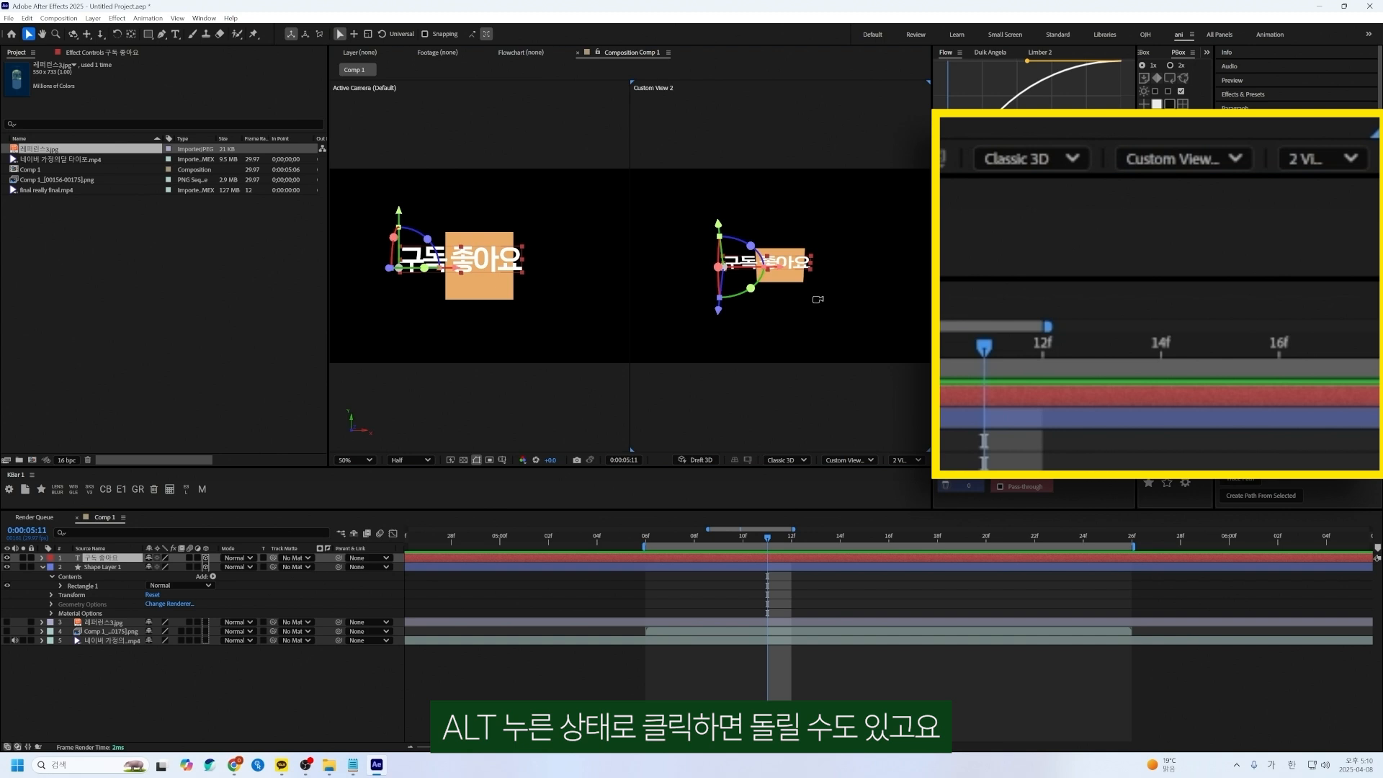
{"action": "left_click_drag", "start_coordinate": [818, 299], "coordinate": [770, 262]}
{"action": "scroll", "coordinate": [770, 262], "scroll_direction": "up", "scroll_amount": 1}
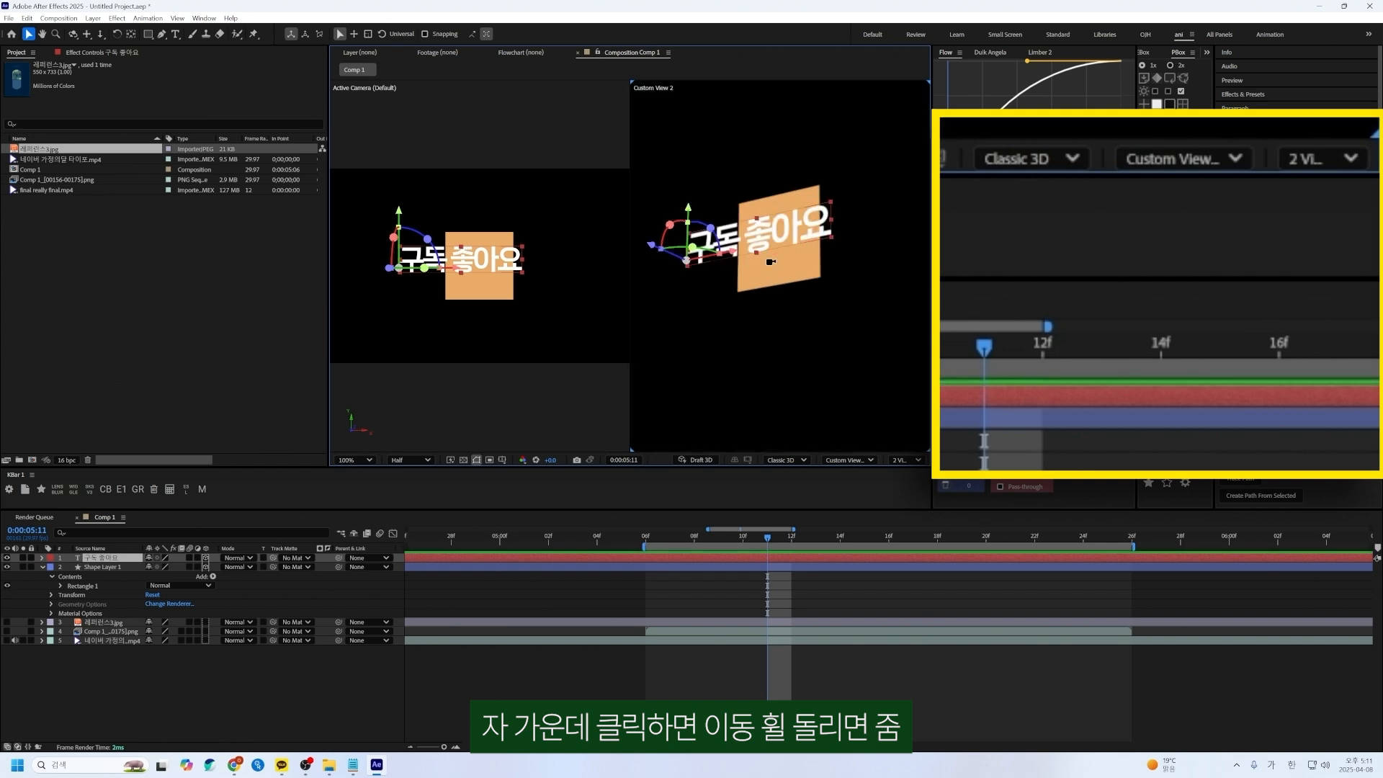
{"action": "scroll", "coordinate": [770, 262], "scroll_direction": "up", "scroll_amount": 1}
{"action": "scroll", "coordinate": [770, 257], "scroll_direction": "down", "scroll_amount": 1}
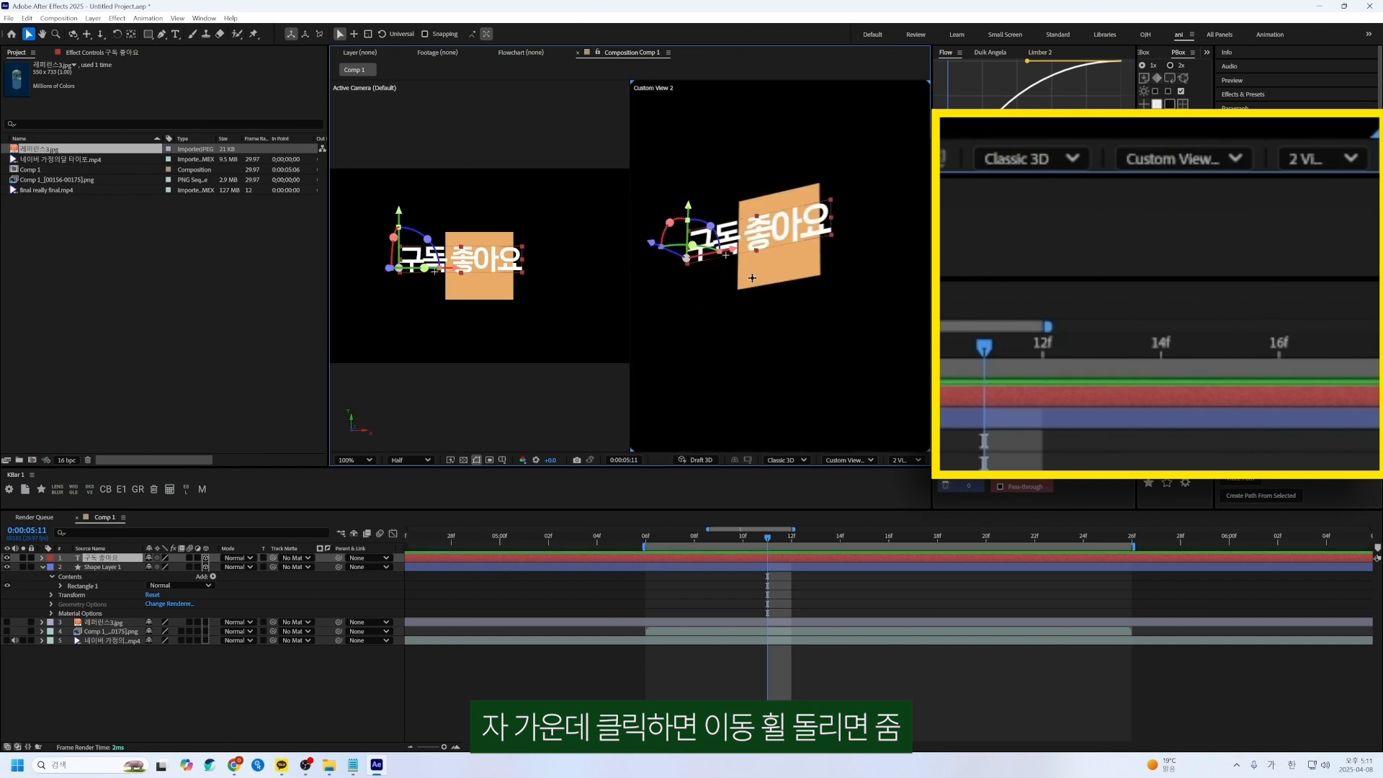
{"action": "left_click_drag", "start_coordinate": [729, 255], "coordinate": [762, 338]}
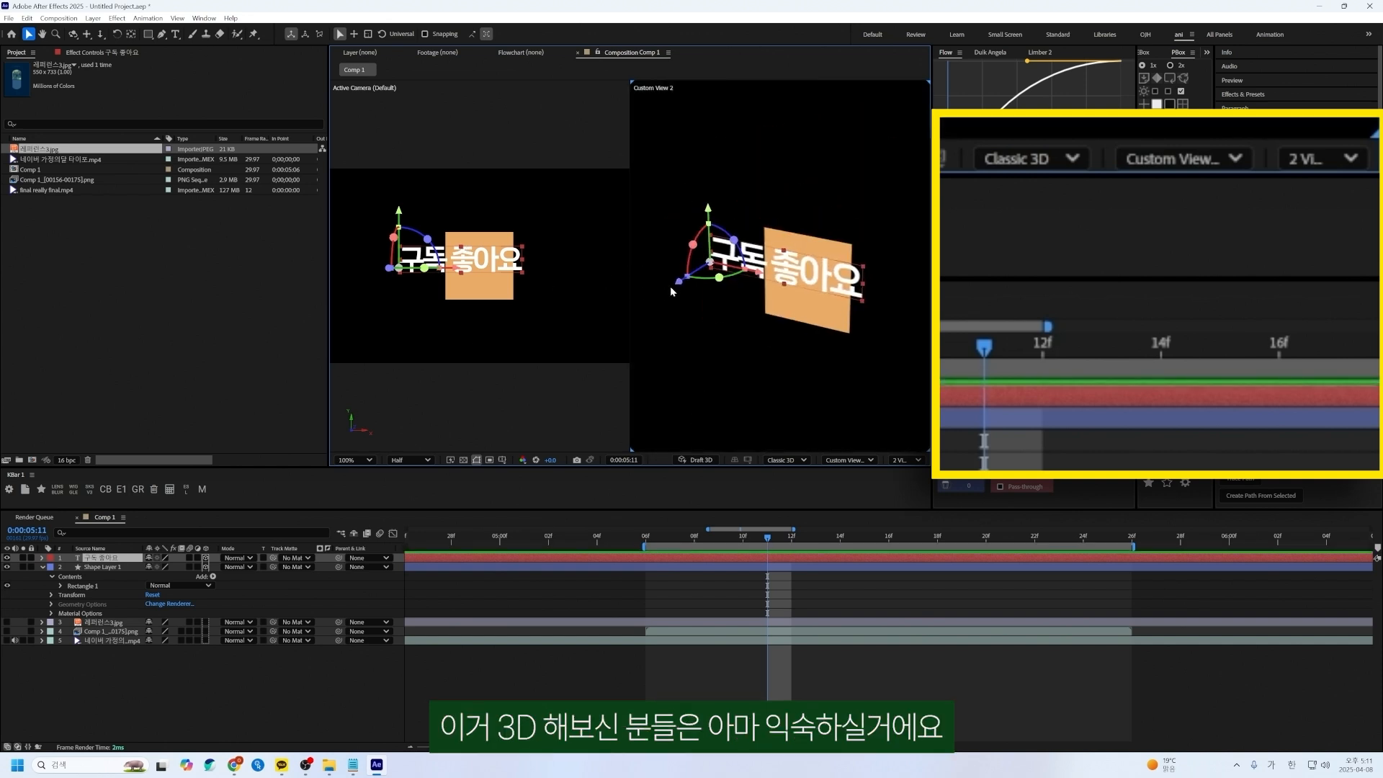
Step: Move the 구독 좋아요 text layer forward in depth, check it from another angle in Custom View 2, and return to 1 View
{"action": "left_click_drag", "start_coordinate": [677, 284], "coordinate": [654, 295]}
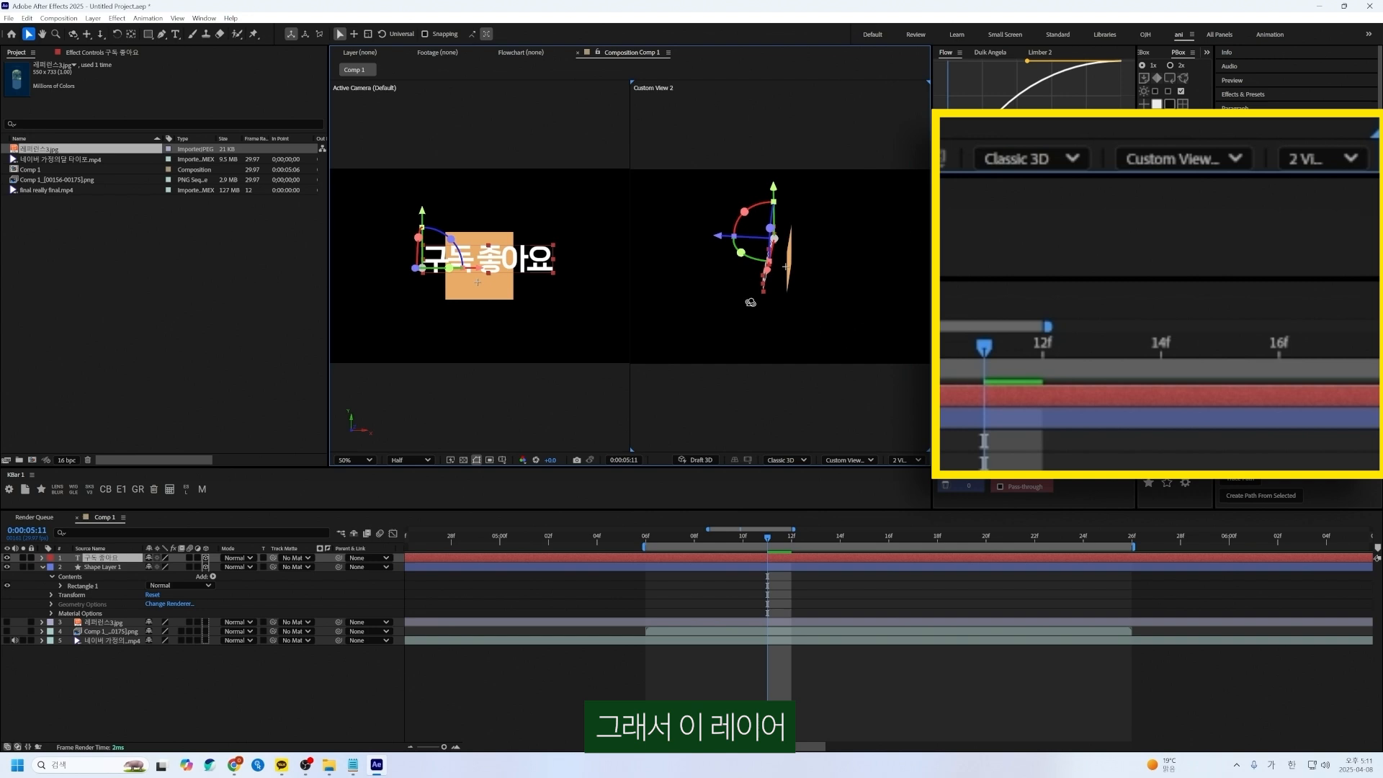
{"action": "left_click_drag", "start_coordinate": [750, 302], "coordinate": [800, 294]}
{"action": "left_click", "coordinate": [902, 459]}
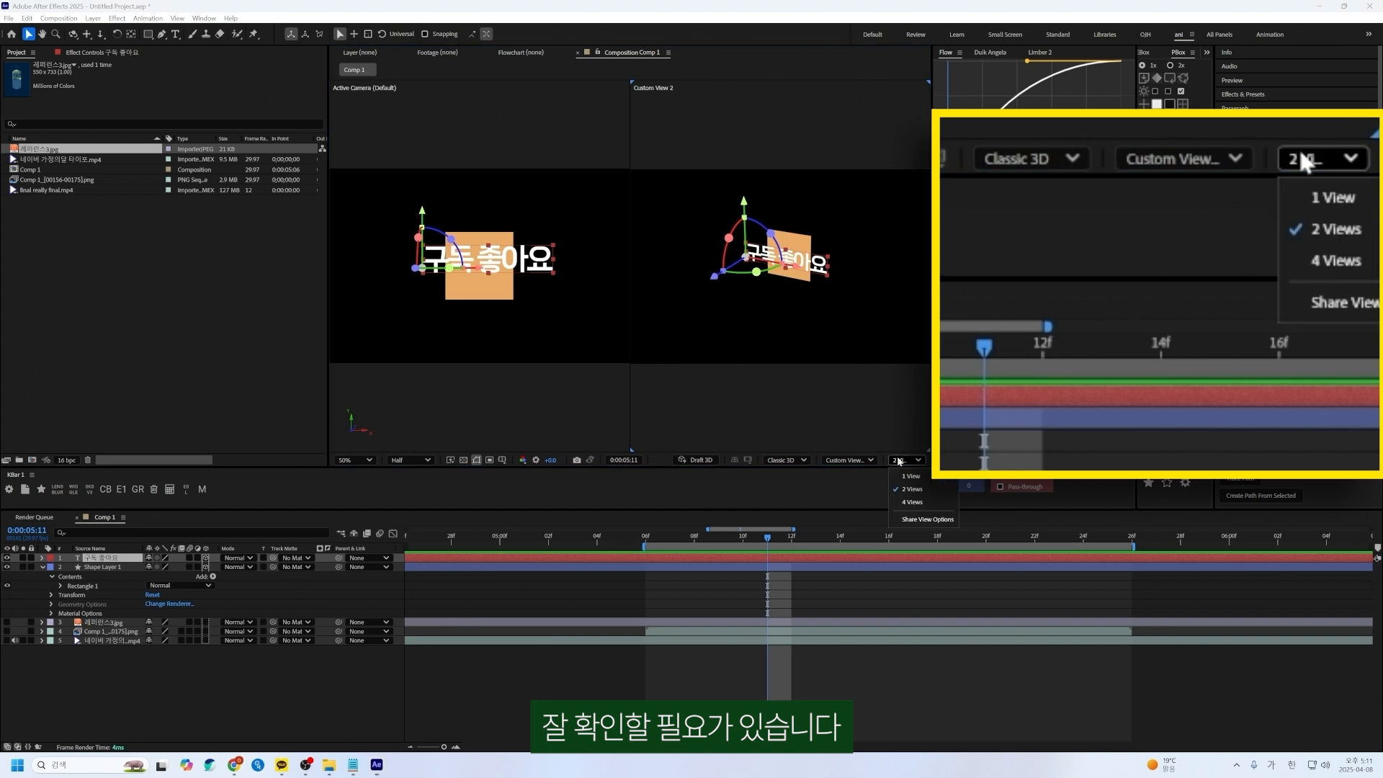
{"action": "left_click", "coordinate": [905, 469]}
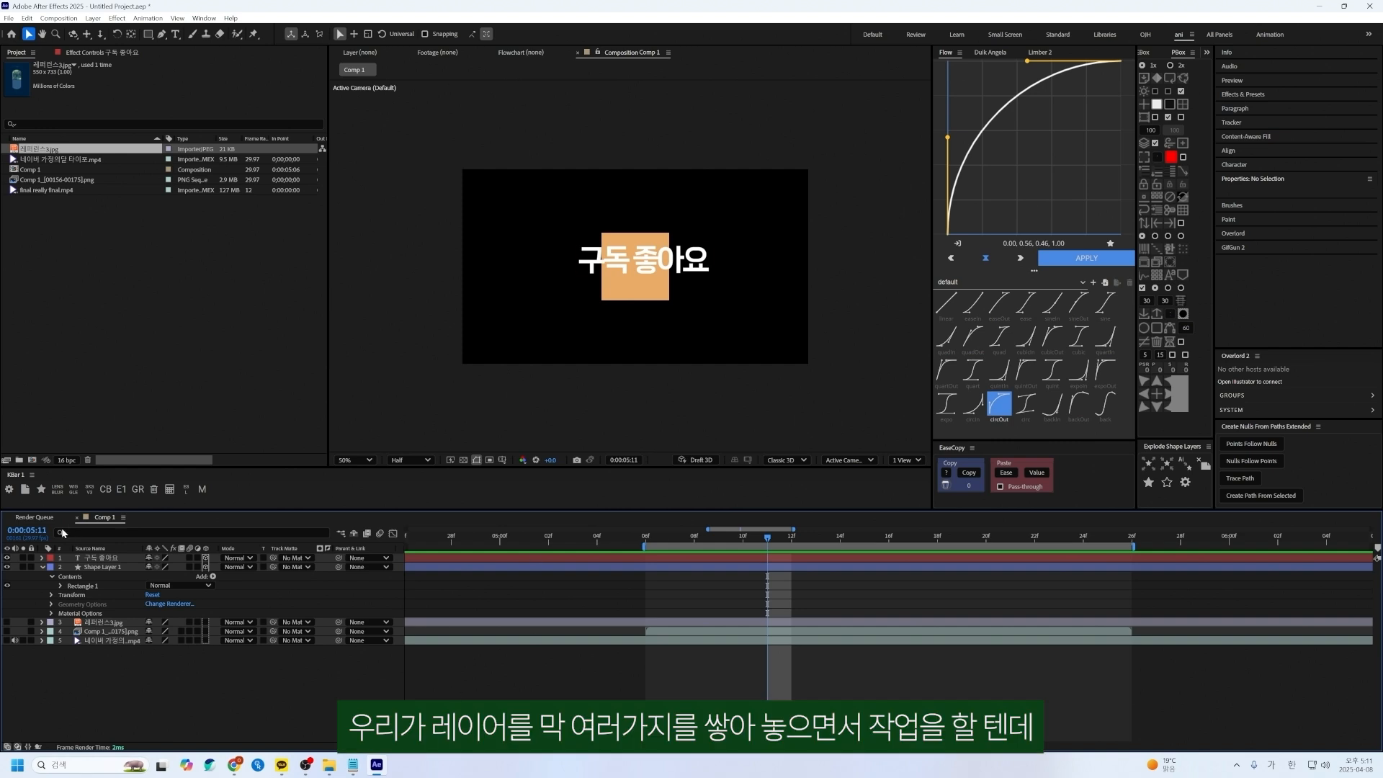
Step: Hide the 구독 좋아요 text layer and delete it from Comp 1
{"action": "left_click", "coordinate": [6, 557]}
{"action": "left_click", "coordinate": [77, 556]}
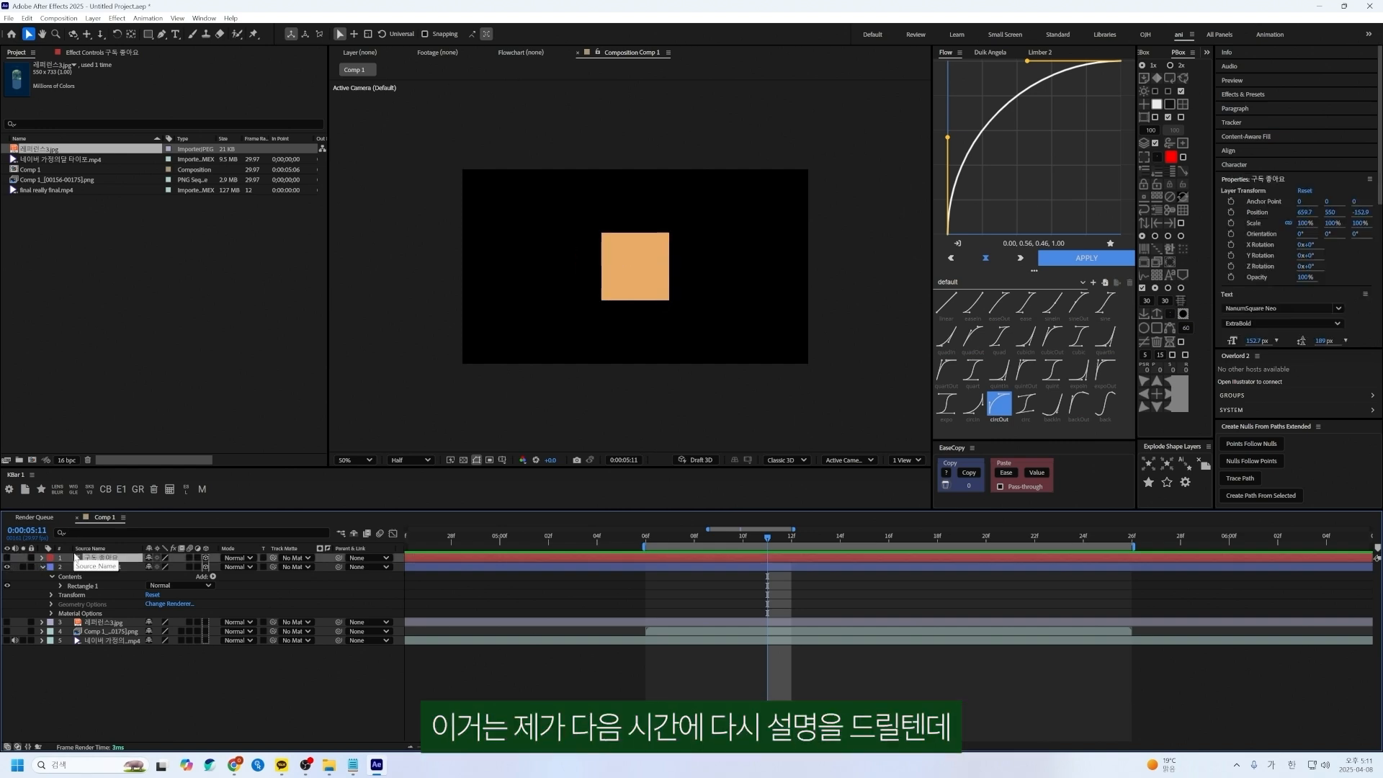
{"action": "key", "text": "Delete"}
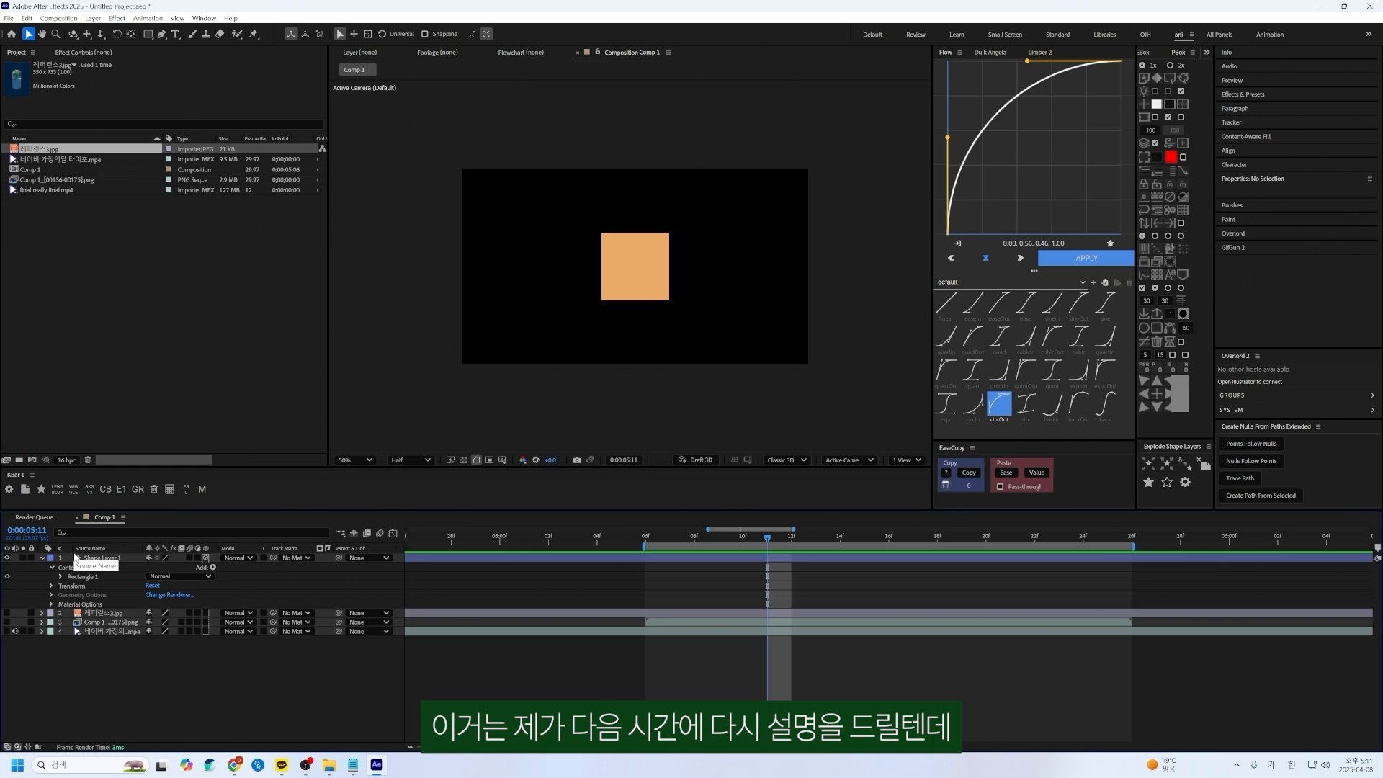
Step: Turn off 3D for Shape Layer 1 and pre-compose it as Shape Layer 1 Comp 1, moving all attributes into the new composition
{"action": "left_click", "coordinate": [76, 557]}
{"action": "left_click", "coordinate": [137, 694]}
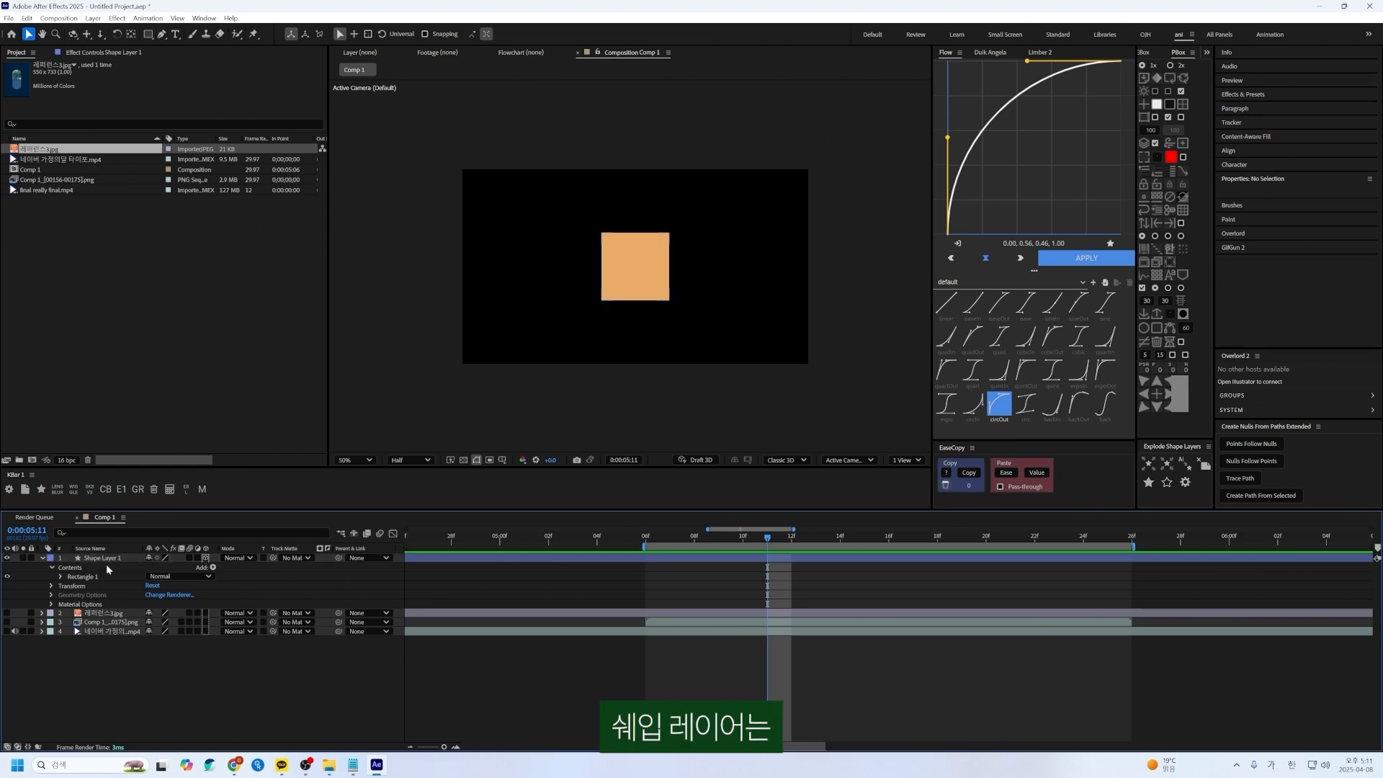
{"action": "left_click", "coordinate": [204, 559]}
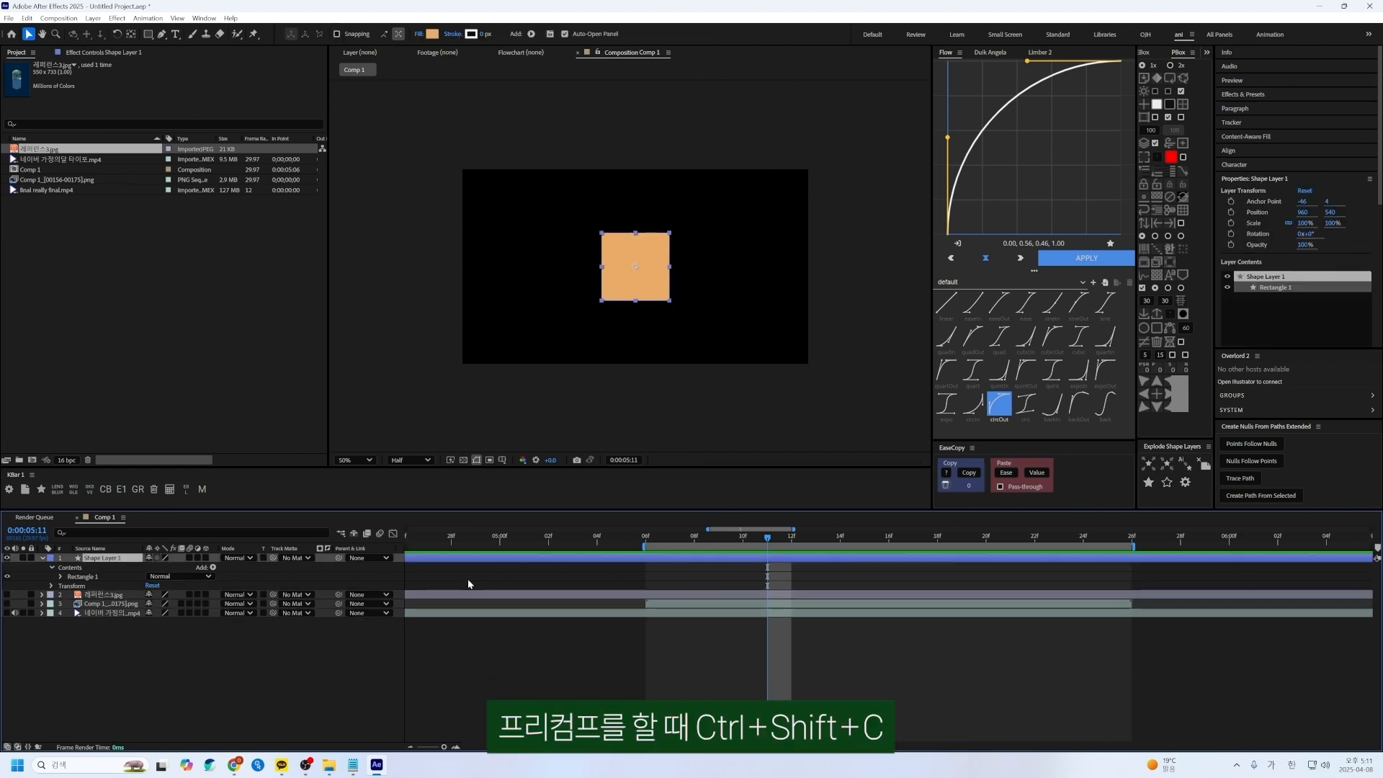
{"action": "key", "text": "ctrl+shift+c"}
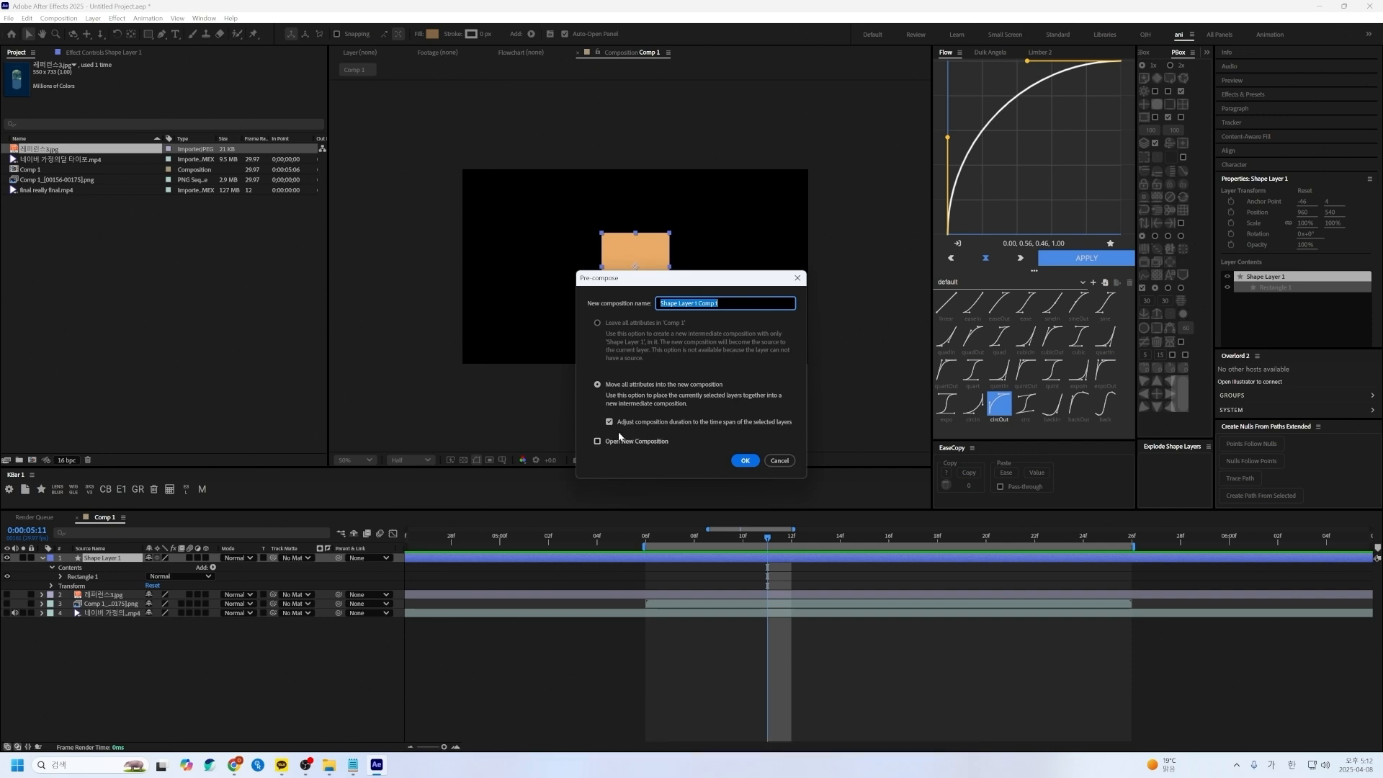
{"action": "left_click", "coordinate": [745, 461]}
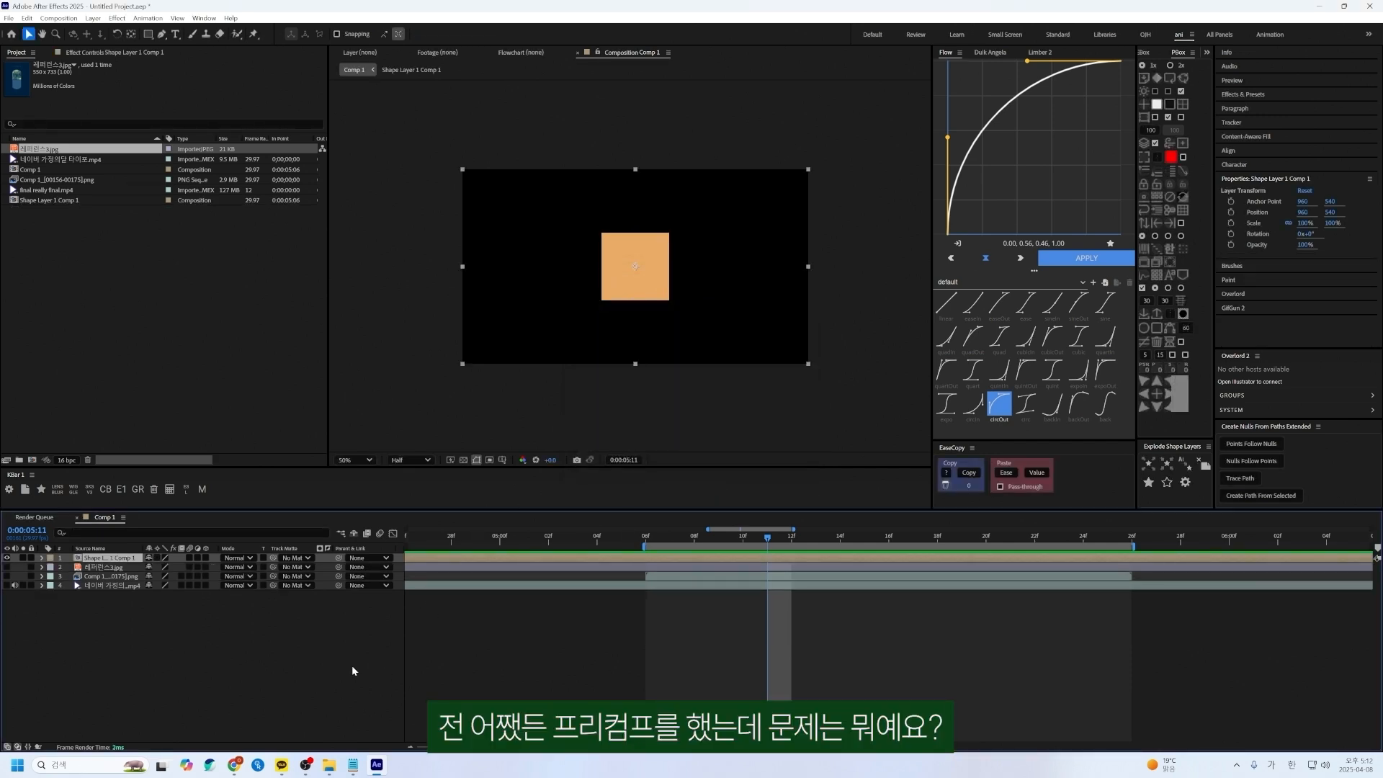
Step: Shift the Shape Layer 1 Comp 1 layer around the frame by its empty area, leaving it at about 960, 530
{"action": "left_click", "coordinate": [352, 667]}
{"action": "left_click", "coordinate": [125, 557]}
{"action": "mouse_move", "coordinate": [500, 292]}
{"action": "left_mouse_down"}
{"action": "mouse_move", "coordinate": [533, 330]}
{"action": "mouse_move", "coordinate": [494, 291]}
{"action": "mouse_move", "coordinate": [520, 287]}
{"action": "mouse_move", "coordinate": [503, 296]}
{"action": "left_mouse_up"}
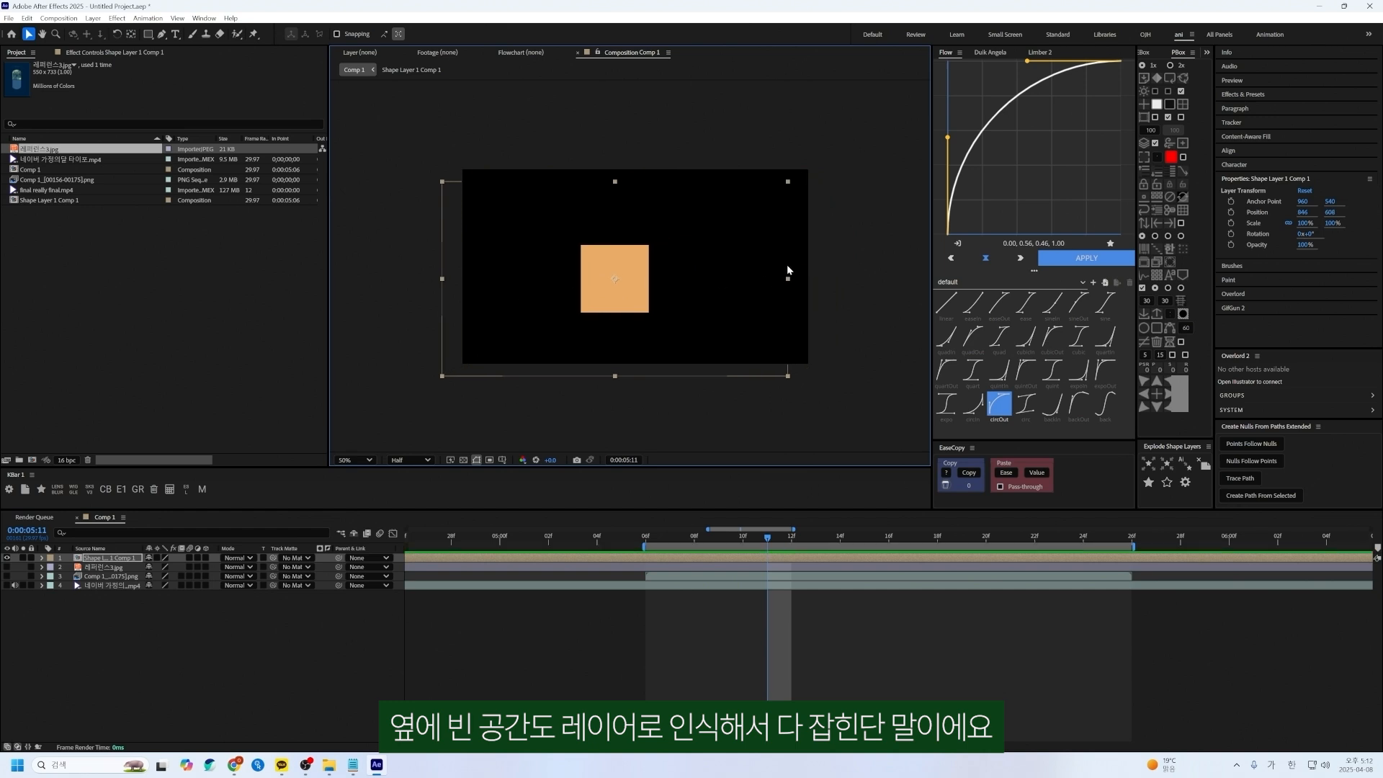
{"action": "mouse_move", "coordinate": [788, 270]}
{"action": "left_mouse_down"}
{"action": "mouse_move", "coordinate": [763, 294]}
{"action": "mouse_move", "coordinate": [778, 259]}
{"action": "left_mouse_up"}
{"action": "left_click_drag", "start_coordinate": [573, 266], "coordinate": [737, 267]}
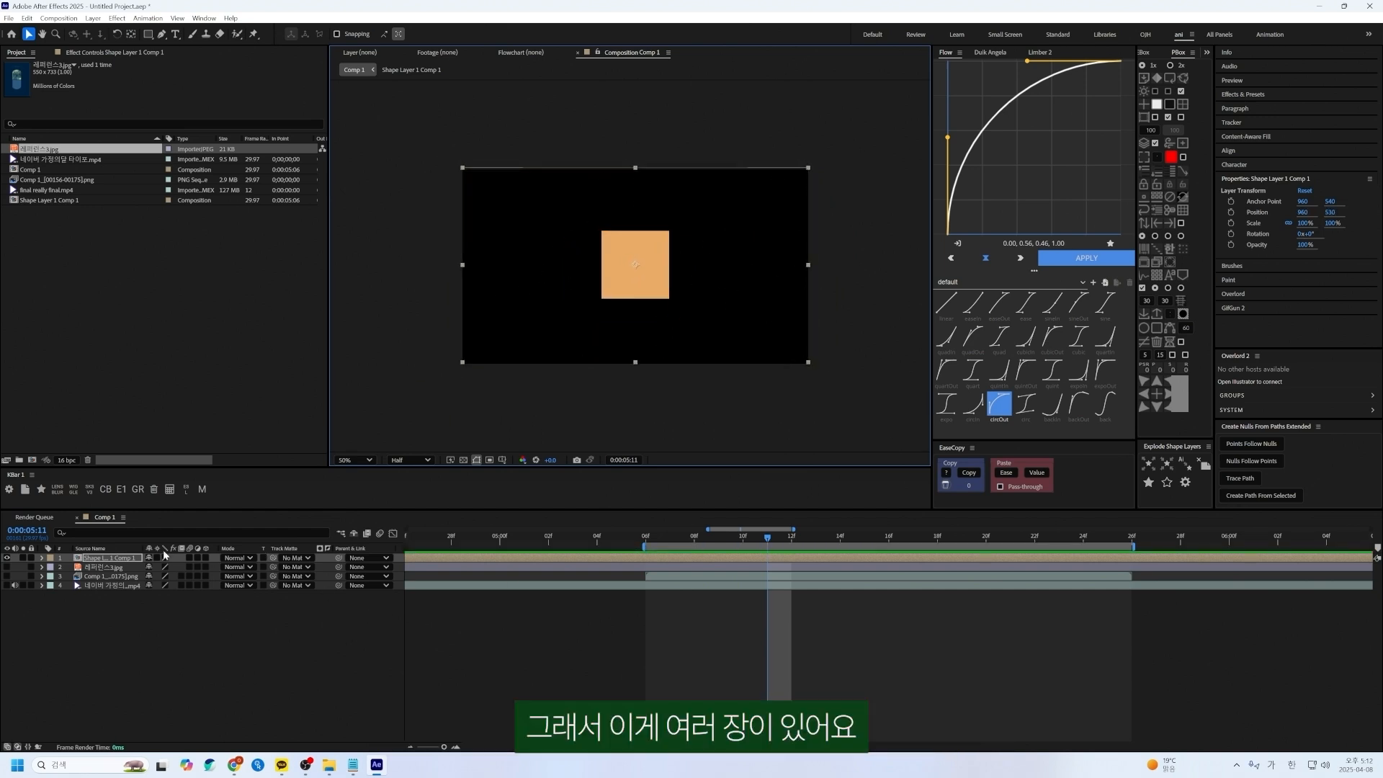
Step: Turn the Shape Layer 1 Comp 1 layer into a 3D layer and duplicate it six times
{"action": "left_click", "coordinate": [206, 557]}
{"action": "key", "text": "ctrl+d"}
{"action": "key", "text": "ctrl+d"}
{"action": "key", "text": "ctrl+d"}
{"action": "key", "text": "ctrl+d"}
{"action": "key", "text": "ctrl+d"}
{"action": "key", "text": "ctrl+d"}
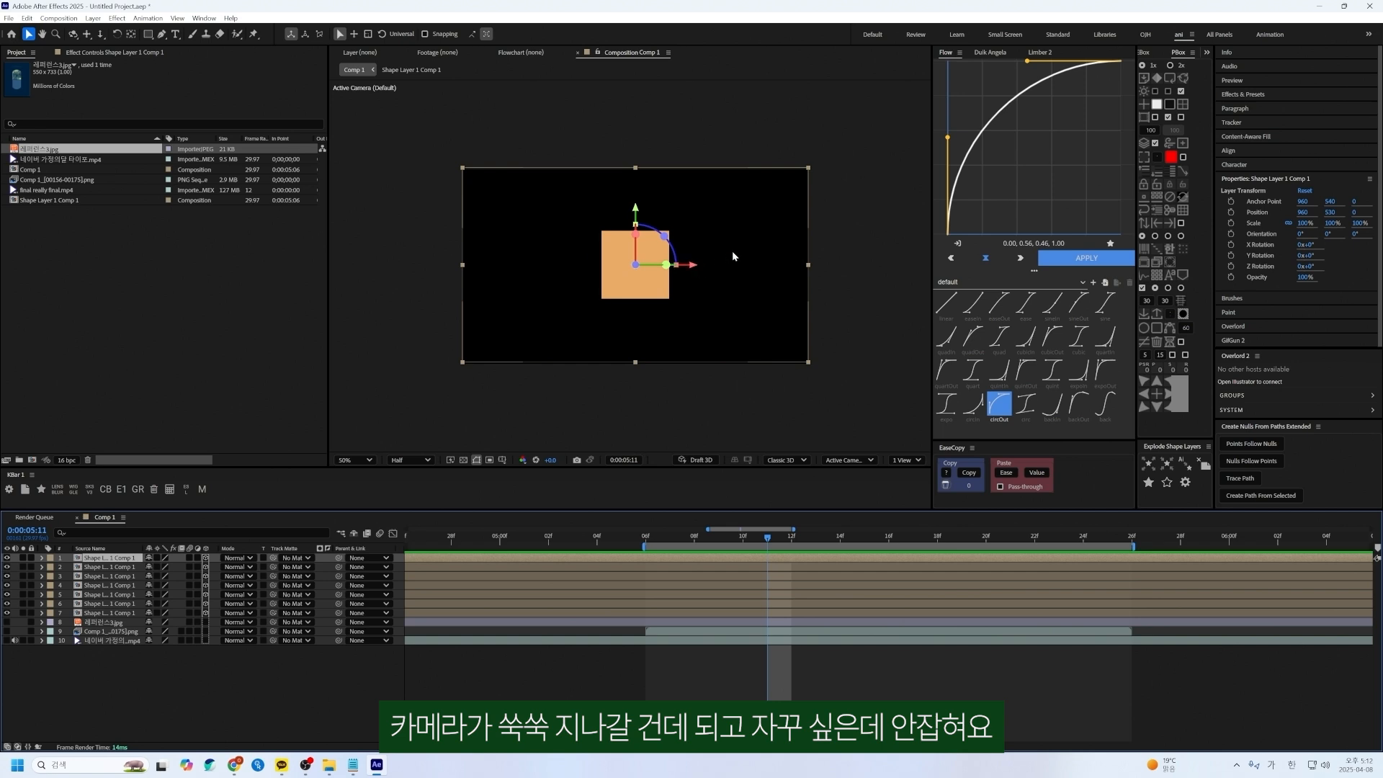
Step: Spread copies of the pre-composed square toward the upper left, upper right and lower edge of Comp 1, grabbing their empty areas
{"action": "mouse_move", "coordinate": [733, 252]}
{"action": "left_mouse_down"}
{"action": "mouse_move", "coordinate": [694, 292]}
{"action": "mouse_move", "coordinate": [660, 290]}
{"action": "mouse_move", "coordinate": [731, 350]}
{"action": "mouse_move", "coordinate": [704, 276]}
{"action": "mouse_move", "coordinate": [726, 247]}
{"action": "mouse_move", "coordinate": [734, 262]}
{"action": "left_mouse_up"}
{"action": "left_click_drag", "start_coordinate": [631, 214], "coordinate": [505, 158]}
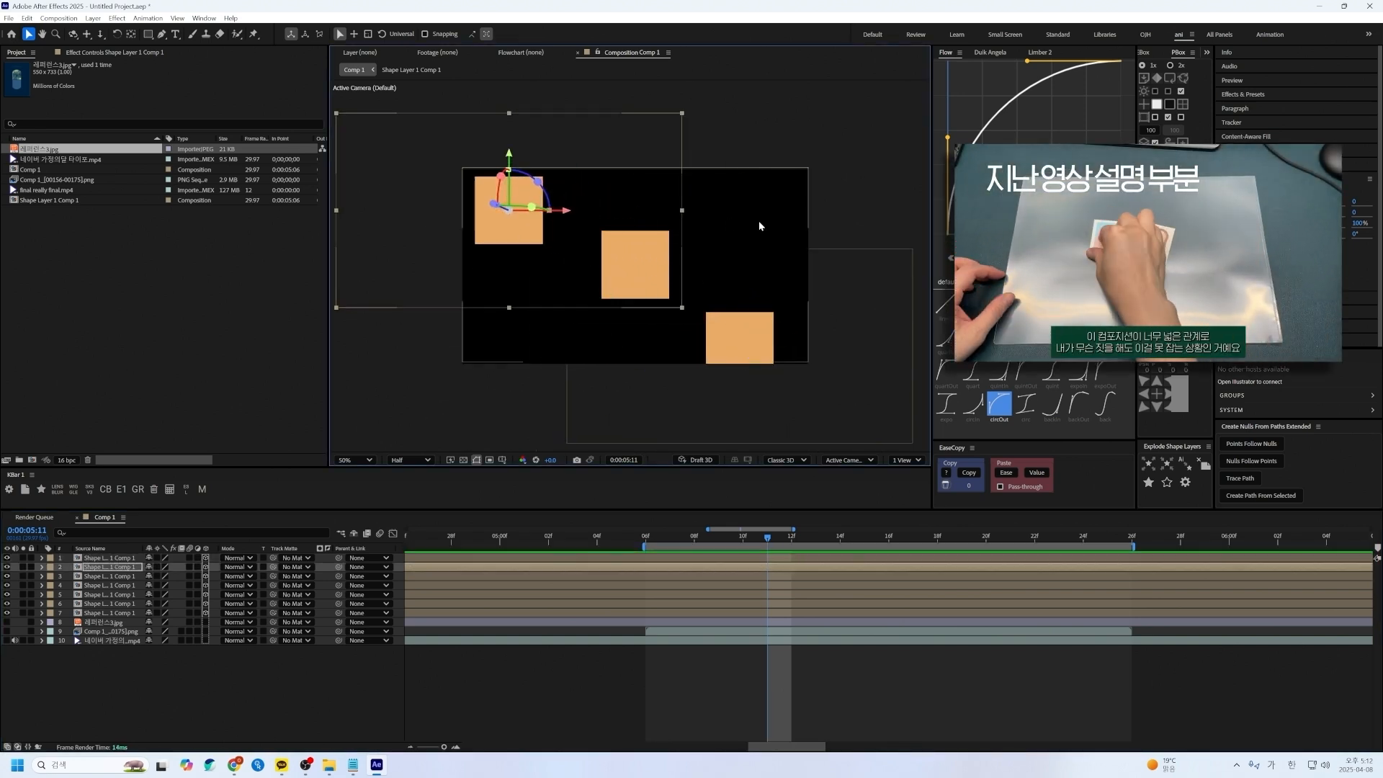
{"action": "left_click_drag", "start_coordinate": [751, 203], "coordinate": [871, 111]}
{"action": "mouse_move", "coordinate": [609, 286]}
{"action": "left_mouse_down"}
{"action": "mouse_move", "coordinate": [563, 311]}
{"action": "mouse_move", "coordinate": [576, 313]}
{"action": "mouse_move", "coordinate": [590, 272]}
{"action": "left_mouse_up"}
{"action": "left_click_drag", "start_coordinate": [680, 397], "coordinate": [642, 397]}
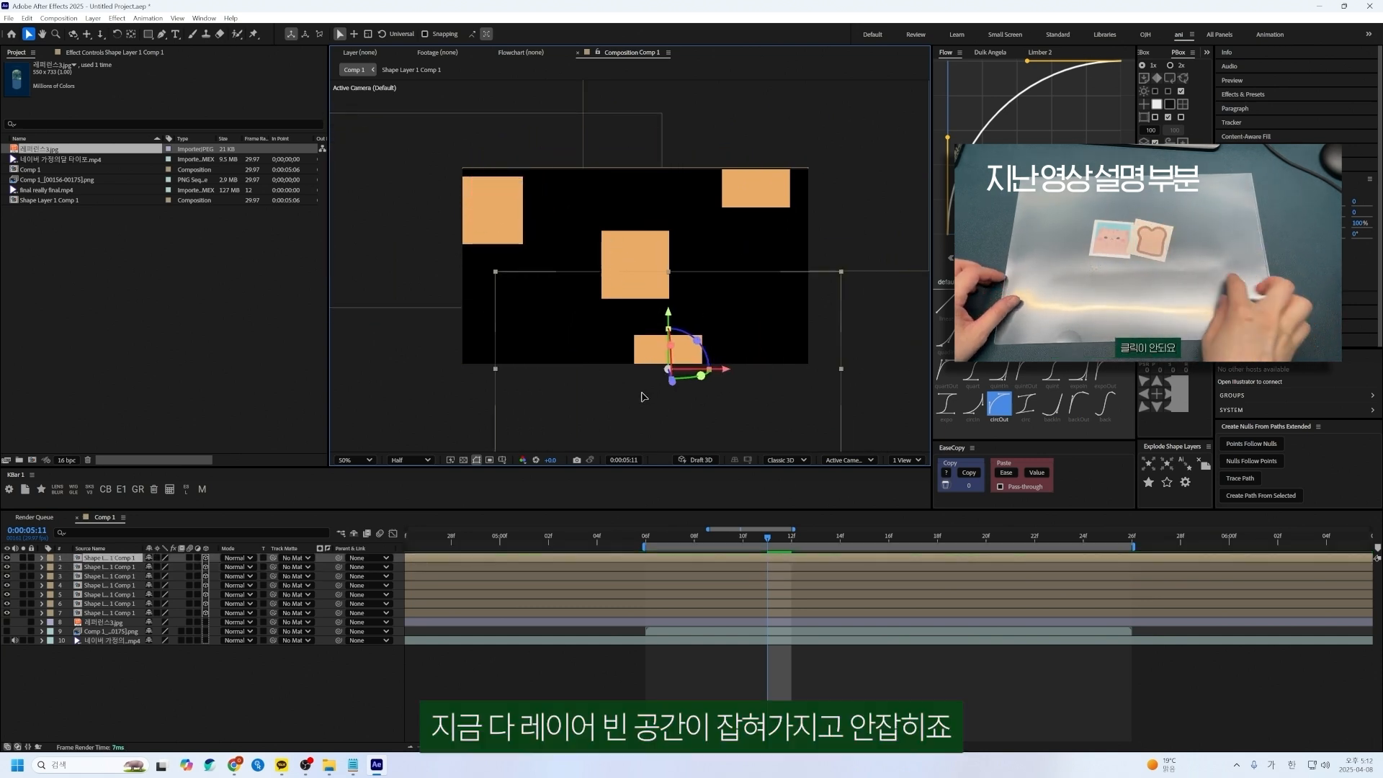
{"action": "left_click_drag", "start_coordinate": [756, 189], "coordinate": [742, 189]}
{"action": "left_click_drag", "start_coordinate": [525, 278], "coordinate": [537, 273]}
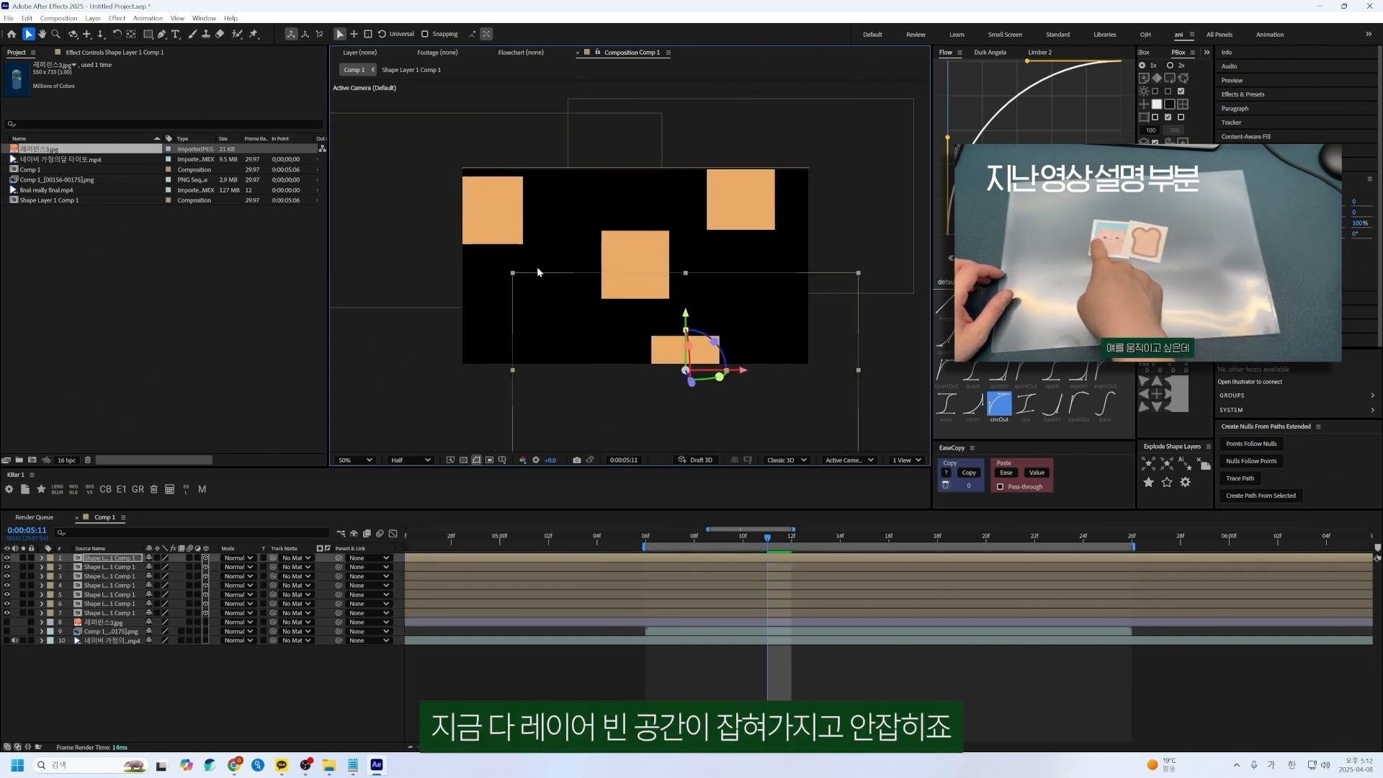
Step: Undo all the moves of the square copies so they stack at the centre, and open the Shape Layer 1 Comp 1 composition
{"action": "left_click_drag", "start_coordinate": [493, 211], "coordinate": [501, 218]}
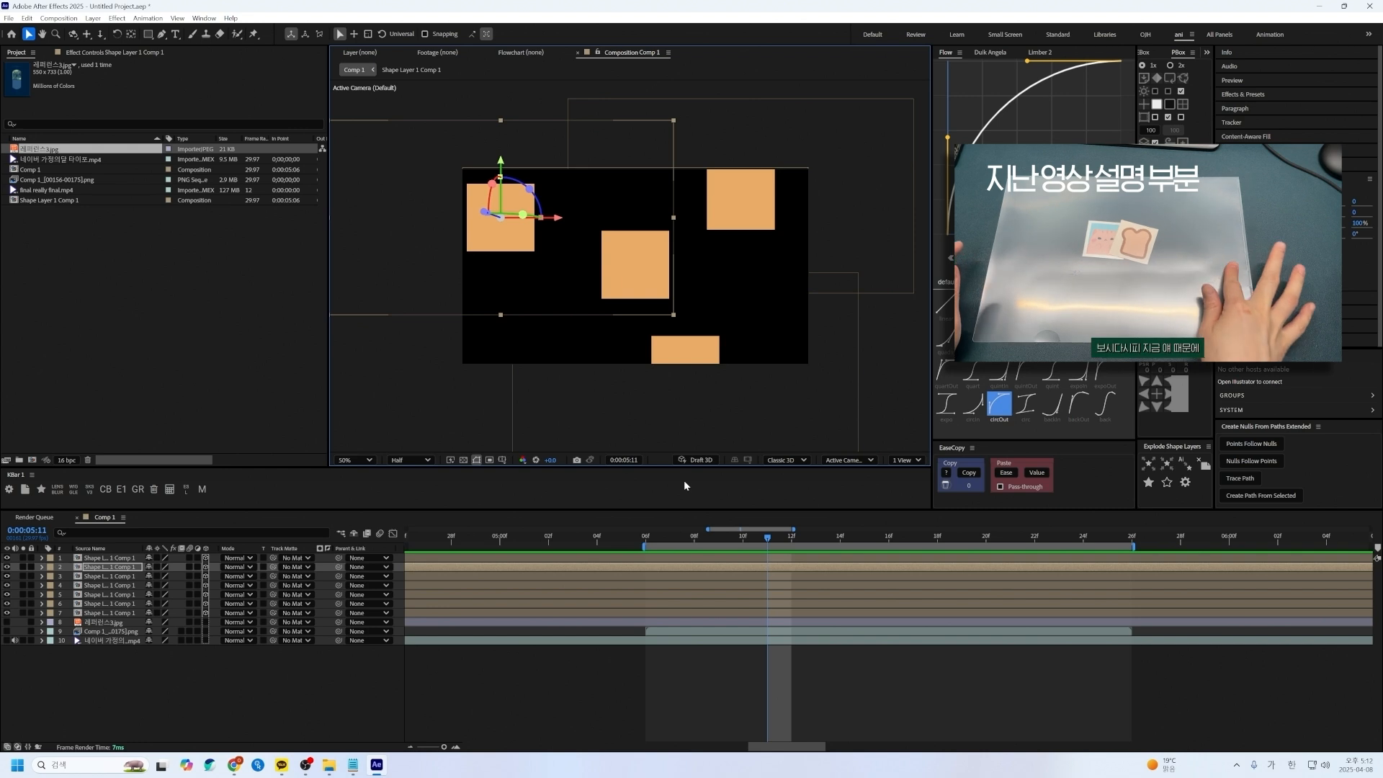
{"action": "key", "text": "ctrl+z"}
{"action": "key", "text": "ctrl+z"}
{"action": "key", "text": "ctrl+z"}
{"action": "key", "text": "ctrl+z"}
{"action": "key", "text": "ctrl+z"}
{"action": "key", "text": "ctrl+z"}
{"action": "key", "text": "ctrl+z"}
{"action": "key", "text": "ctrl+z"}
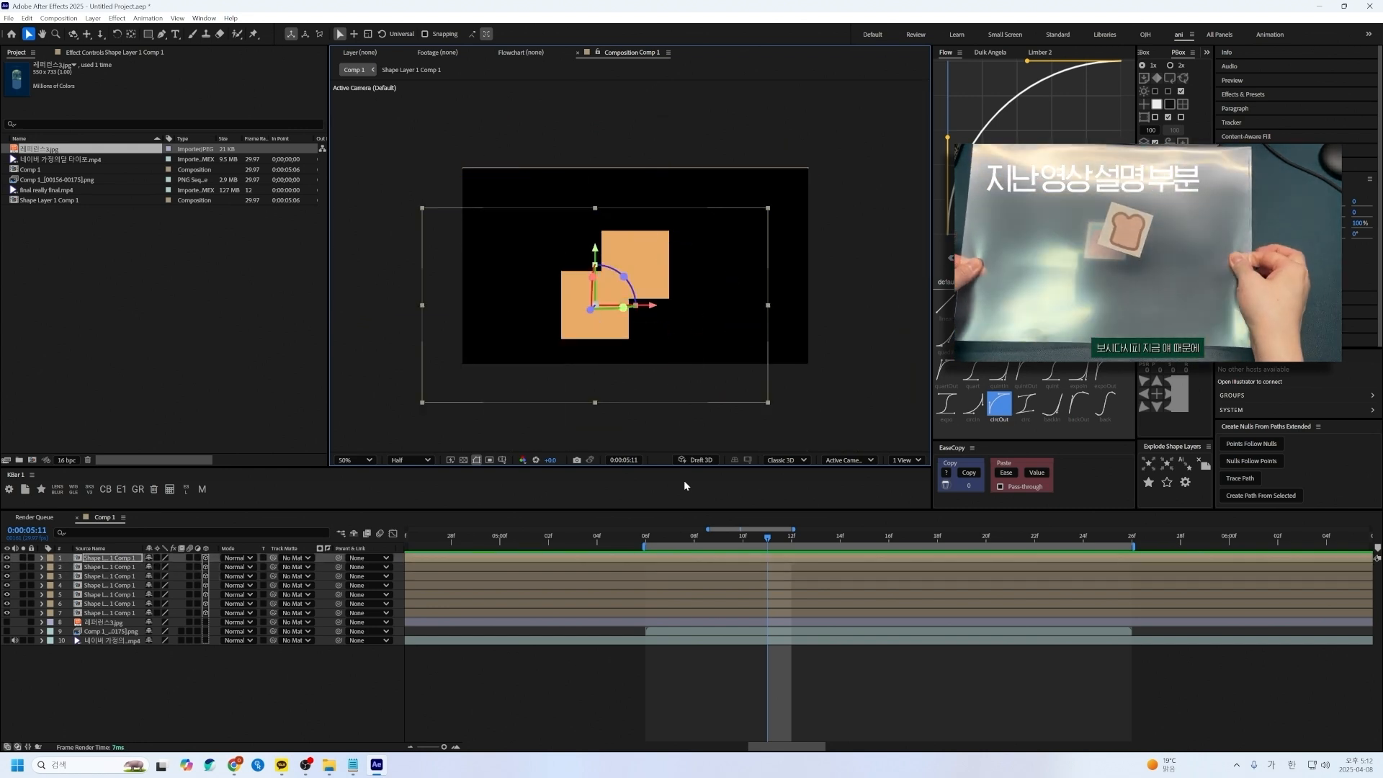
{"action": "key", "text": "ctrl+z"}
{"action": "left_click", "coordinate": [222, 675]}
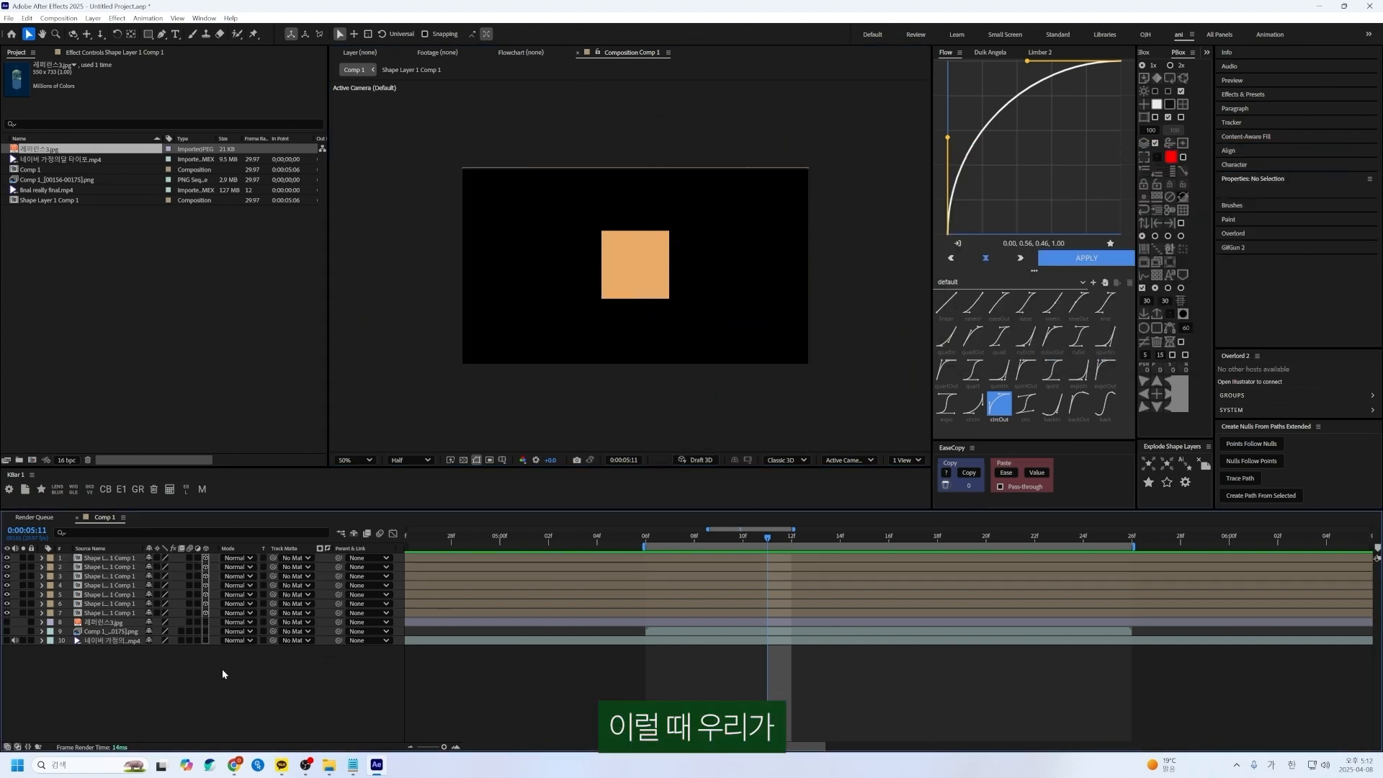
{"action": "double_click", "coordinate": [119, 559]}
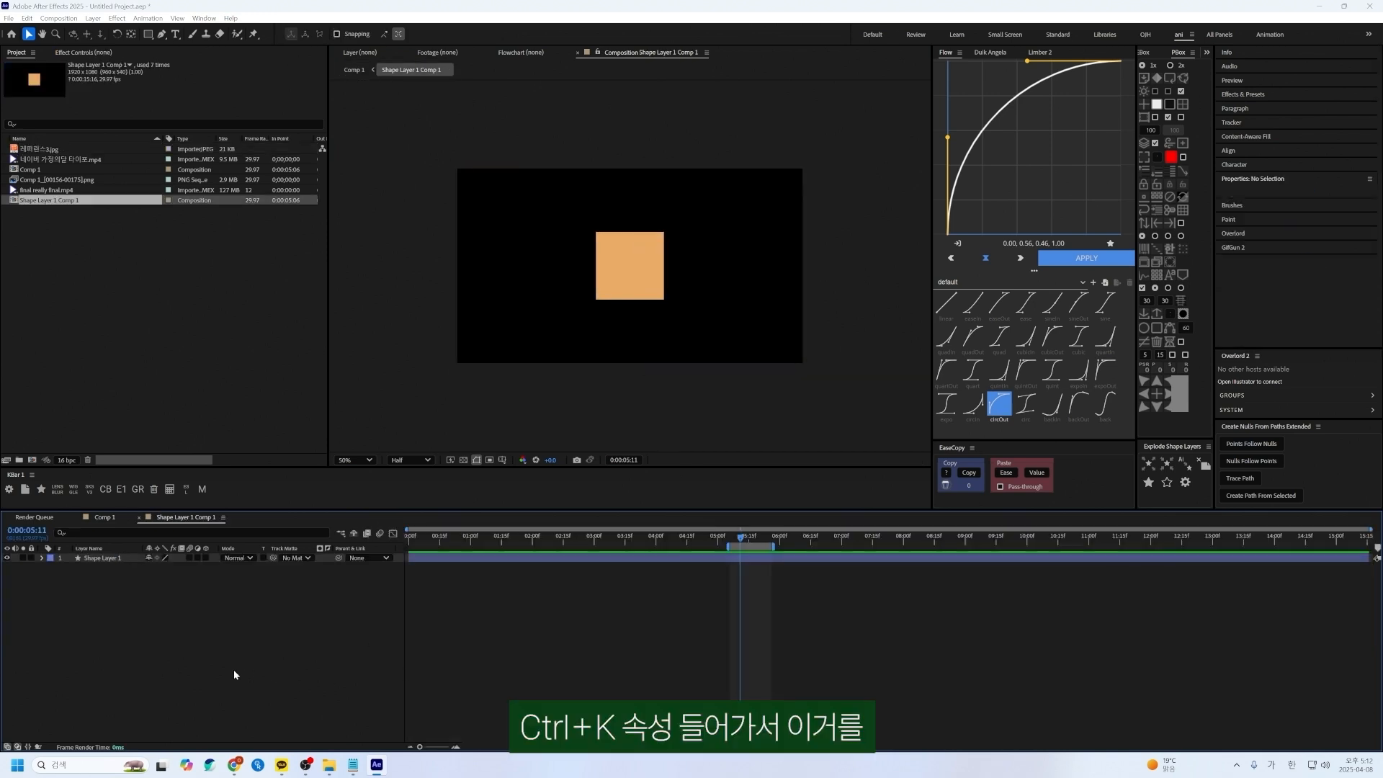
{"action": "key", "text": "ctrl+k"}
{"action": "left_click_drag", "start_coordinate": [620, 231], "coordinate": [720, 291]}
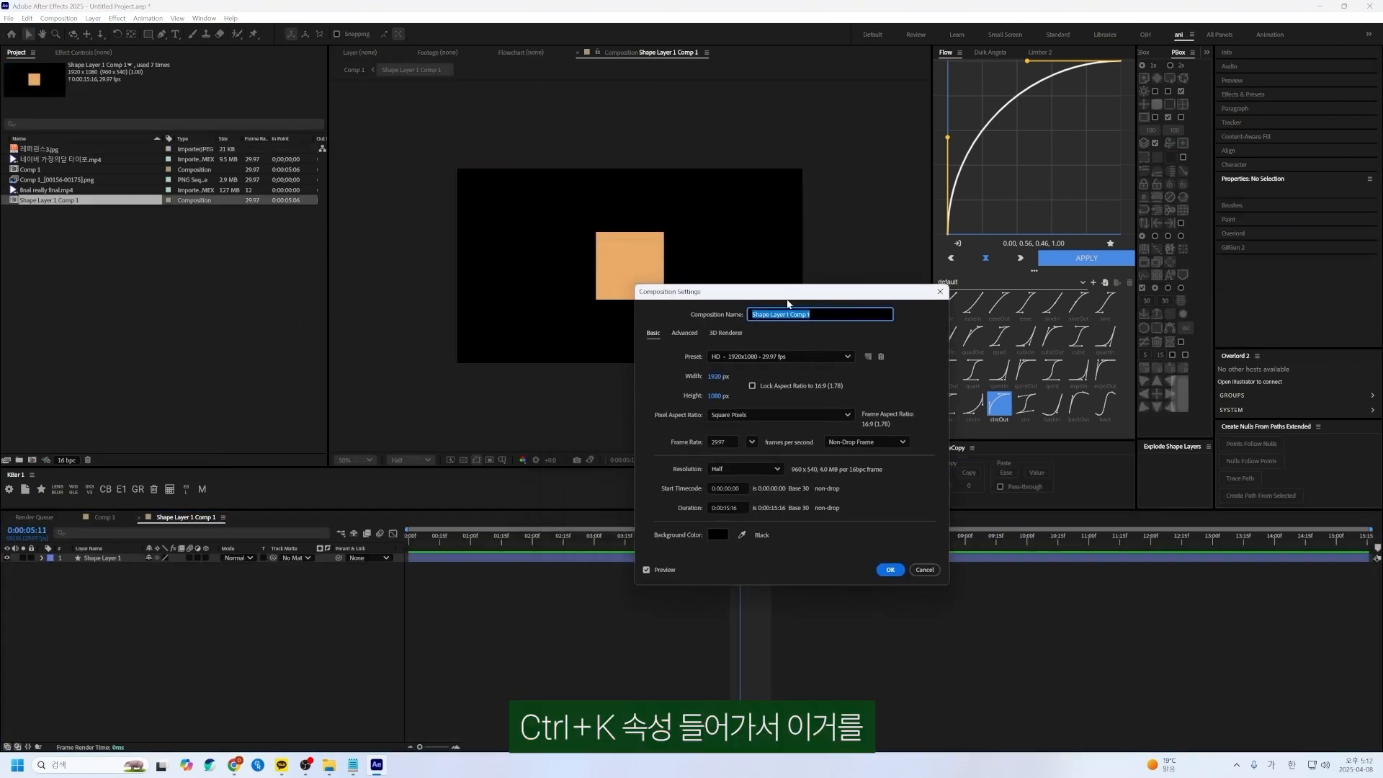
{"action": "left_click_drag", "start_coordinate": [717, 377], "coordinate": [668, 377]}
{"action": "left_click", "coordinate": [925, 569]}
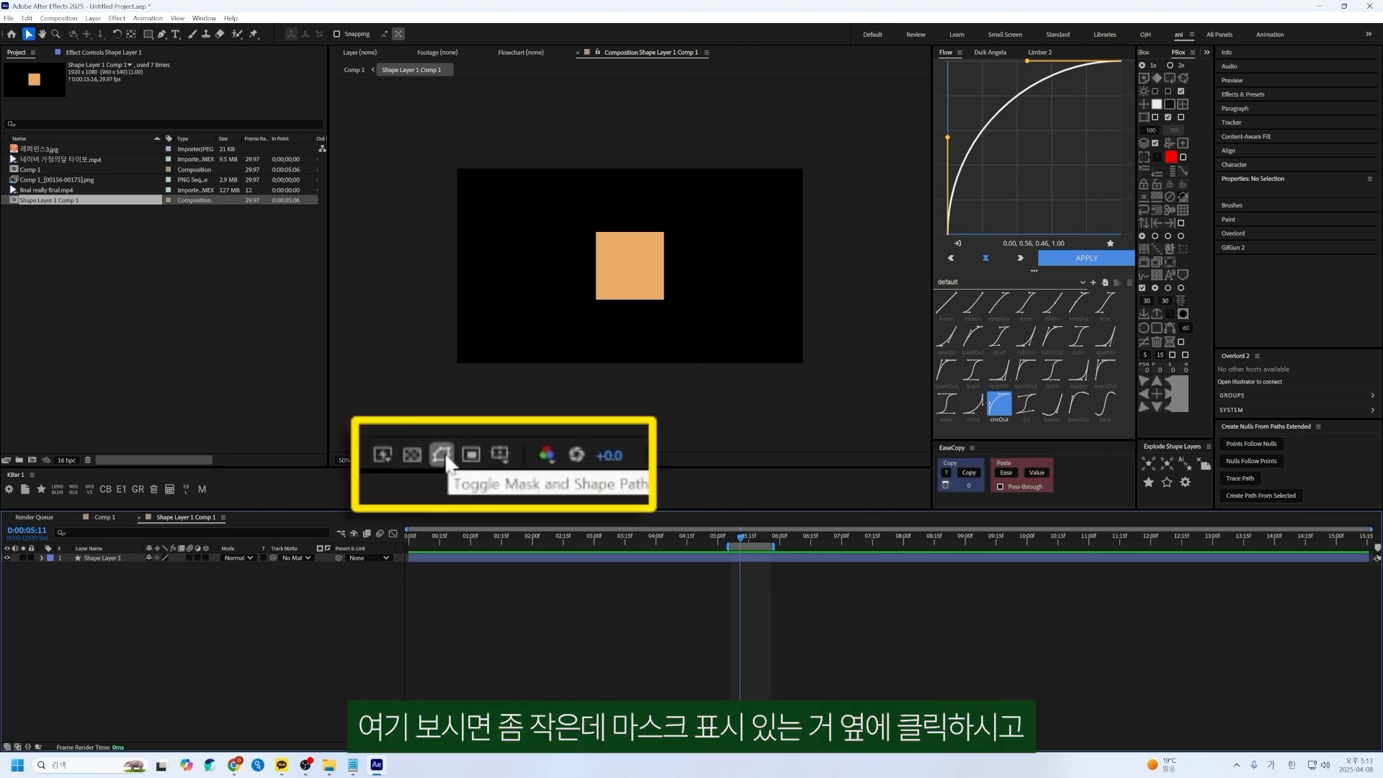
Step: Draw a region of interest about 748 x 650 px around the orange square and crop Shape Layer 1 Comp 1 to it
{"action": "left_click", "coordinate": [470, 457]}
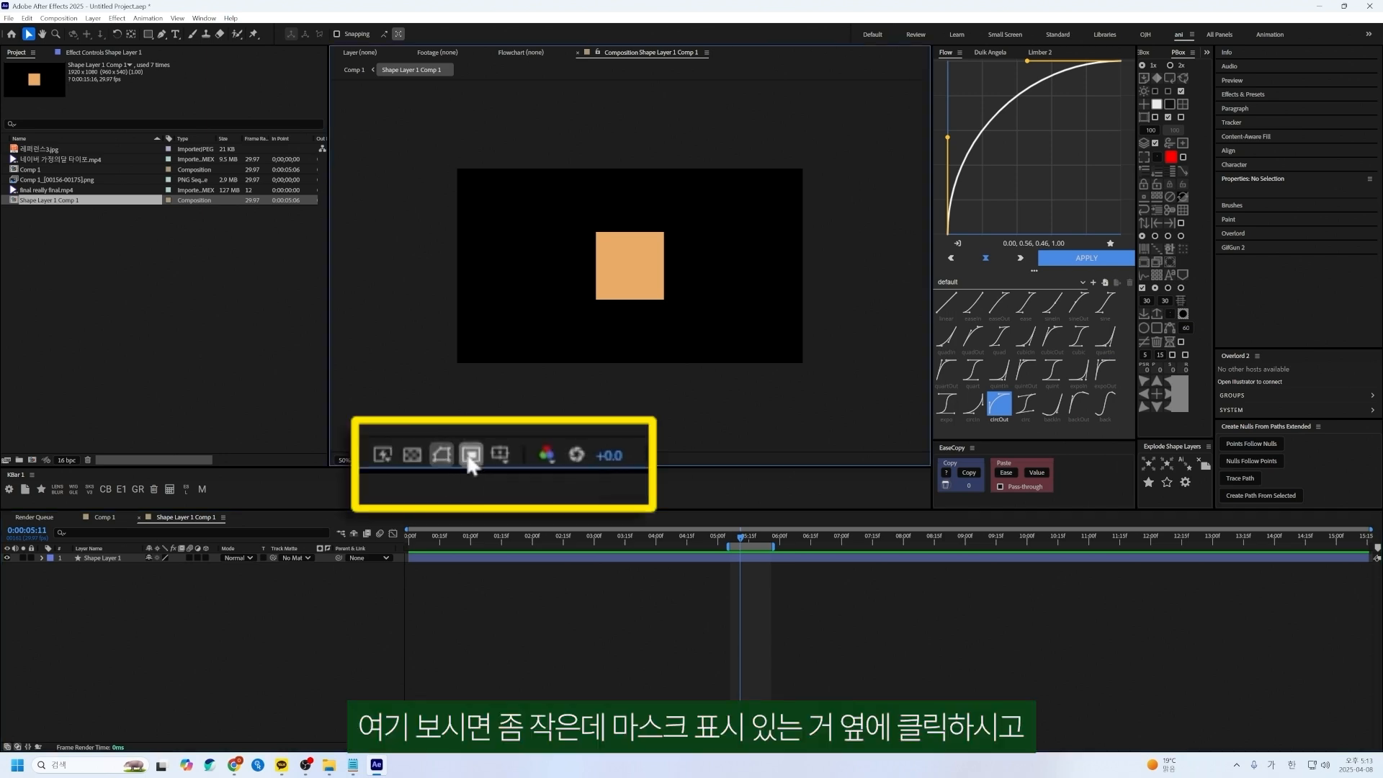
{"action": "left_click_drag", "start_coordinate": [559, 206], "coordinate": [696, 326]}
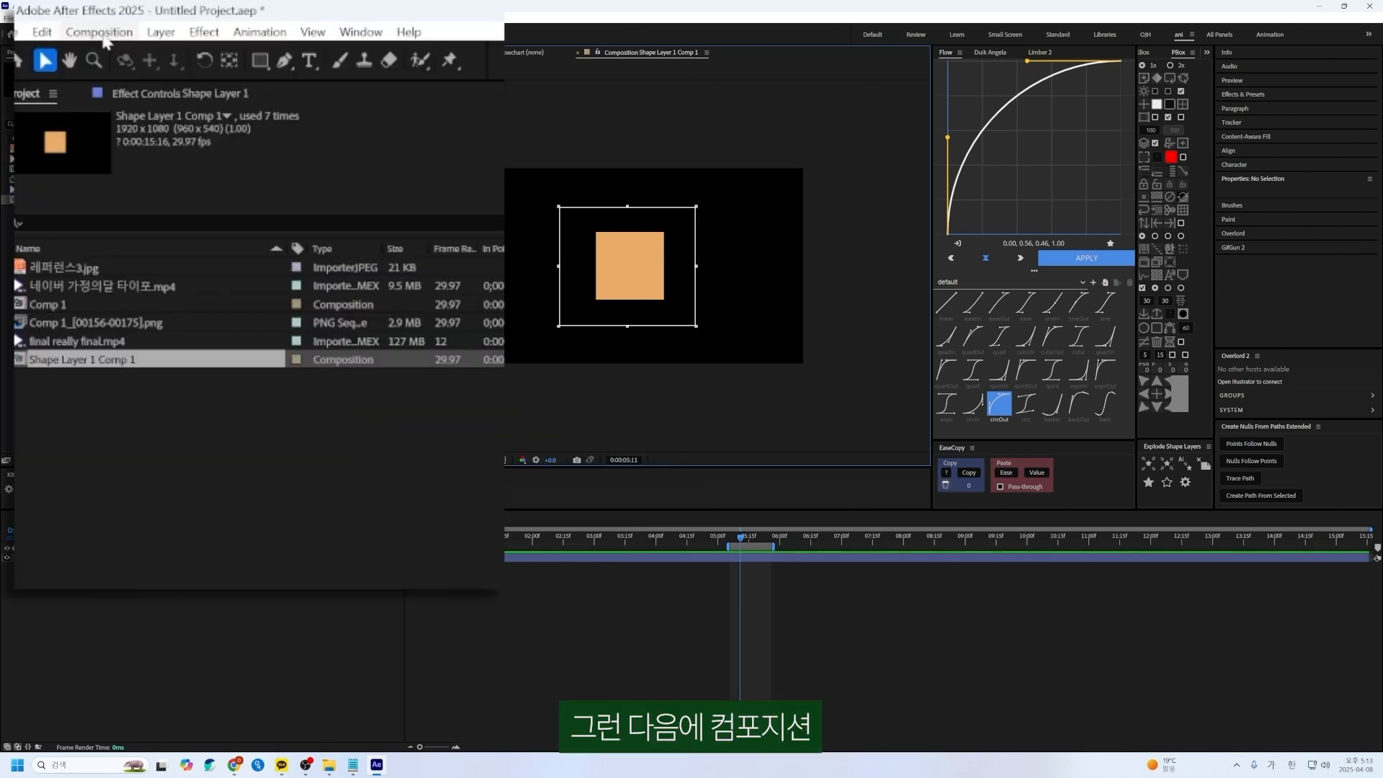
{"action": "left_click", "coordinate": [59, 18]}
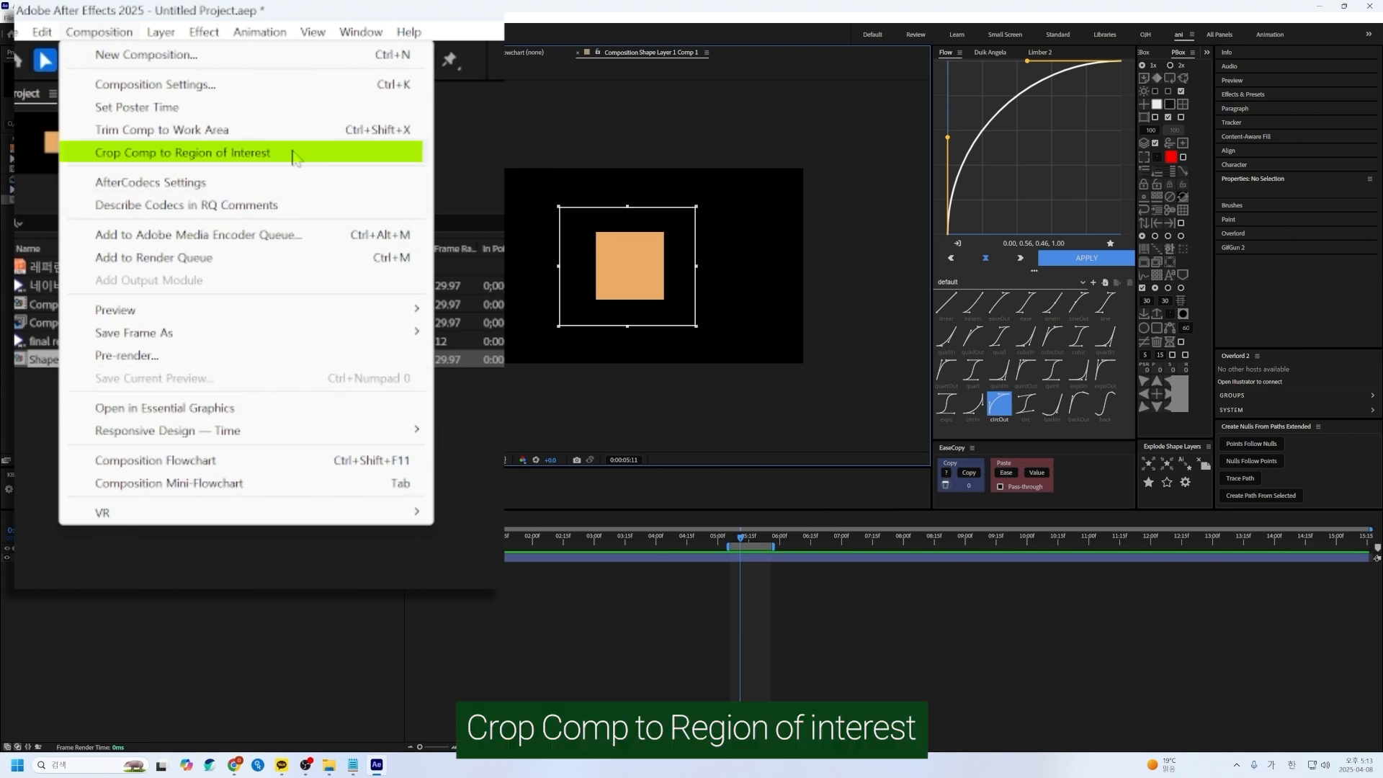
{"action": "left_click", "coordinate": [167, 87]}
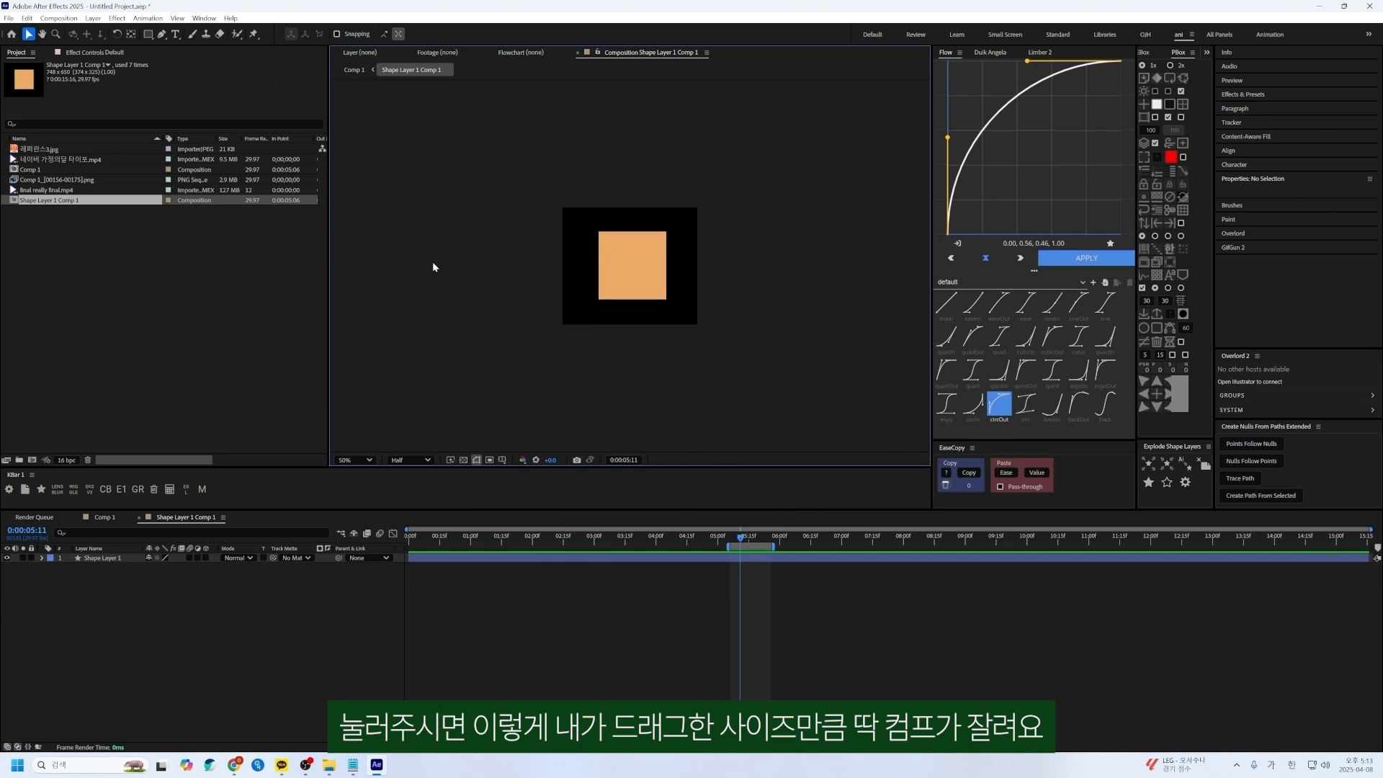
Step: Center Shape Layer 1 within the cropped composition and return to Comp 1
{"action": "left_click", "coordinate": [98, 560]}
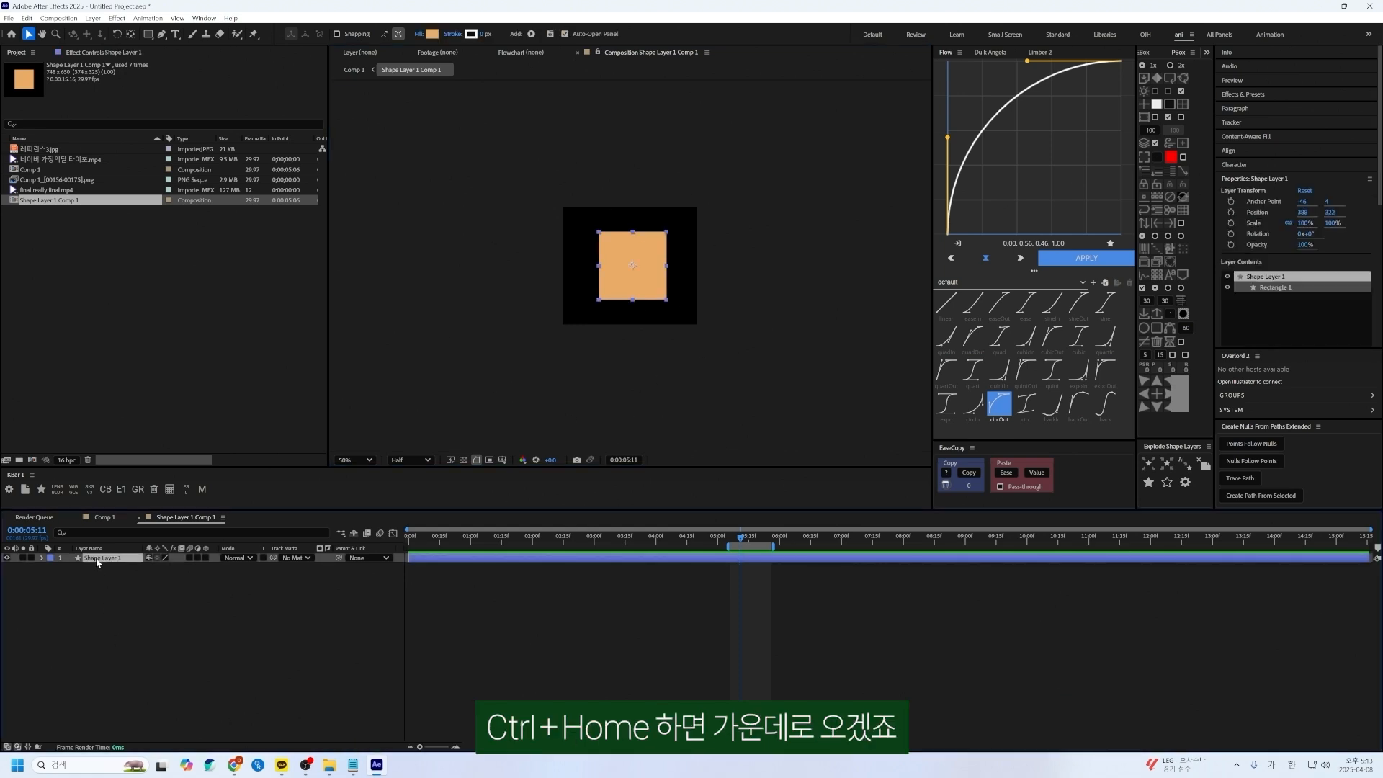
{"action": "key", "text": "ctrl+Home"}
{"action": "left_click", "coordinate": [103, 517]}
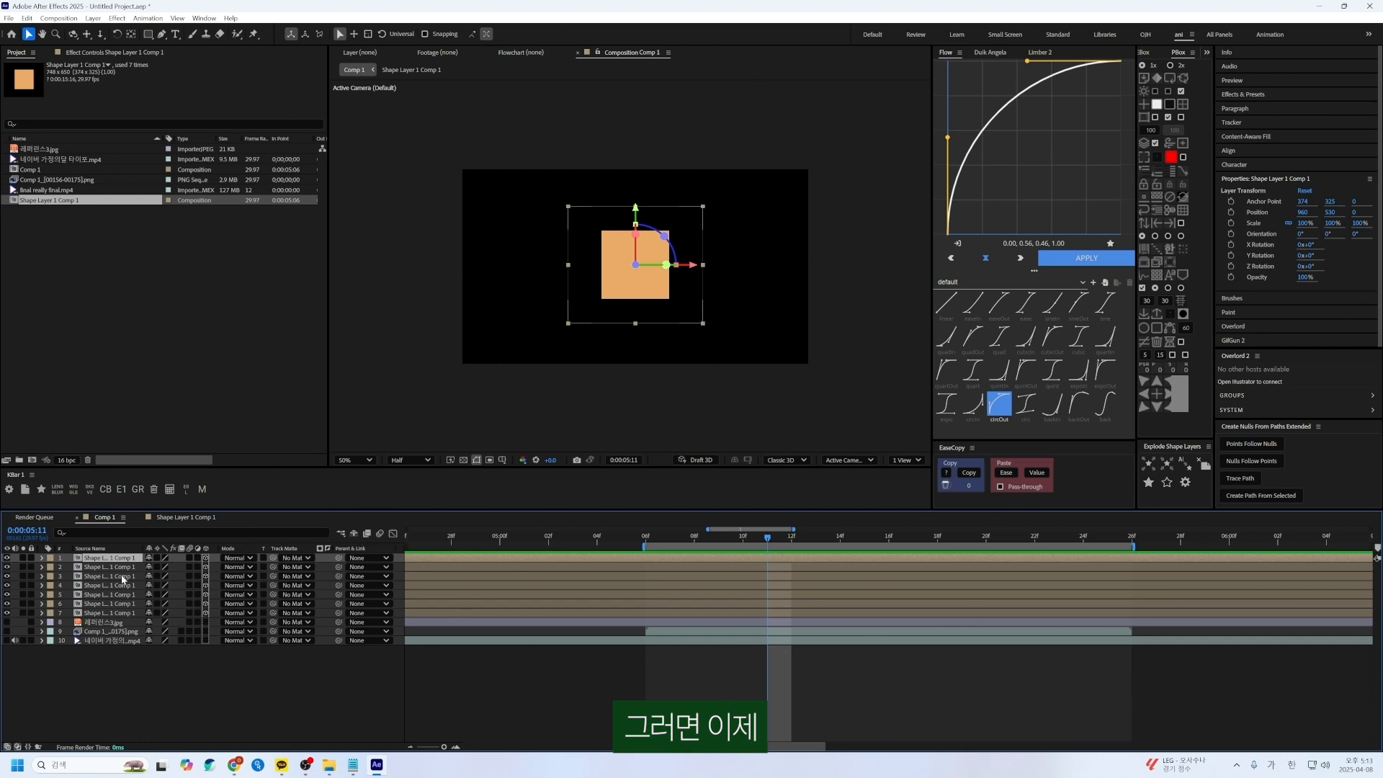
Step: Spread the stacked copies of the cropped square along the upper and lower parts of Comp 1, leaving one at the centre
{"action": "left_click_drag", "start_coordinate": [623, 270], "coordinate": [493, 204]}
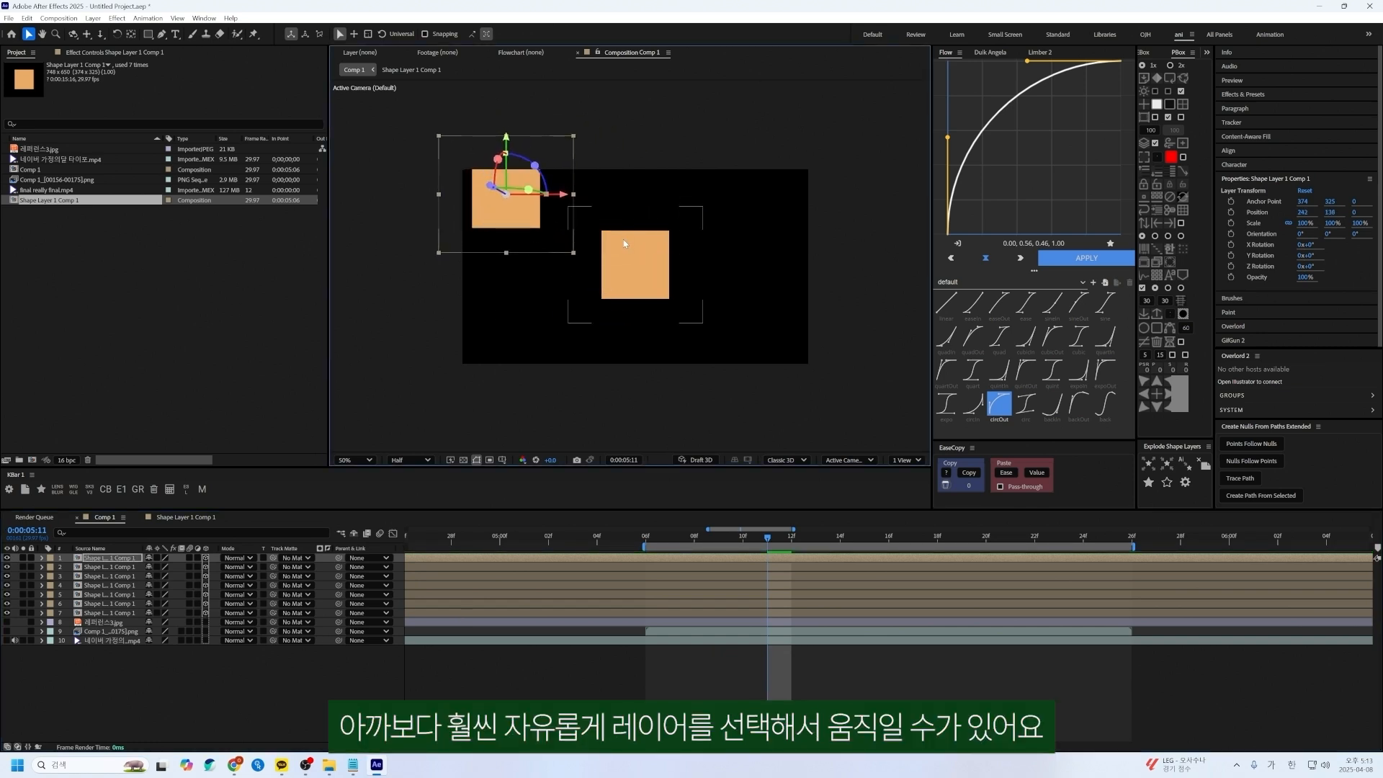
{"action": "left_click_drag", "start_coordinate": [623, 259], "coordinate": [730, 204]}
{"action": "left_click_drag", "start_coordinate": [634, 266], "coordinate": [525, 327]}
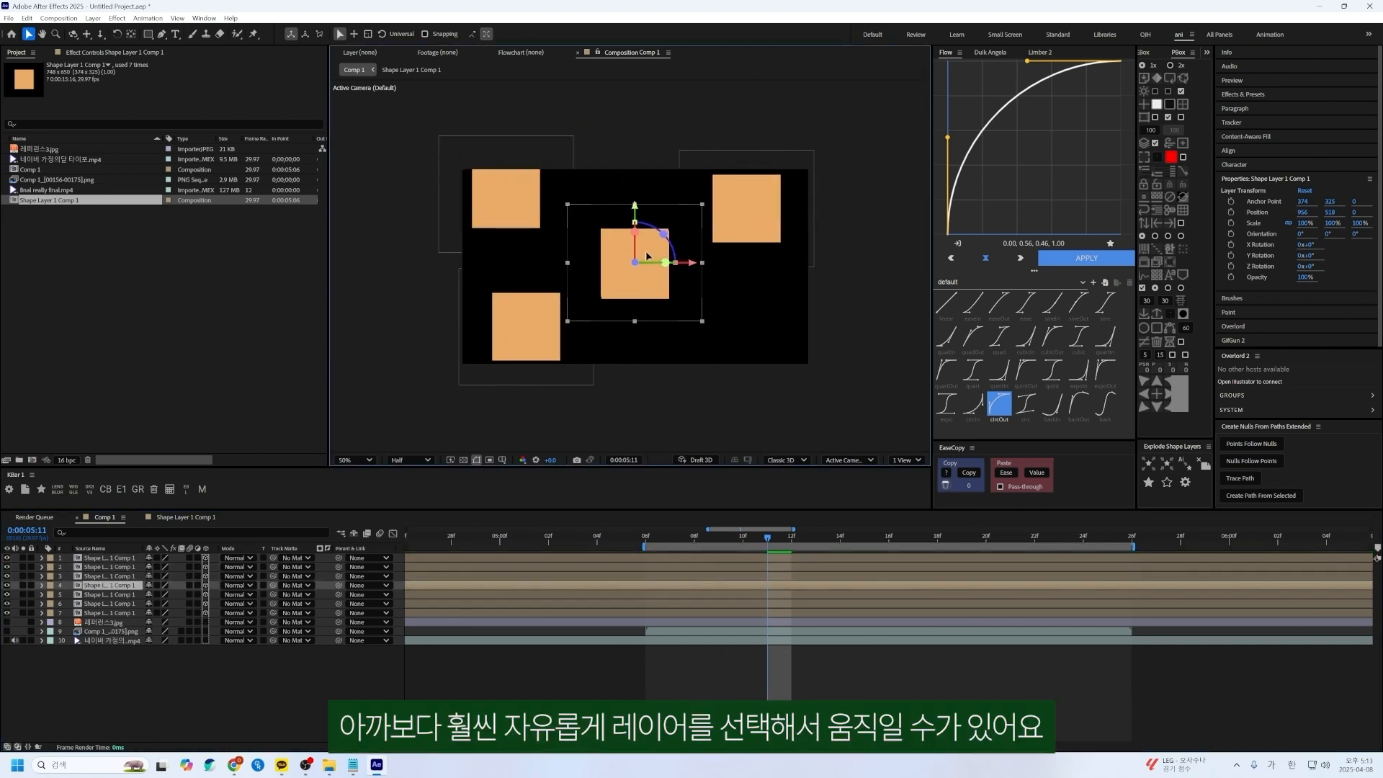
{"action": "left_click_drag", "start_coordinate": [644, 281], "coordinate": [629, 353]}
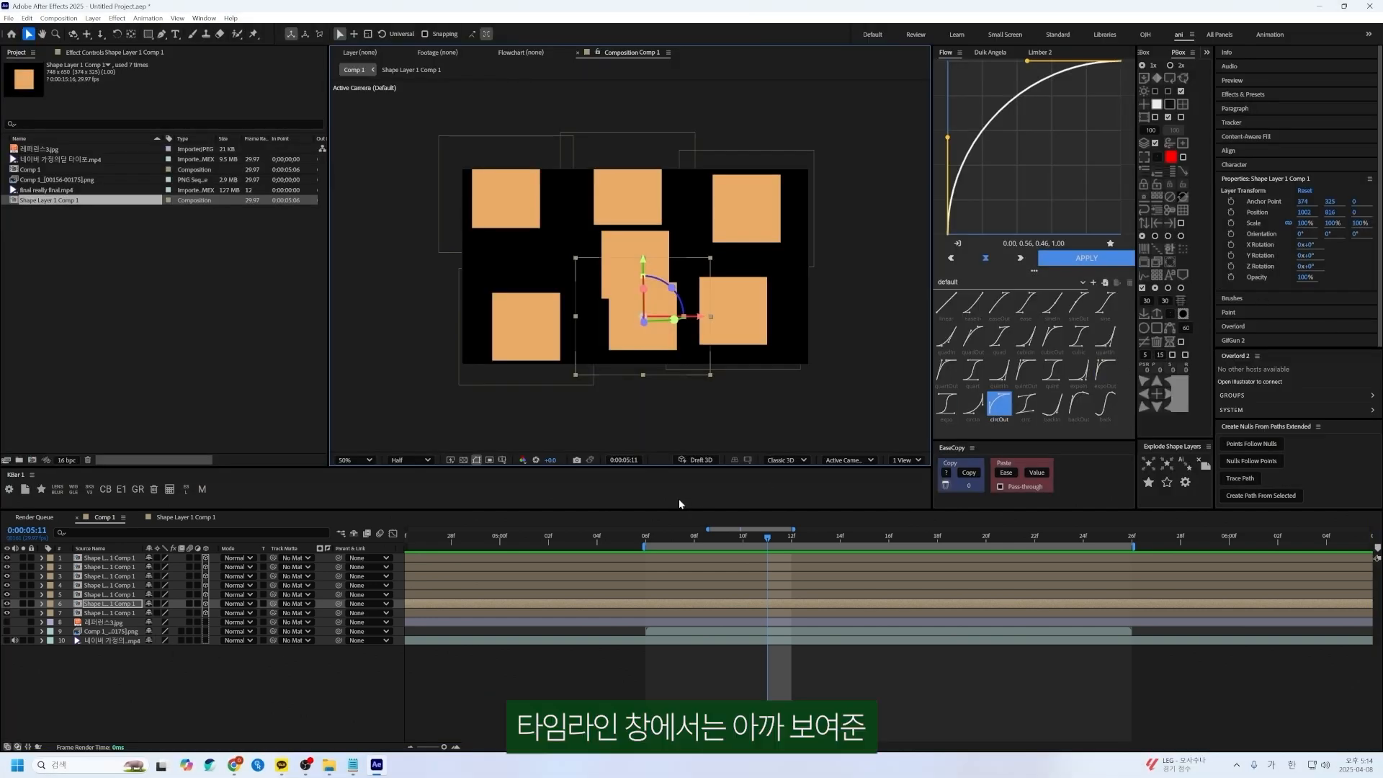
Step: Switch the timeline's time display to frame numbers and back to timecode
{"action": "left_click", "coordinate": [22, 535], "text": "ctrl"}
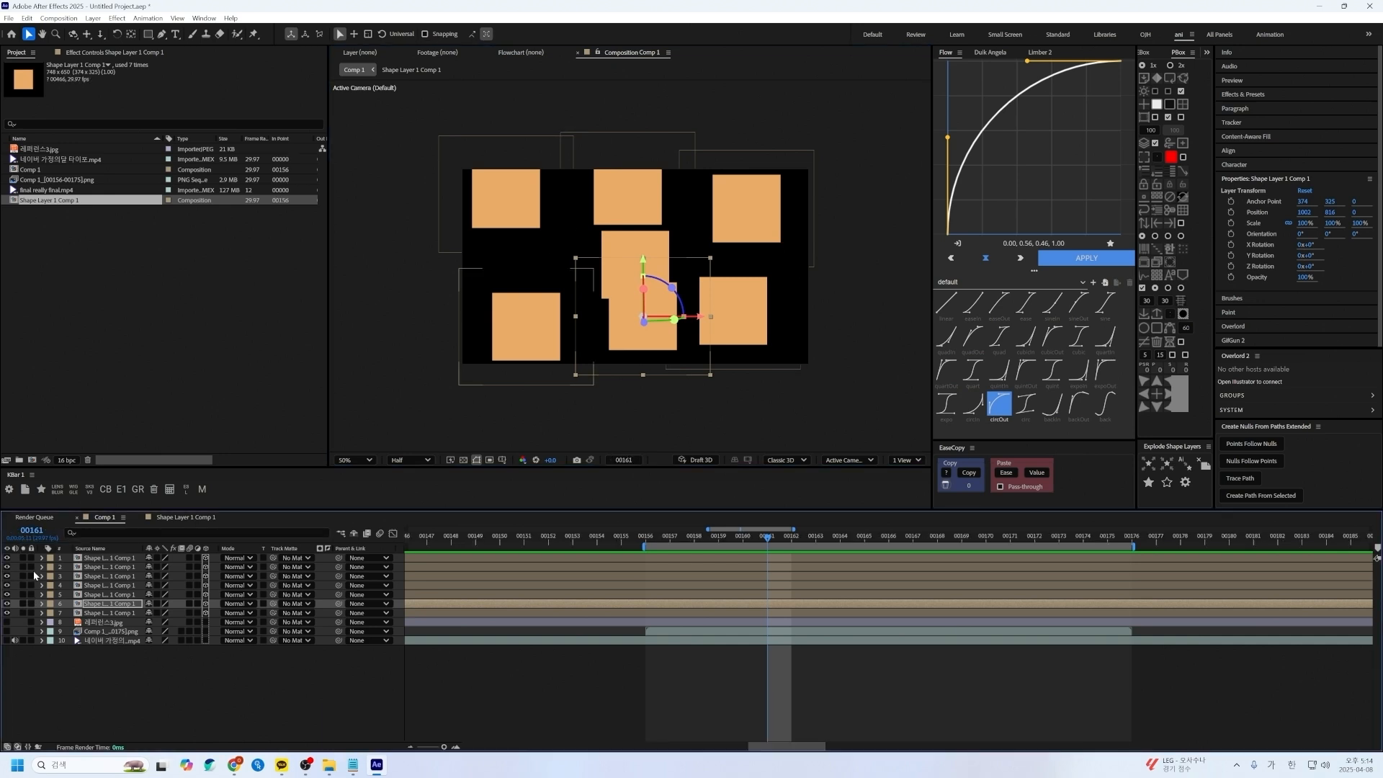
{"action": "left_click", "coordinate": [35, 533], "text": "ctrl"}
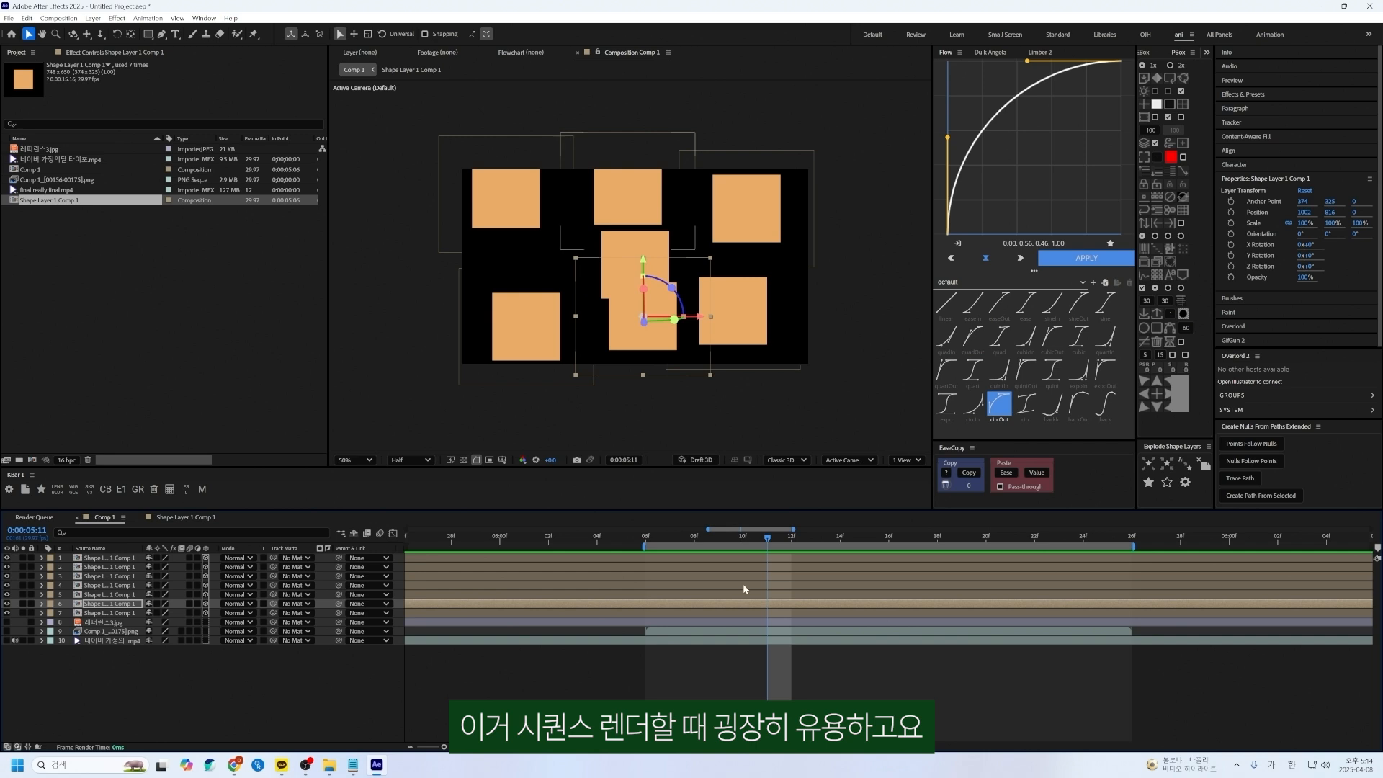
Step: Move Comp 1's current-time indicator back to 0:00:04:21
{"action": "scroll", "coordinate": [805, 540], "scroll_direction": "up", "scroll_amount": 1}
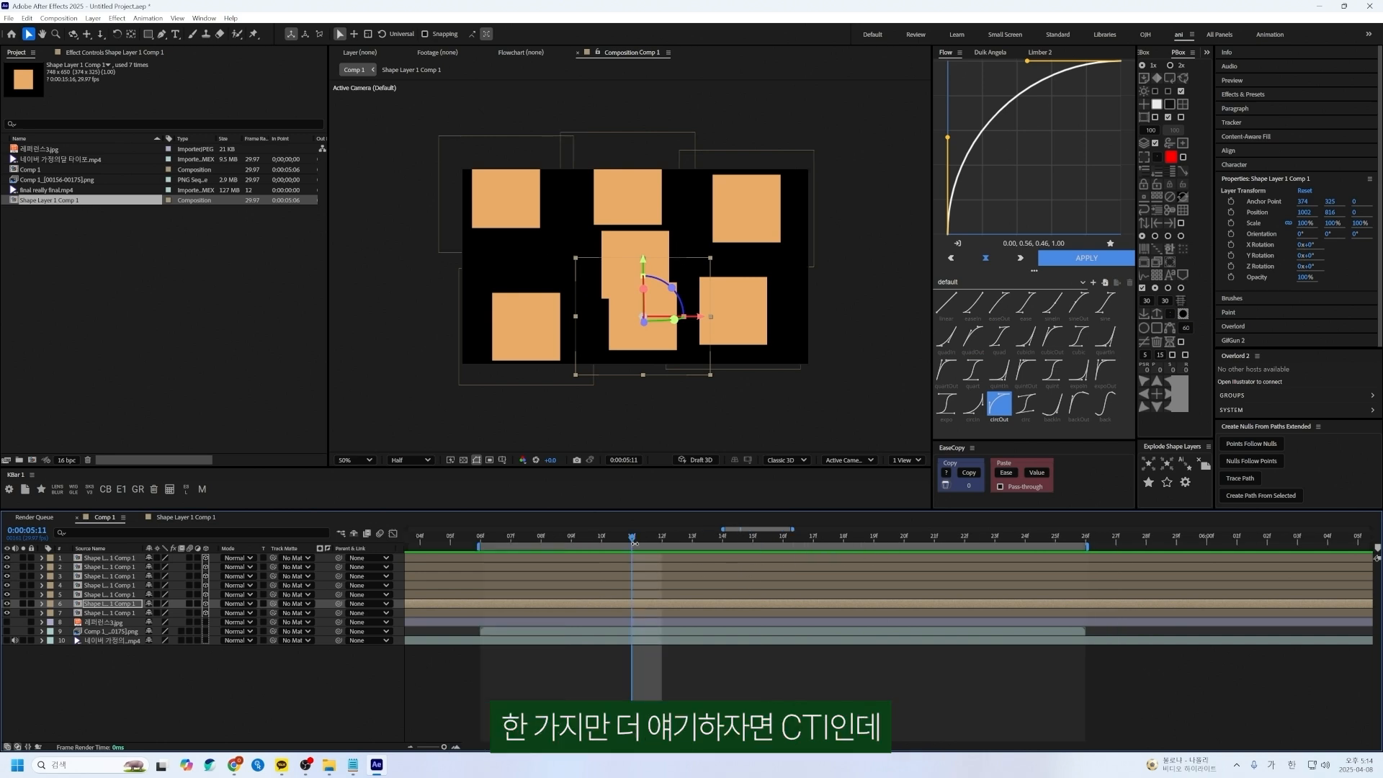
{"action": "scroll", "coordinate": [635, 543], "scroll_direction": "down", "scroll_amount": 4}
{"action": "left_click_drag", "start_coordinate": [632, 541], "coordinate": [704, 539]}
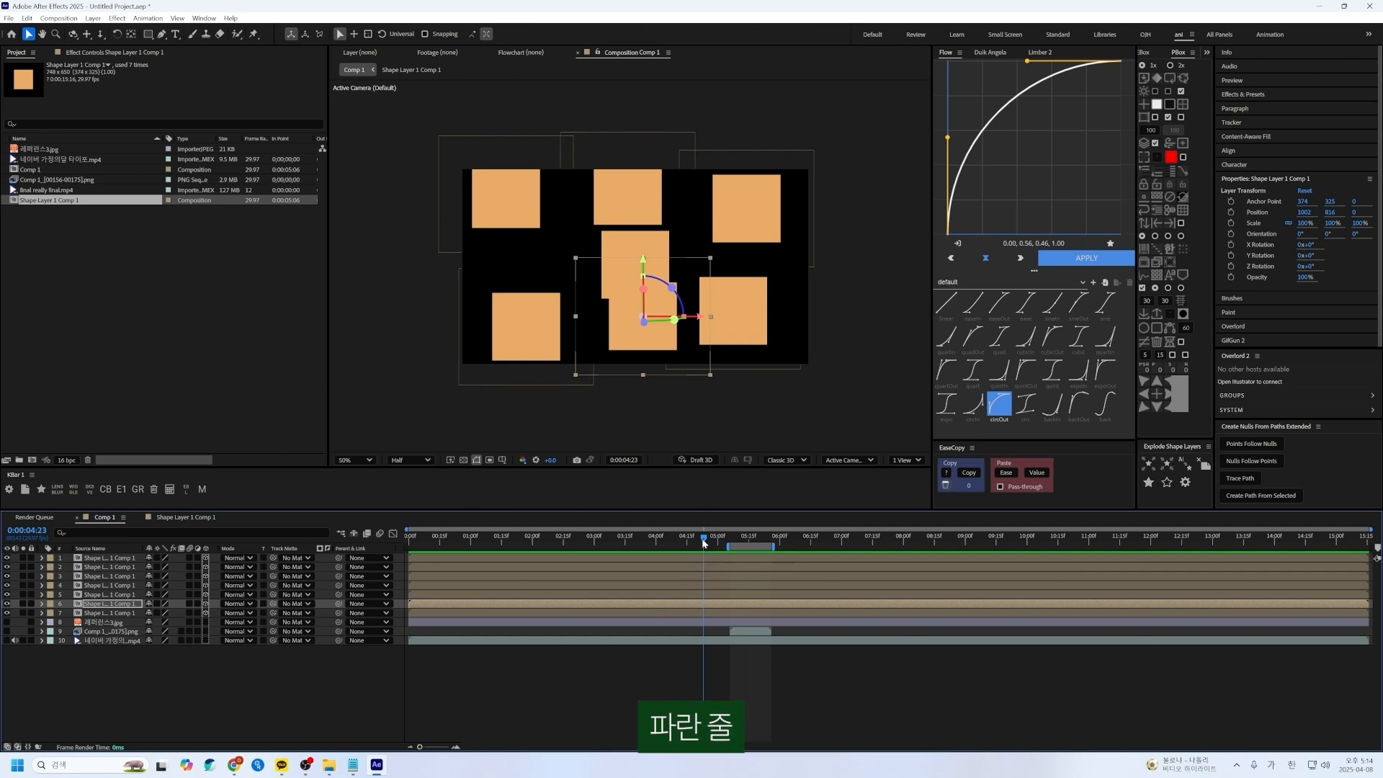
{"action": "left_click_drag", "start_coordinate": [704, 541], "coordinate": [698, 540]}
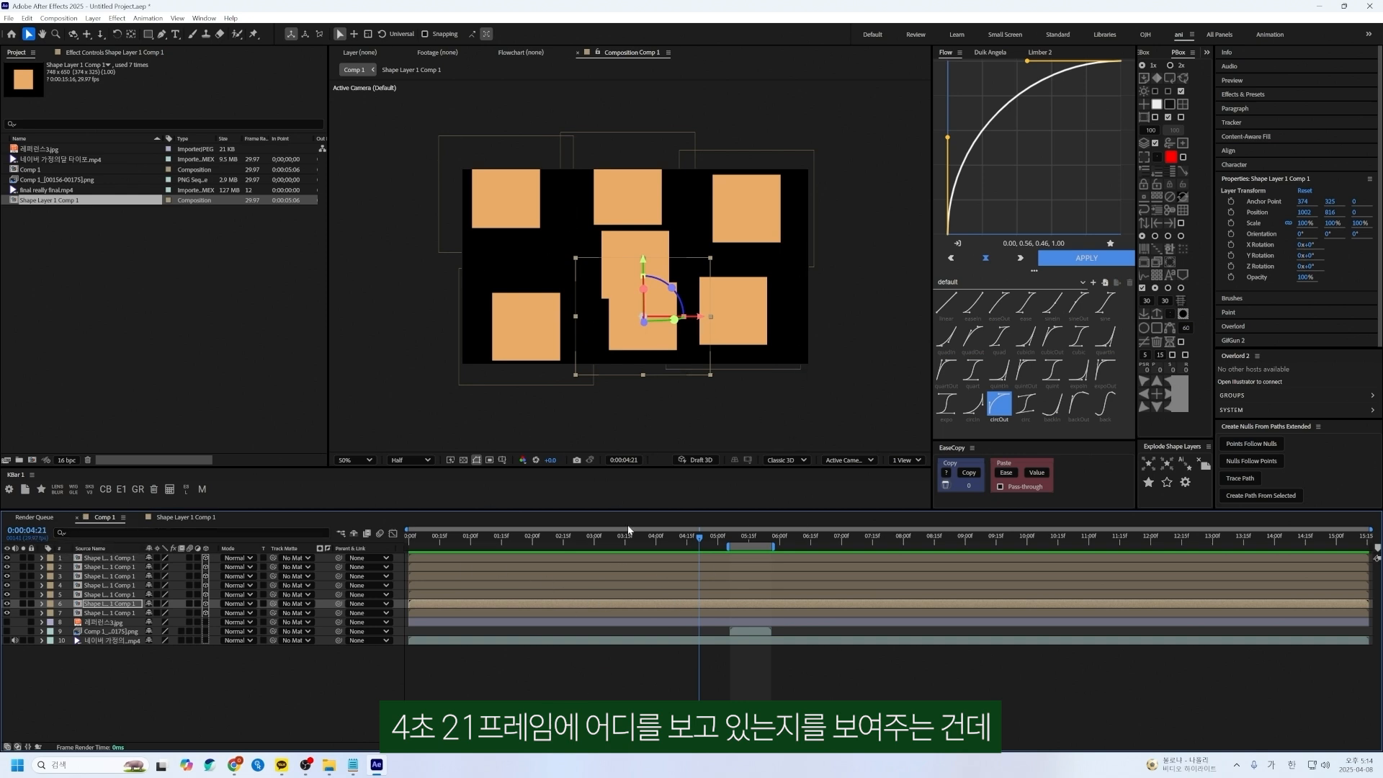
{"action": "scroll", "coordinate": [697, 547], "scroll_direction": "up", "scroll_amount": 8}
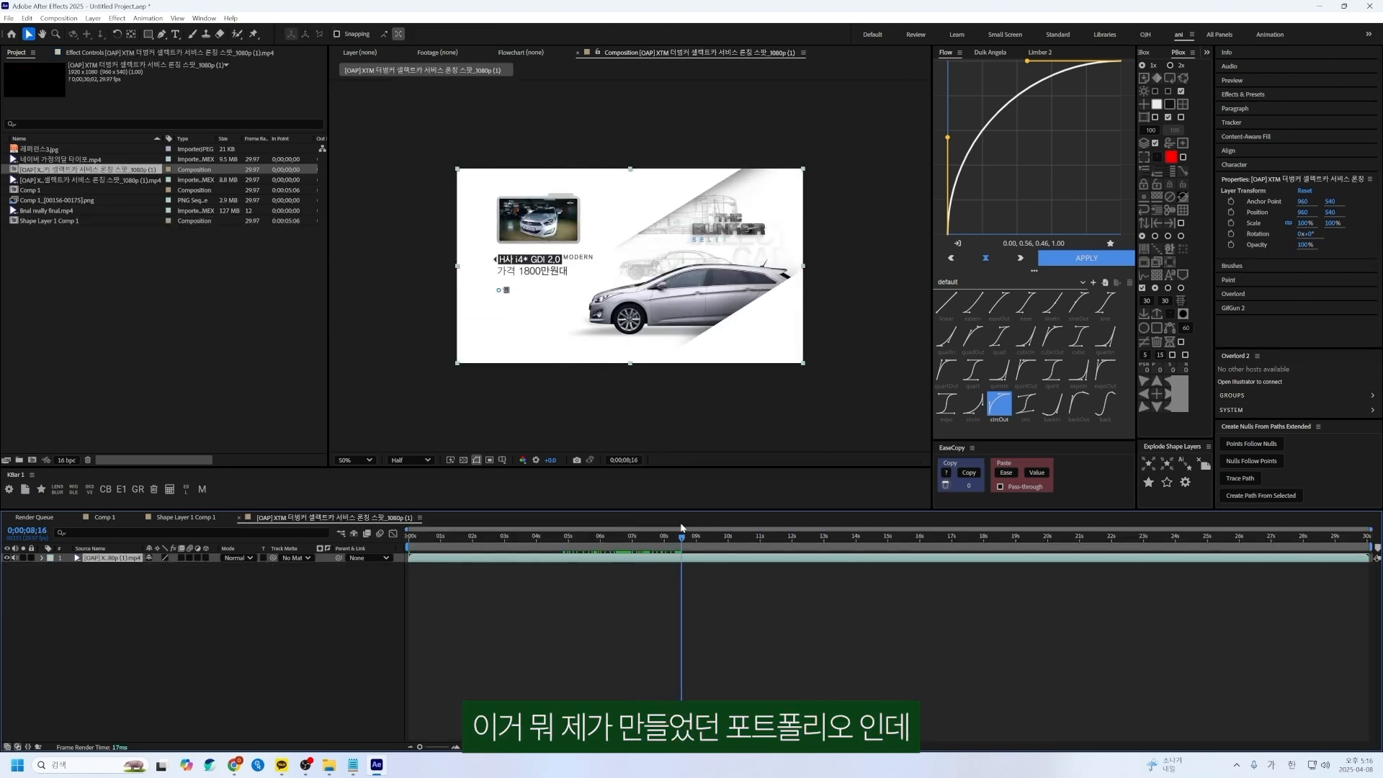
Step: Split the car-spot video layer at 0;00;20;04, the last frame before the picture cuts to black
{"action": "left_click_drag", "start_coordinate": [683, 533], "coordinate": [1054, 549]}
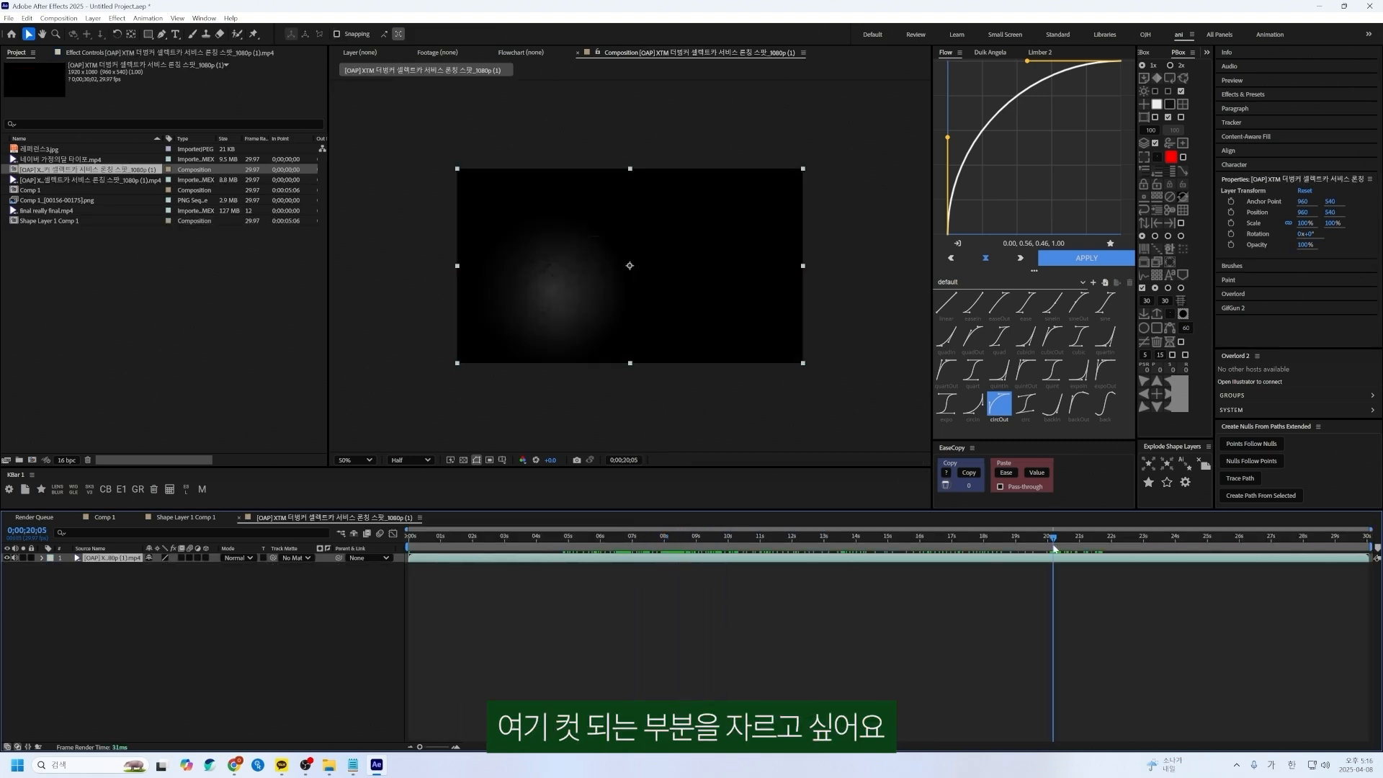
{"action": "key", "text": "Page_Up"}
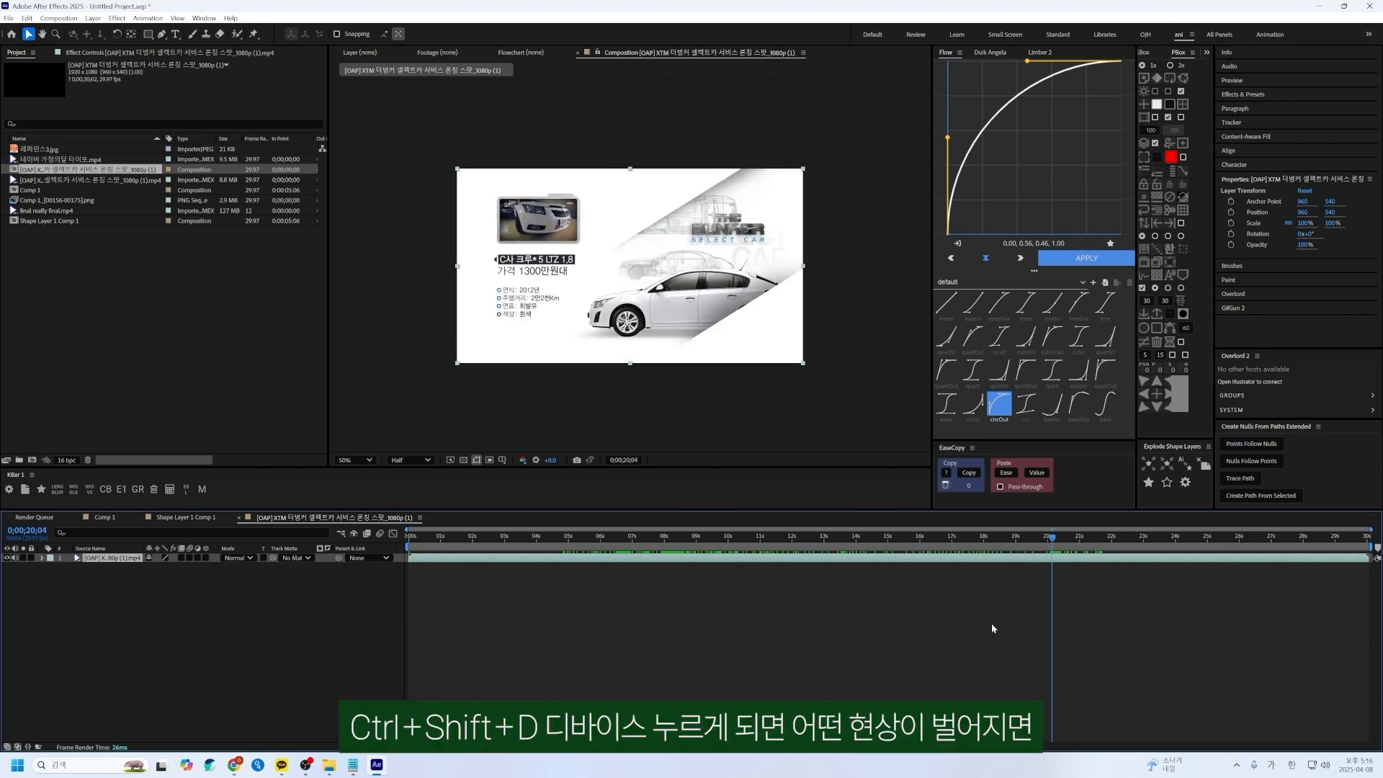
{"action": "key", "text": "ctrl+shift+d"}
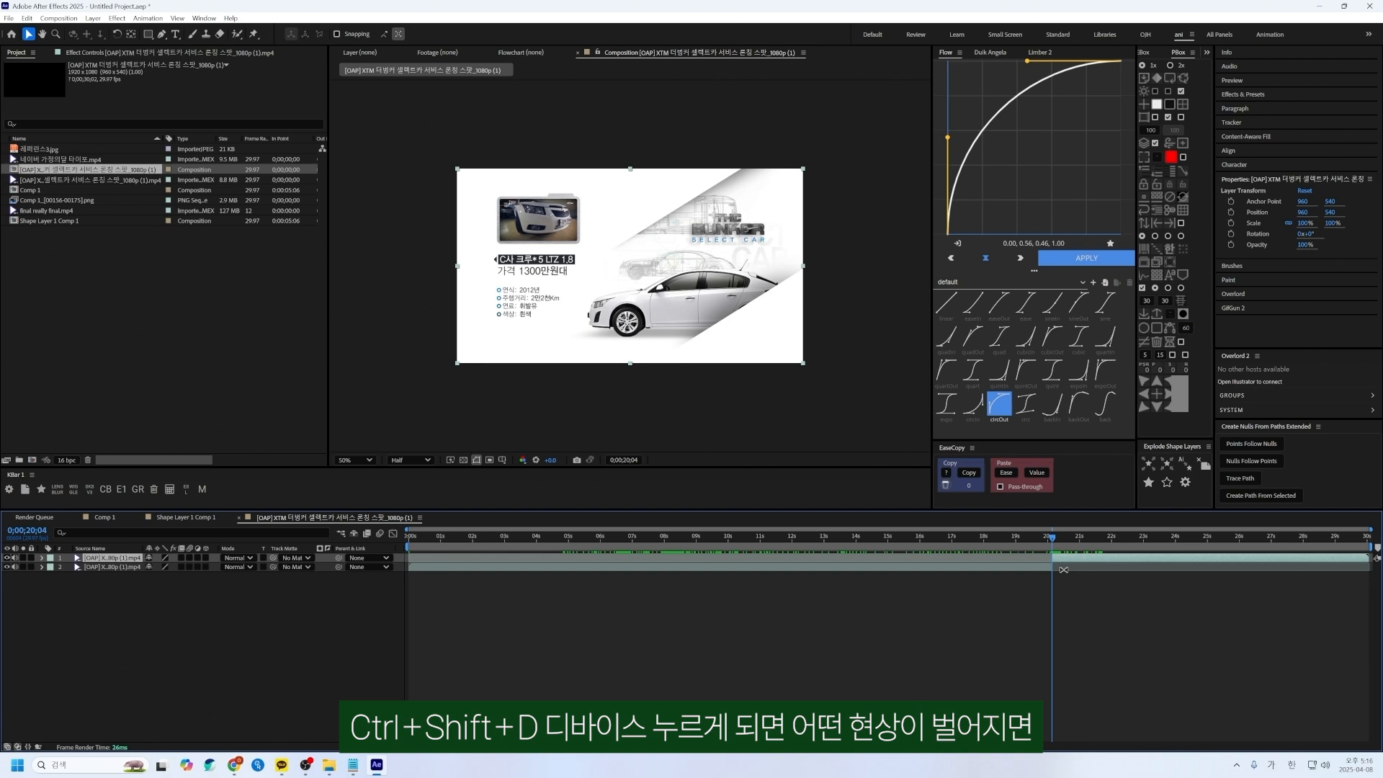
Step: Slide the video segment before the split 10 frames earlier to examine the frame at the cut
{"action": "key", "text": "="}
{"action": "key", "text": "="}
{"action": "key", "text": "="}
{"action": "key", "text": "="}
{"action": "key", "text": "="}
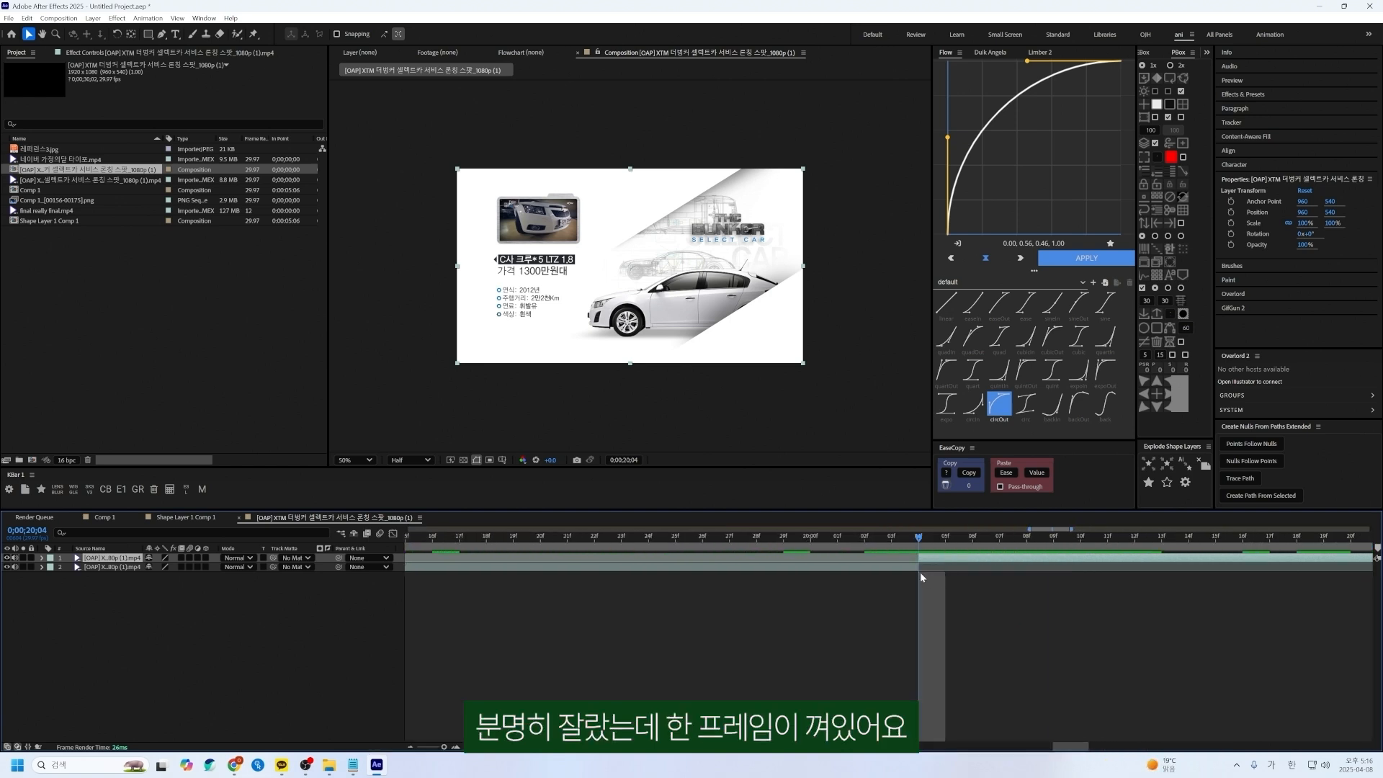
{"action": "left_click_drag", "start_coordinate": [891, 567], "coordinate": [621, 582]}
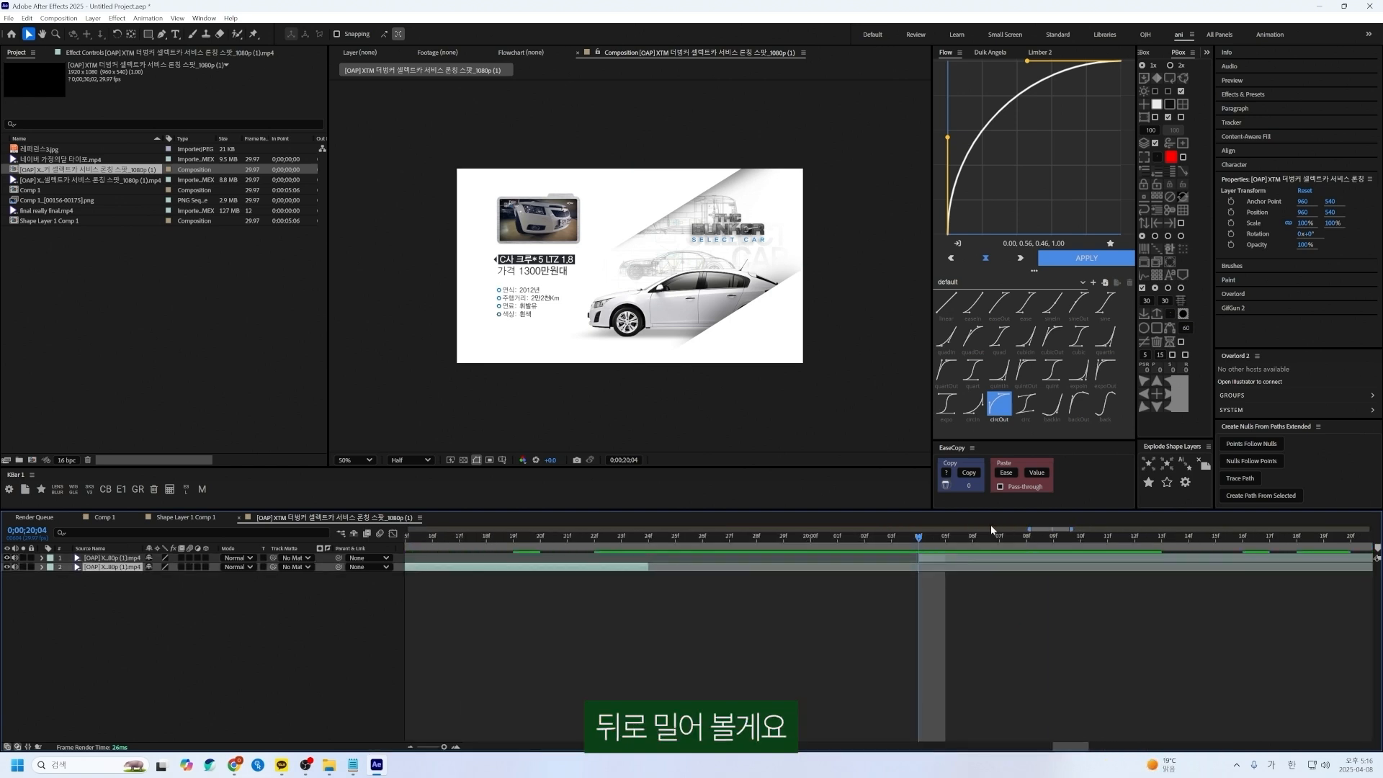
{"action": "mouse_move", "coordinate": [918, 538]}
{"action": "left_mouse_down"}
{"action": "mouse_move", "coordinate": [877, 547]}
{"action": "mouse_move", "coordinate": [953, 549]}
{"action": "mouse_move", "coordinate": [924, 543]}
{"action": "left_mouse_up"}
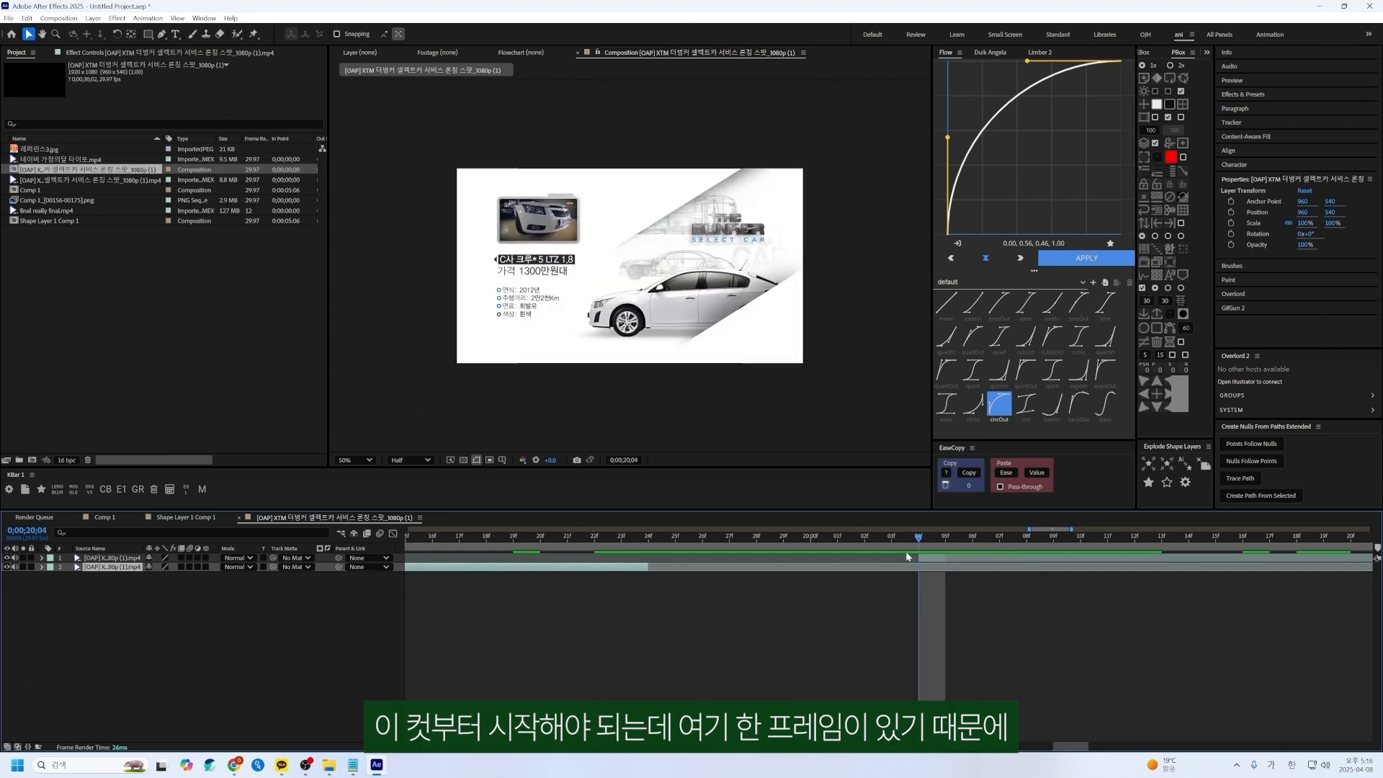
Step: Undo the slide and the split, and split the video layer one frame further on at 0;00;20;05
{"action": "key", "text": "ctrl+z"}
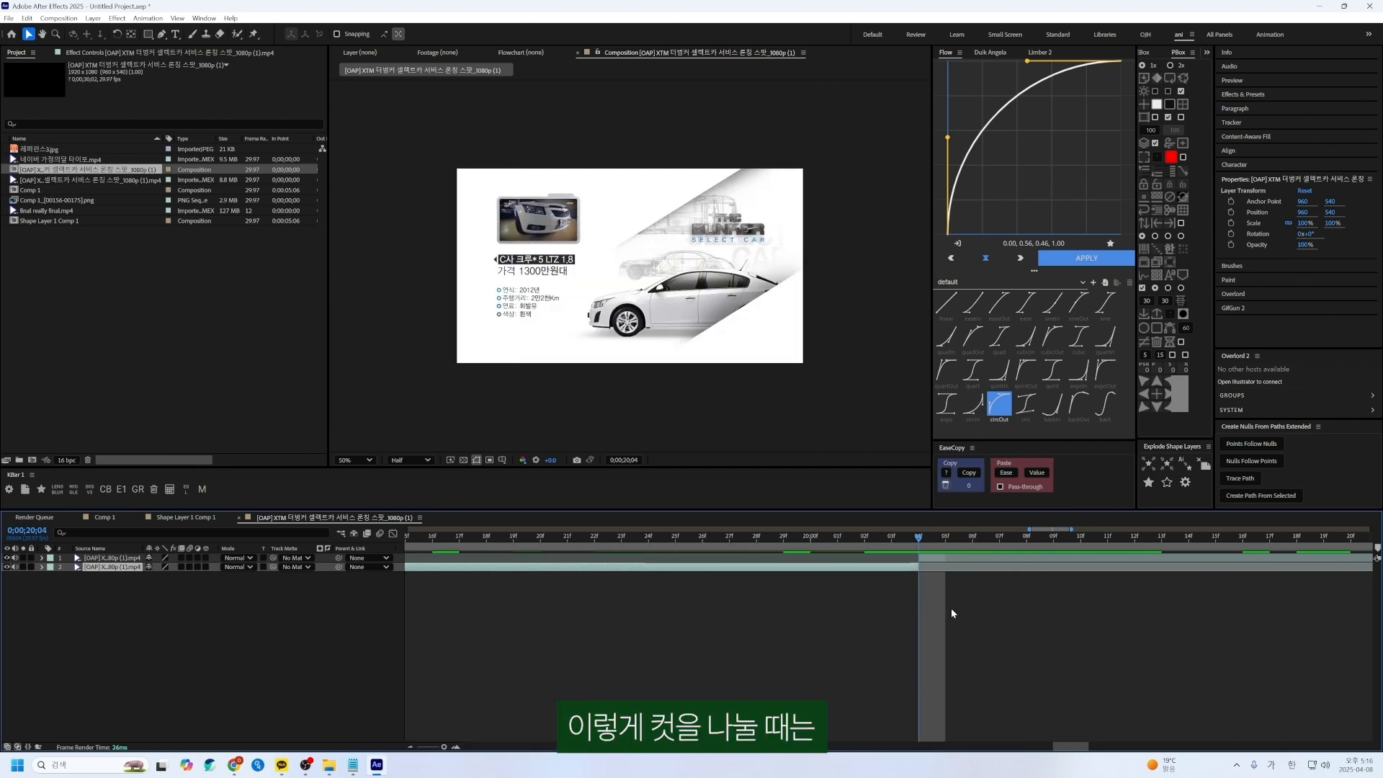
{"action": "key", "text": "ctrl+z"}
{"action": "key", "text": "Page_Down"}
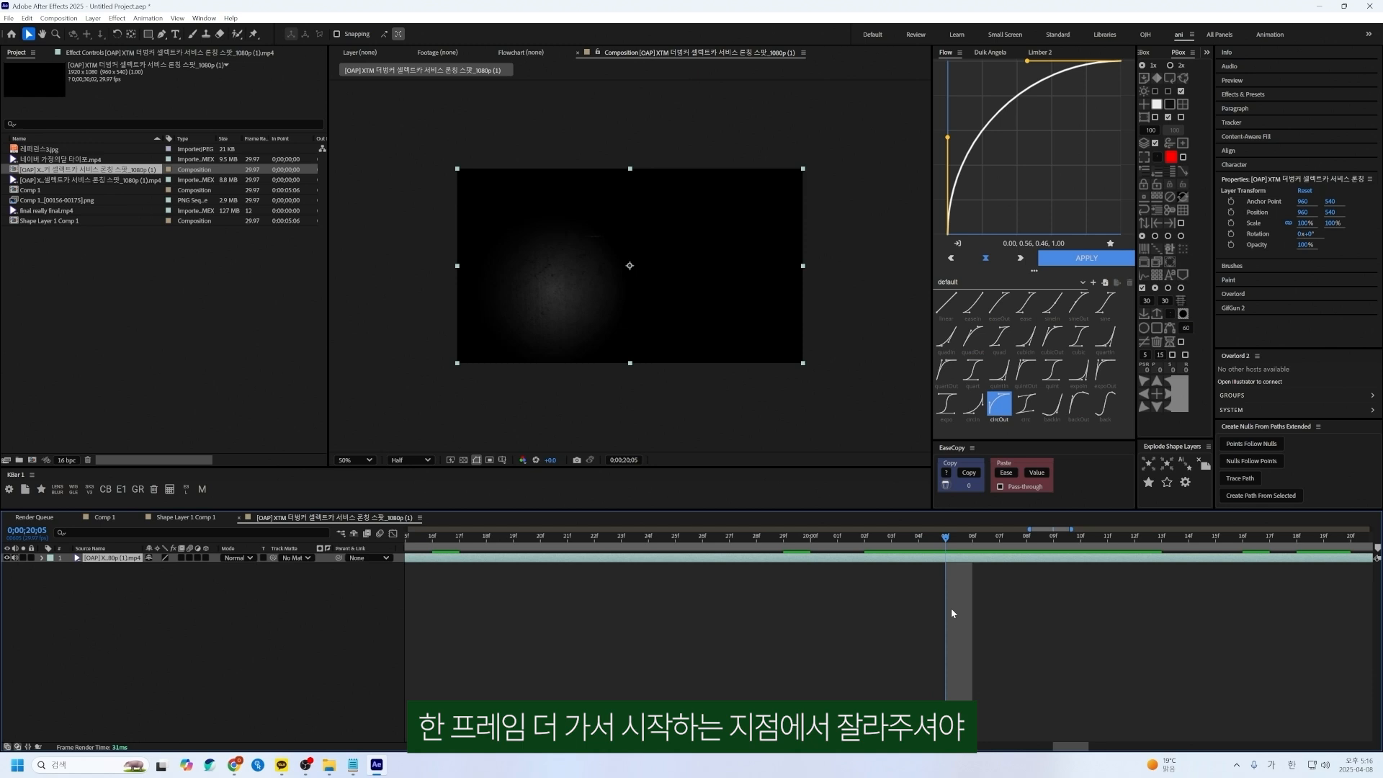
{"action": "key", "text": "ctrl+shift+d"}
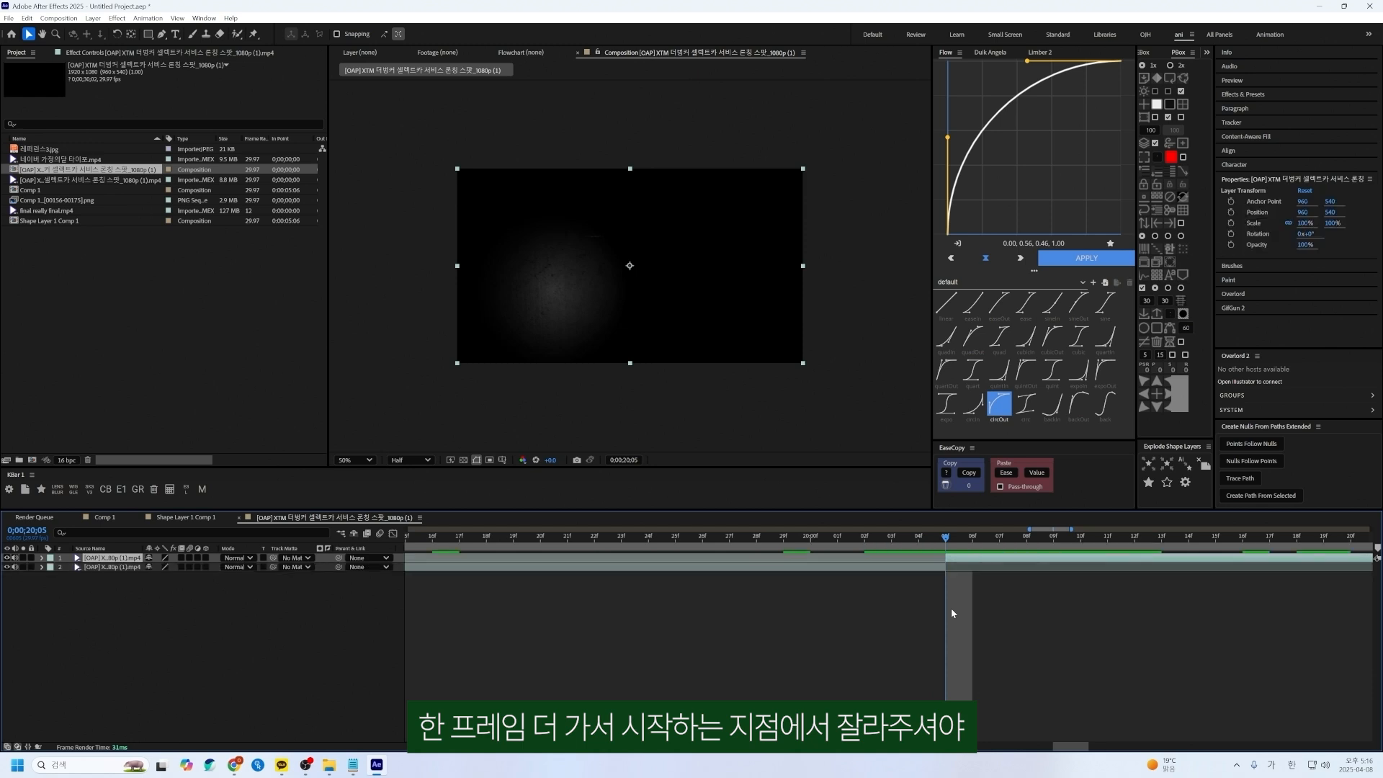
Step: Shift the segment before the new split two frames earlier and undo that shift
{"action": "left_click_drag", "start_coordinate": [925, 568], "coordinate": [945, 537]}
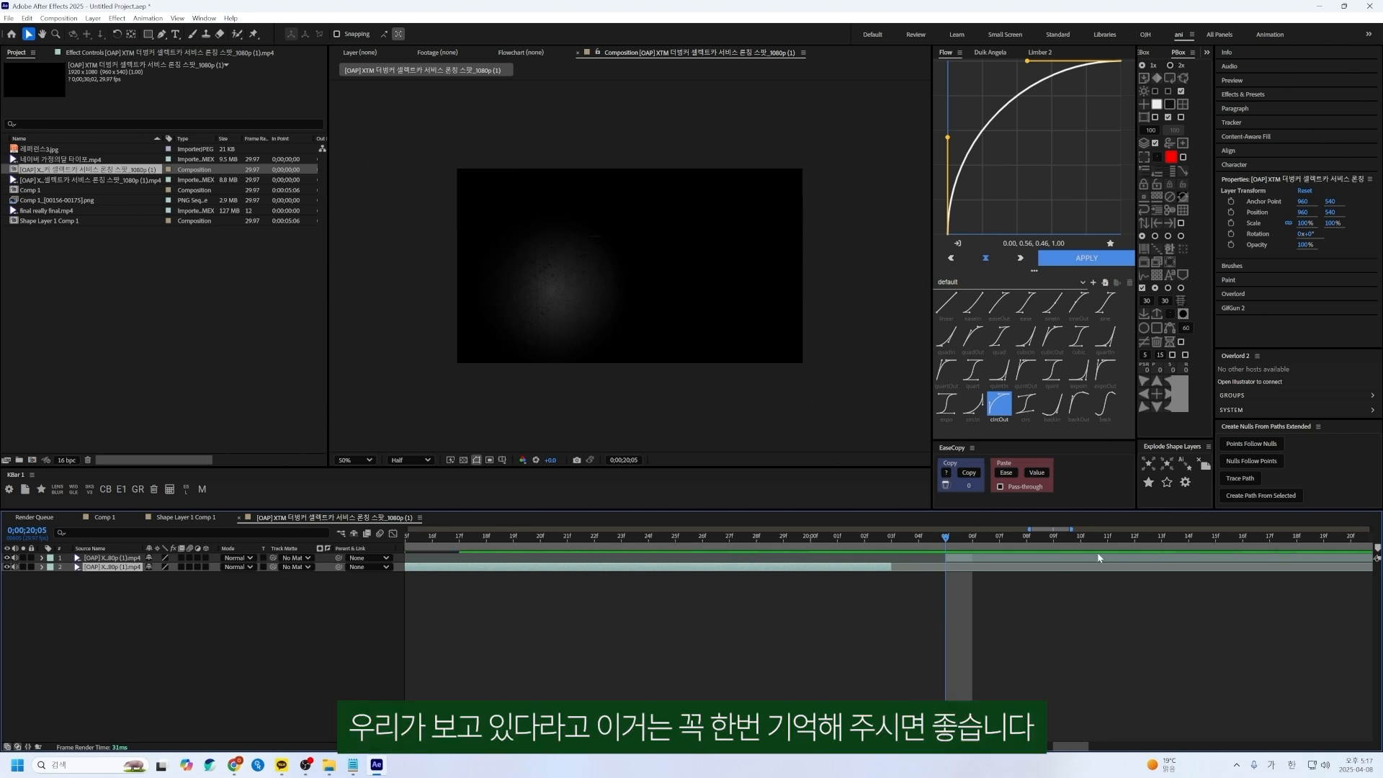
{"action": "key", "text": "ctrl+z"}
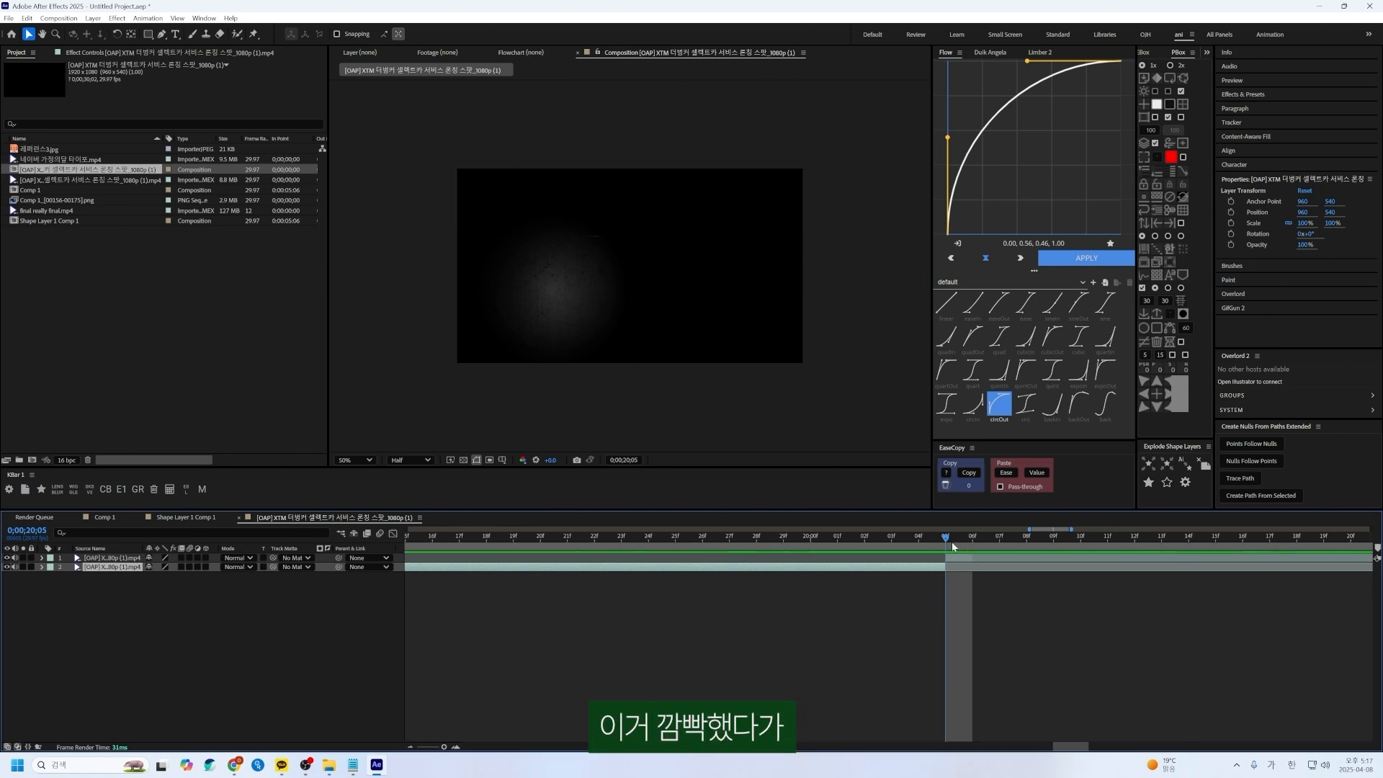
Step: Delete the video segment after the split with the work area ending at 0;00;20;05, and compare that frame with 0;00;20;04
{"action": "key", "text": "Delete"}
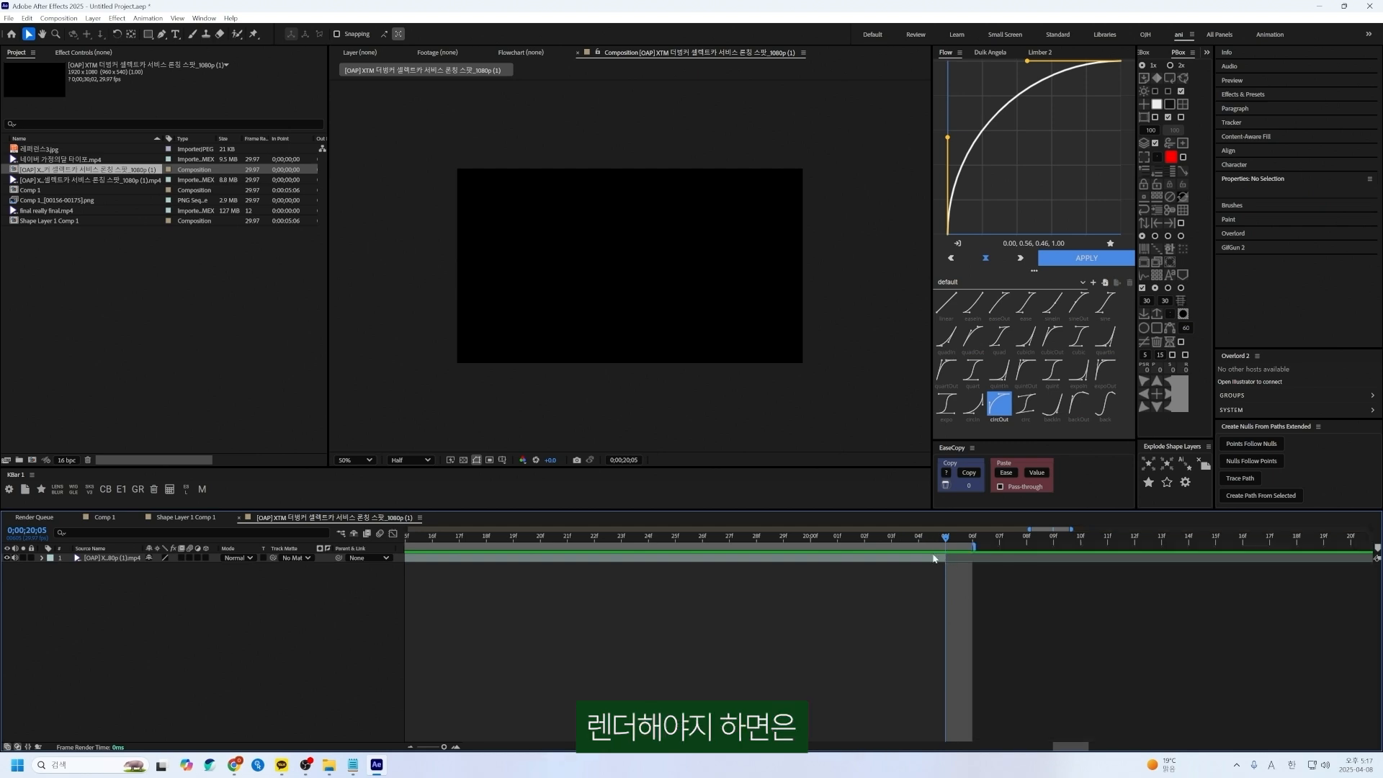
{"action": "left_click", "coordinate": [928, 539]}
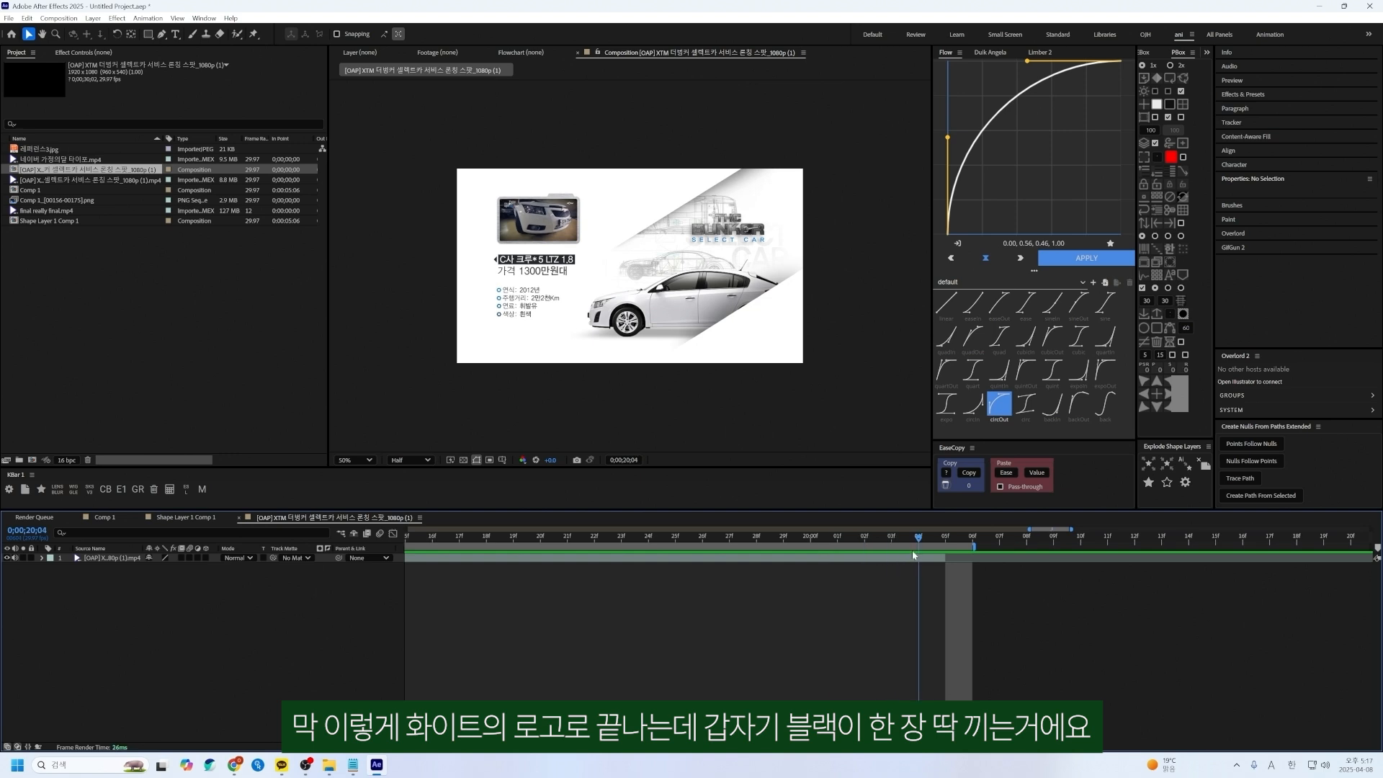
{"action": "left_click", "coordinate": [945, 550]}
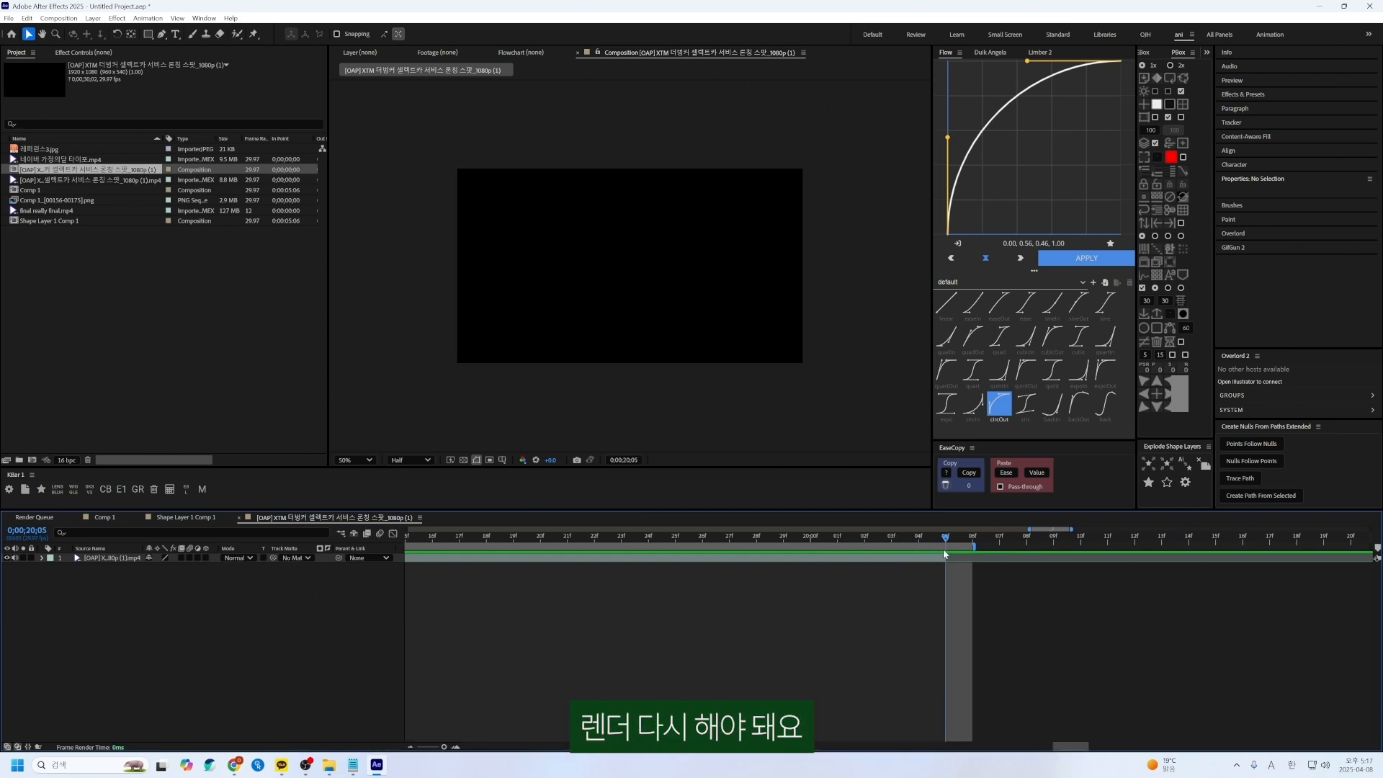
{"action": "left_click_drag", "start_coordinate": [1029, 528], "coordinate": [395, 566]}
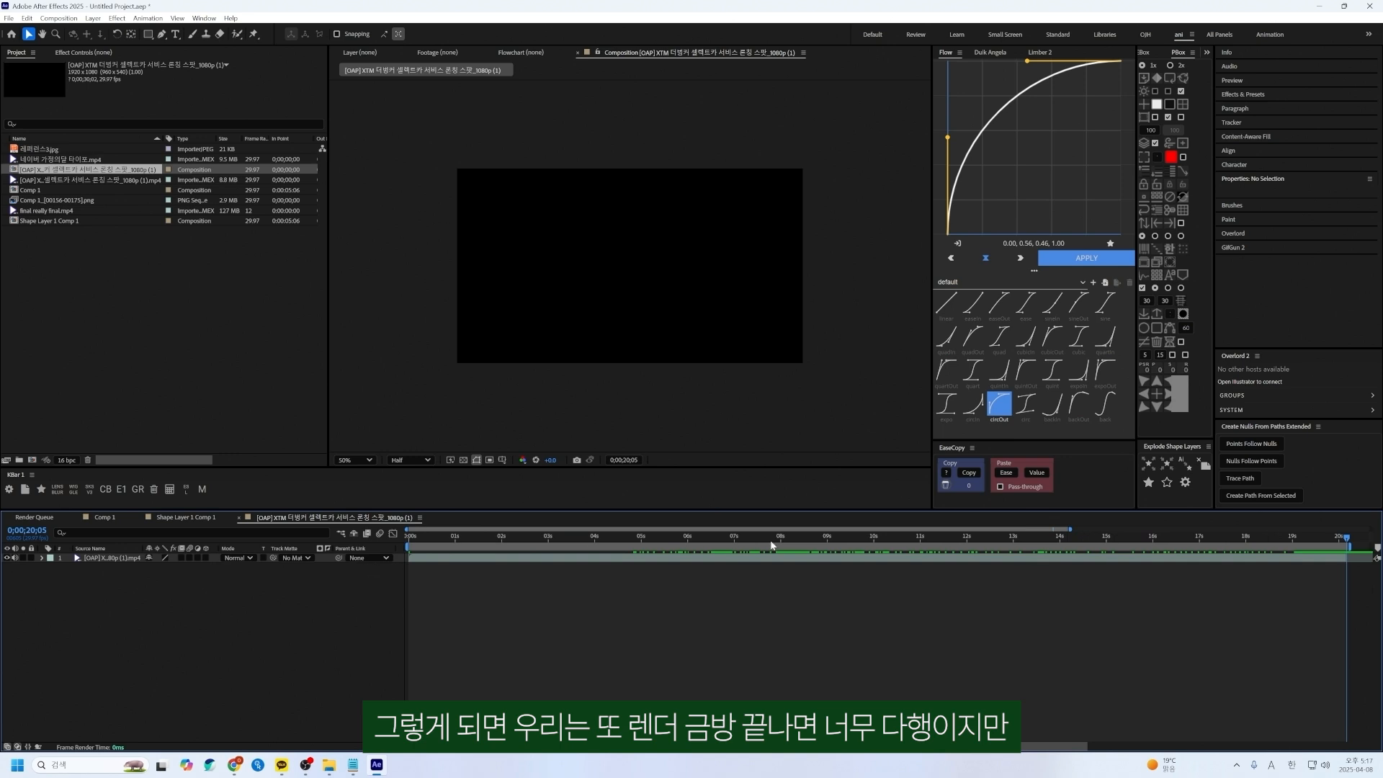
{"action": "left_click_drag", "start_coordinate": [1070, 529], "coordinate": [1198, 526]}
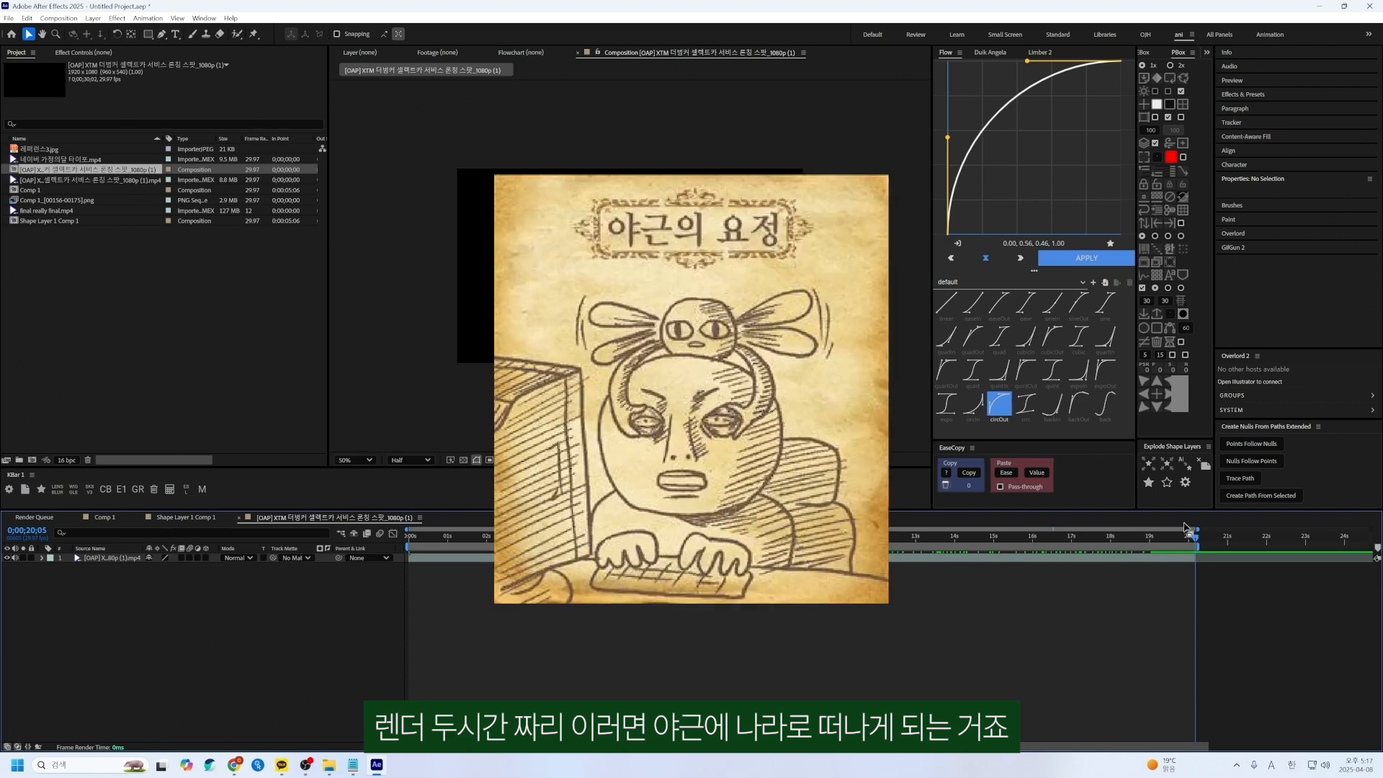
{"action": "key", "text": "equal"}
{"action": "key", "text": "equal"}
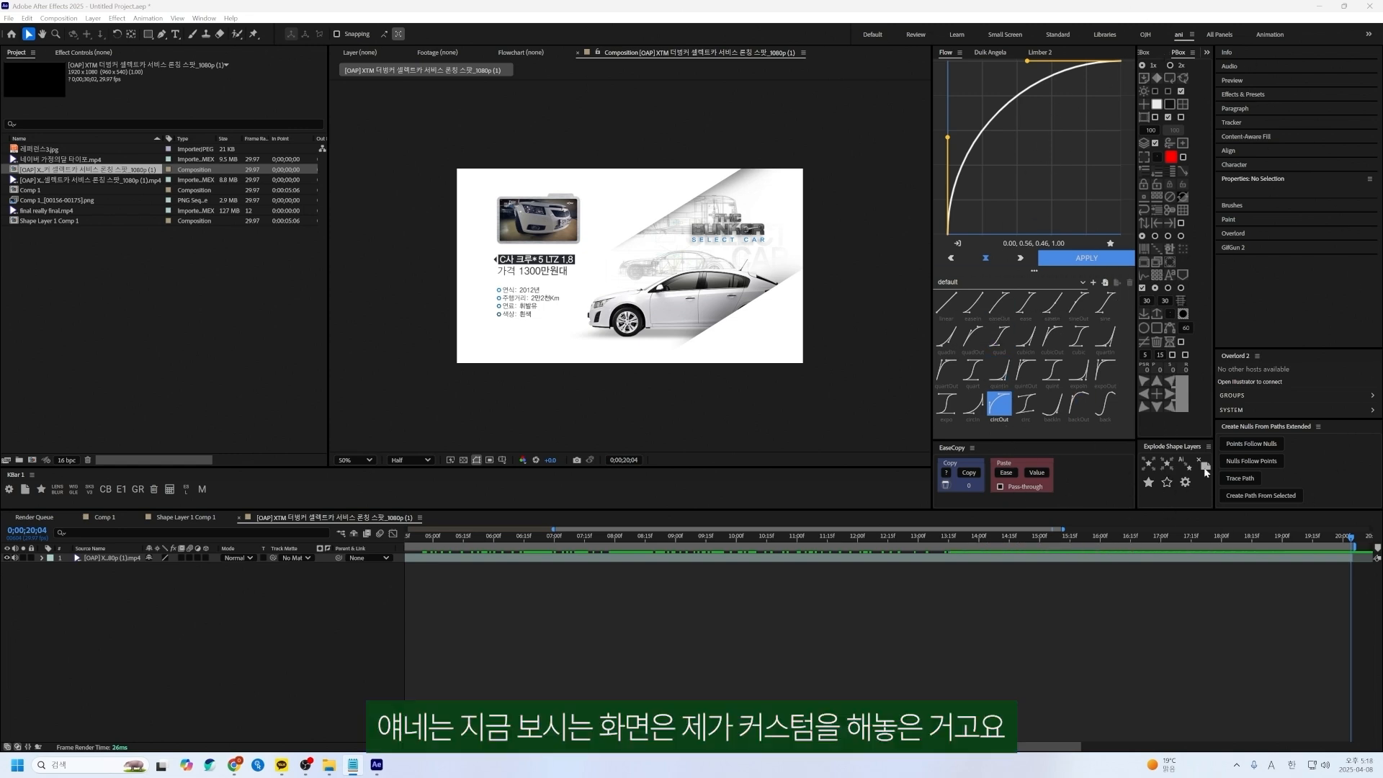
Step: Switch to the Default workspace to compare its panel layout, and return to the custom ani workspace
{"action": "left_click", "coordinate": [870, 36]}
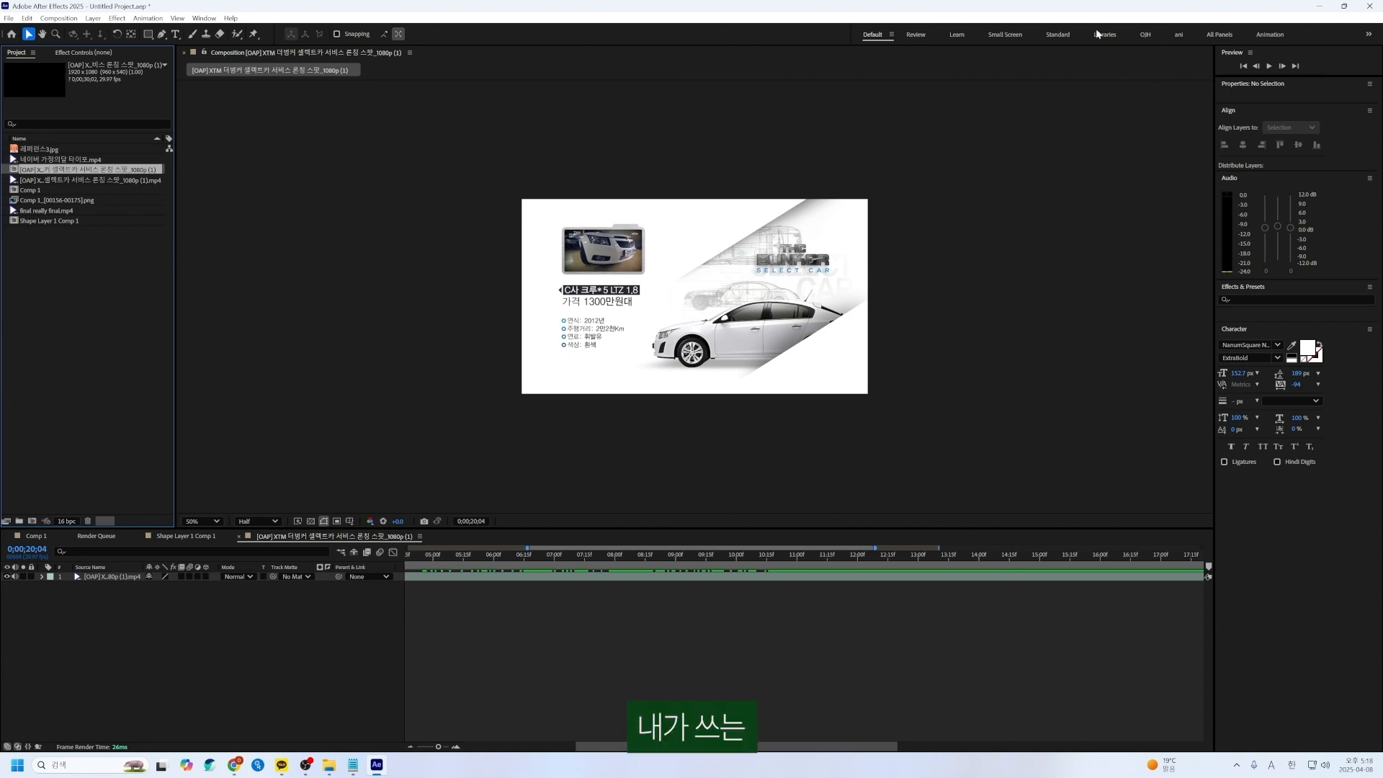
{"action": "left_click", "coordinate": [1178, 34]}
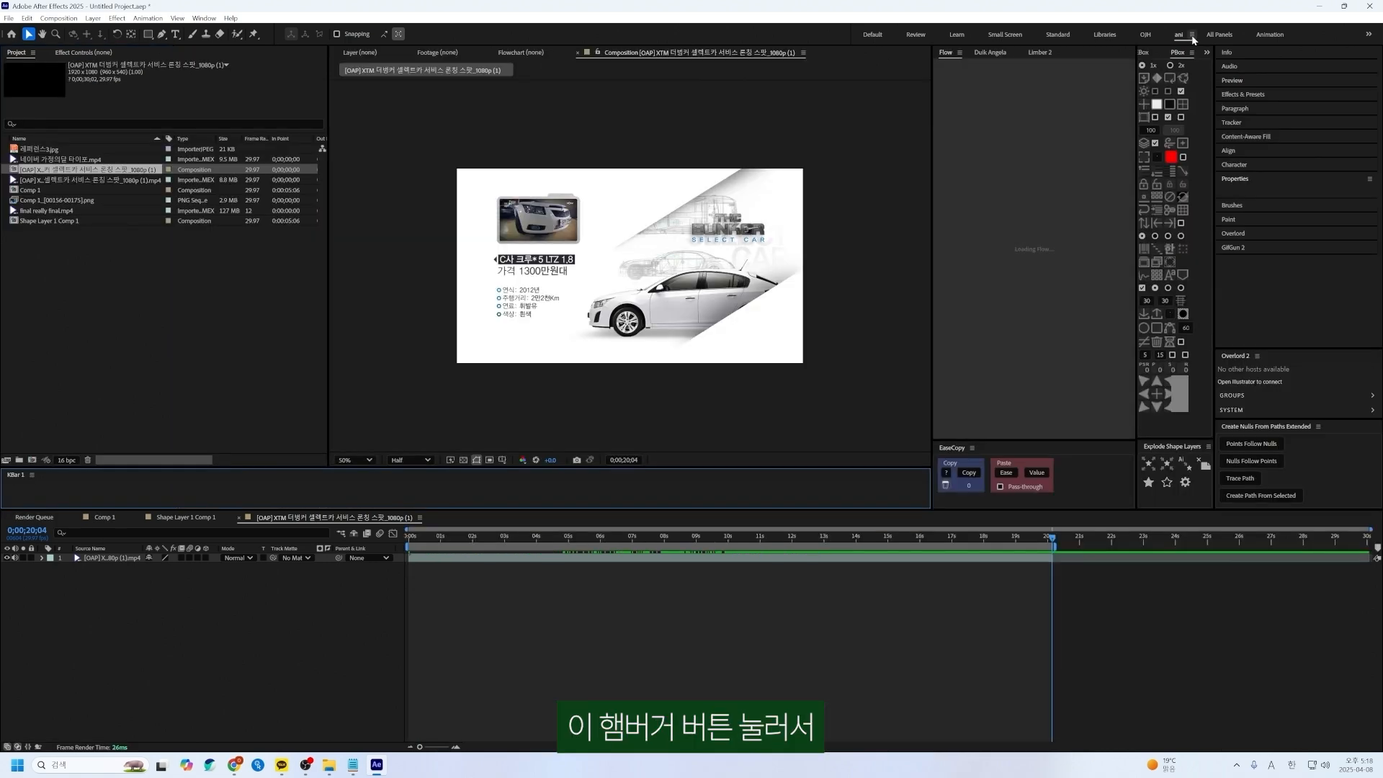
Step: Open the naming dialog for saving the ani panel layout as a new workspace, and close it without saving
{"action": "left_click", "coordinate": [1192, 35]}
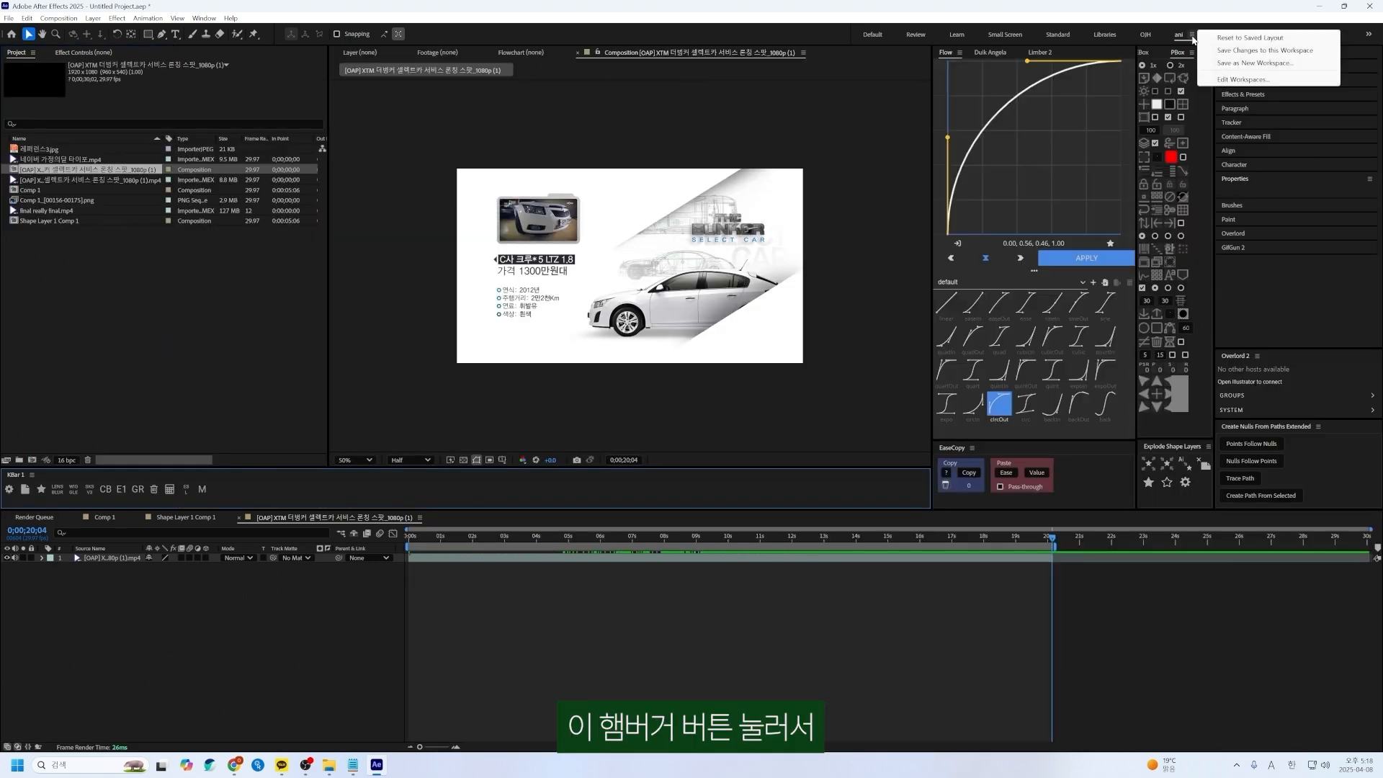
{"action": "left_click", "coordinate": [1283, 69]}
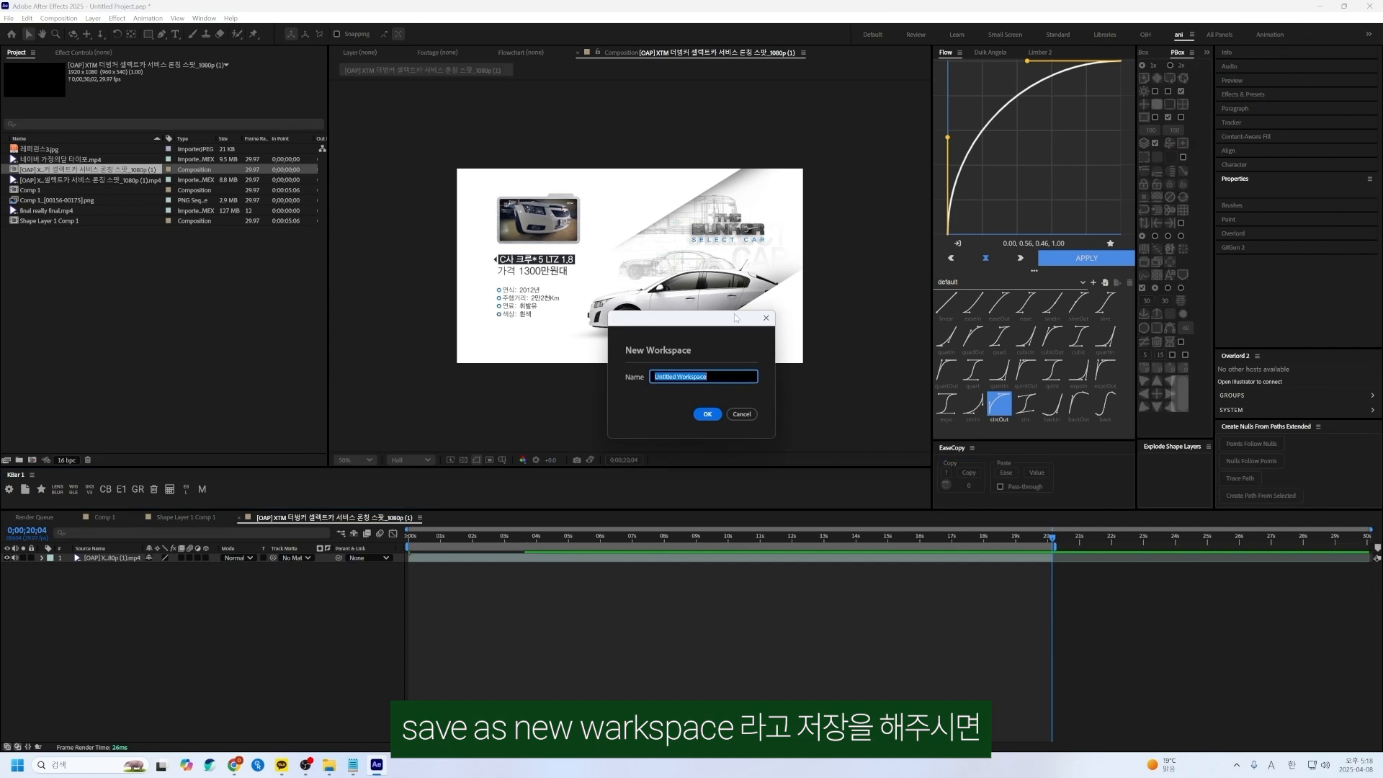
{"action": "key", "text": "Return"}
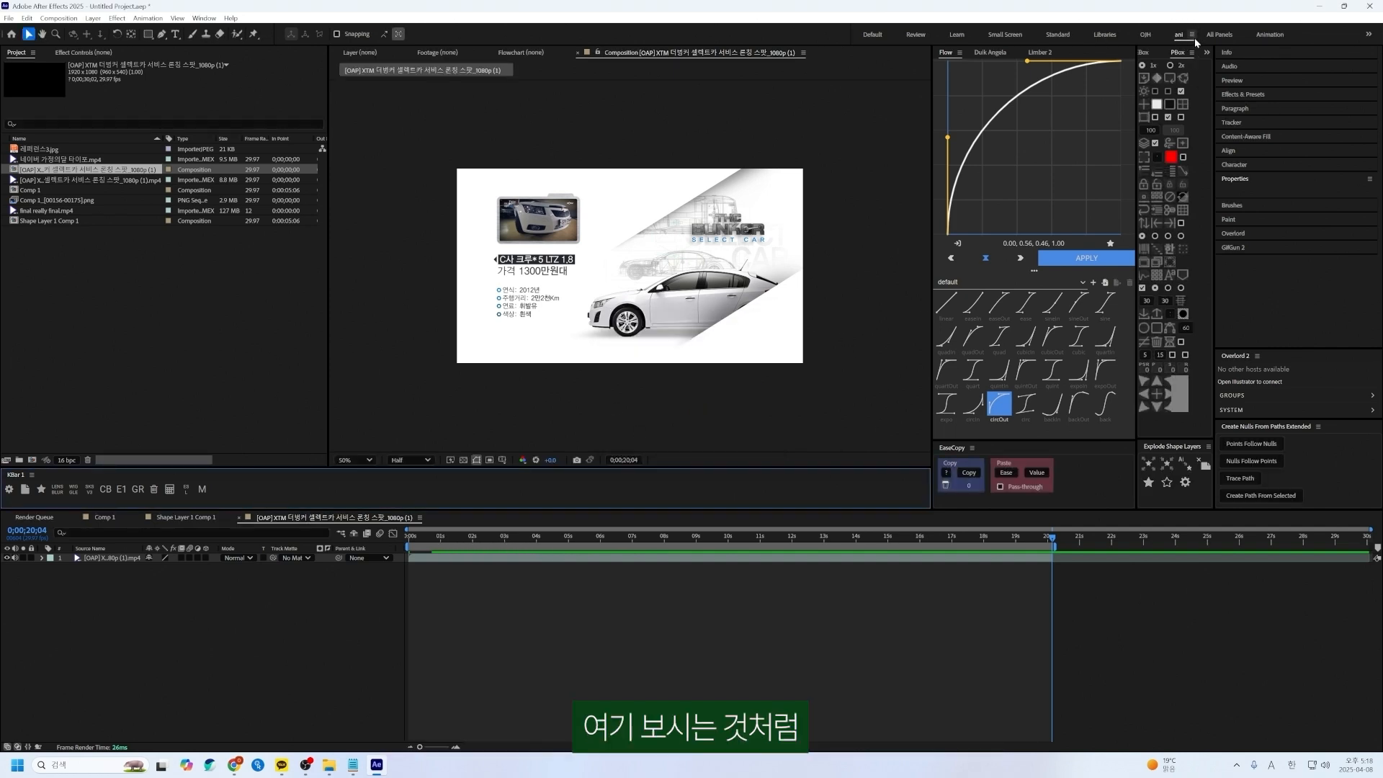